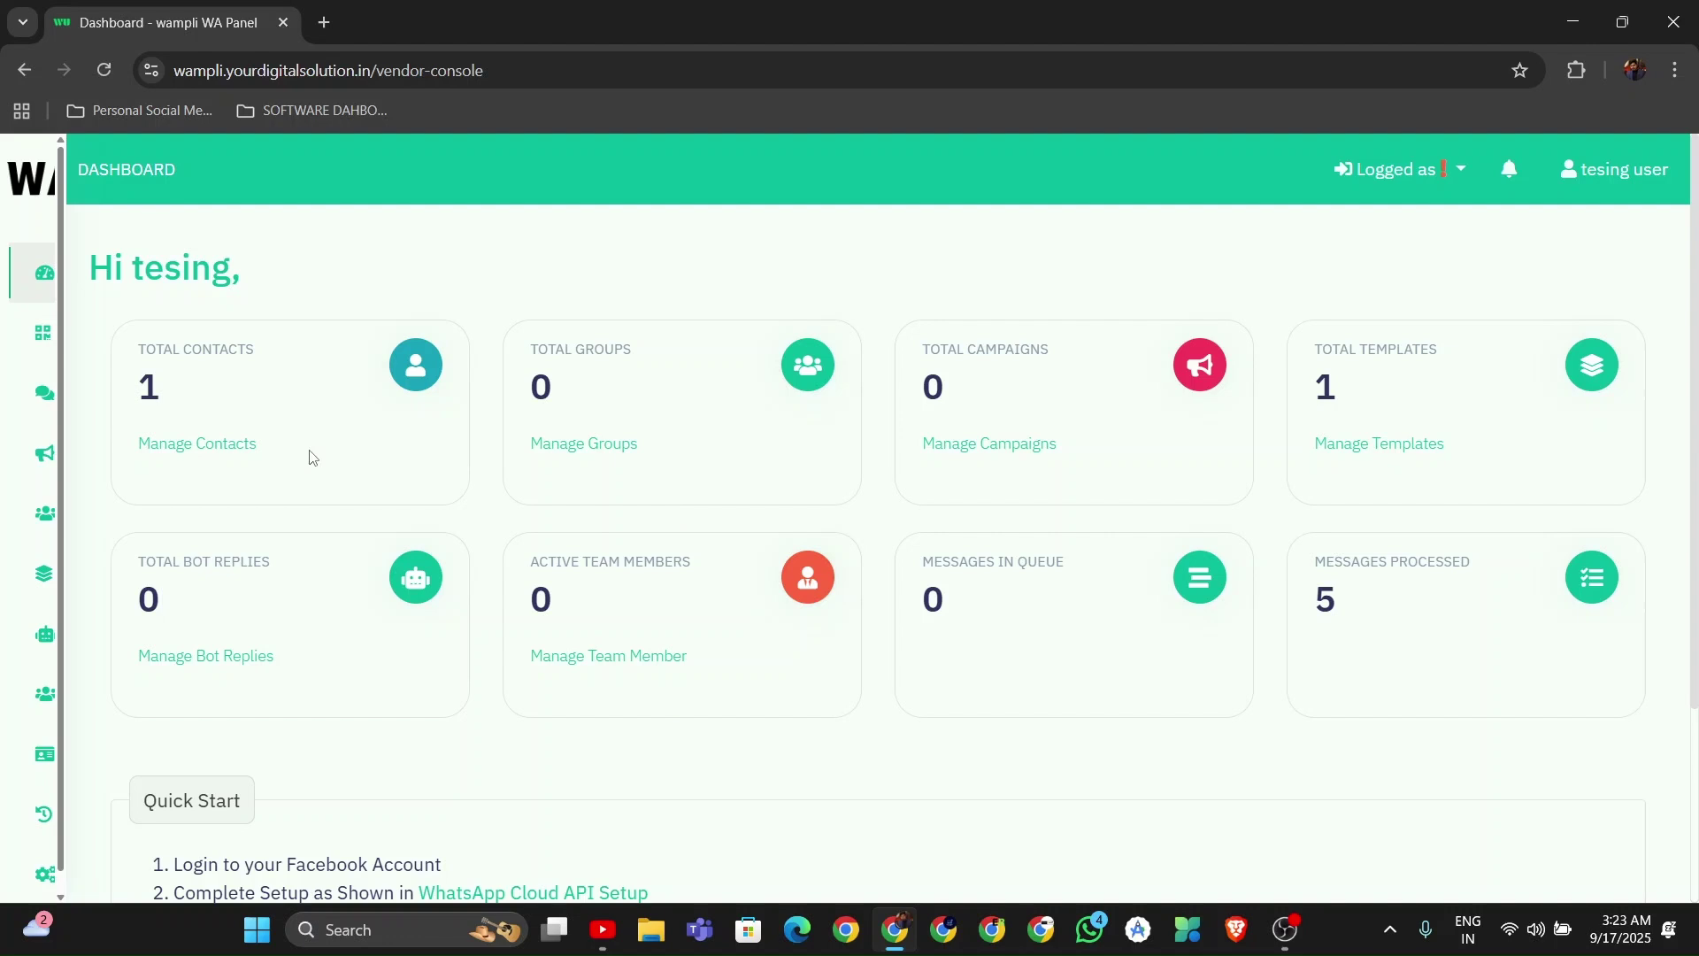
- Review the dashboard's summary cards and view the QR code for starting a chat
drag(145, 353, 273, 355)
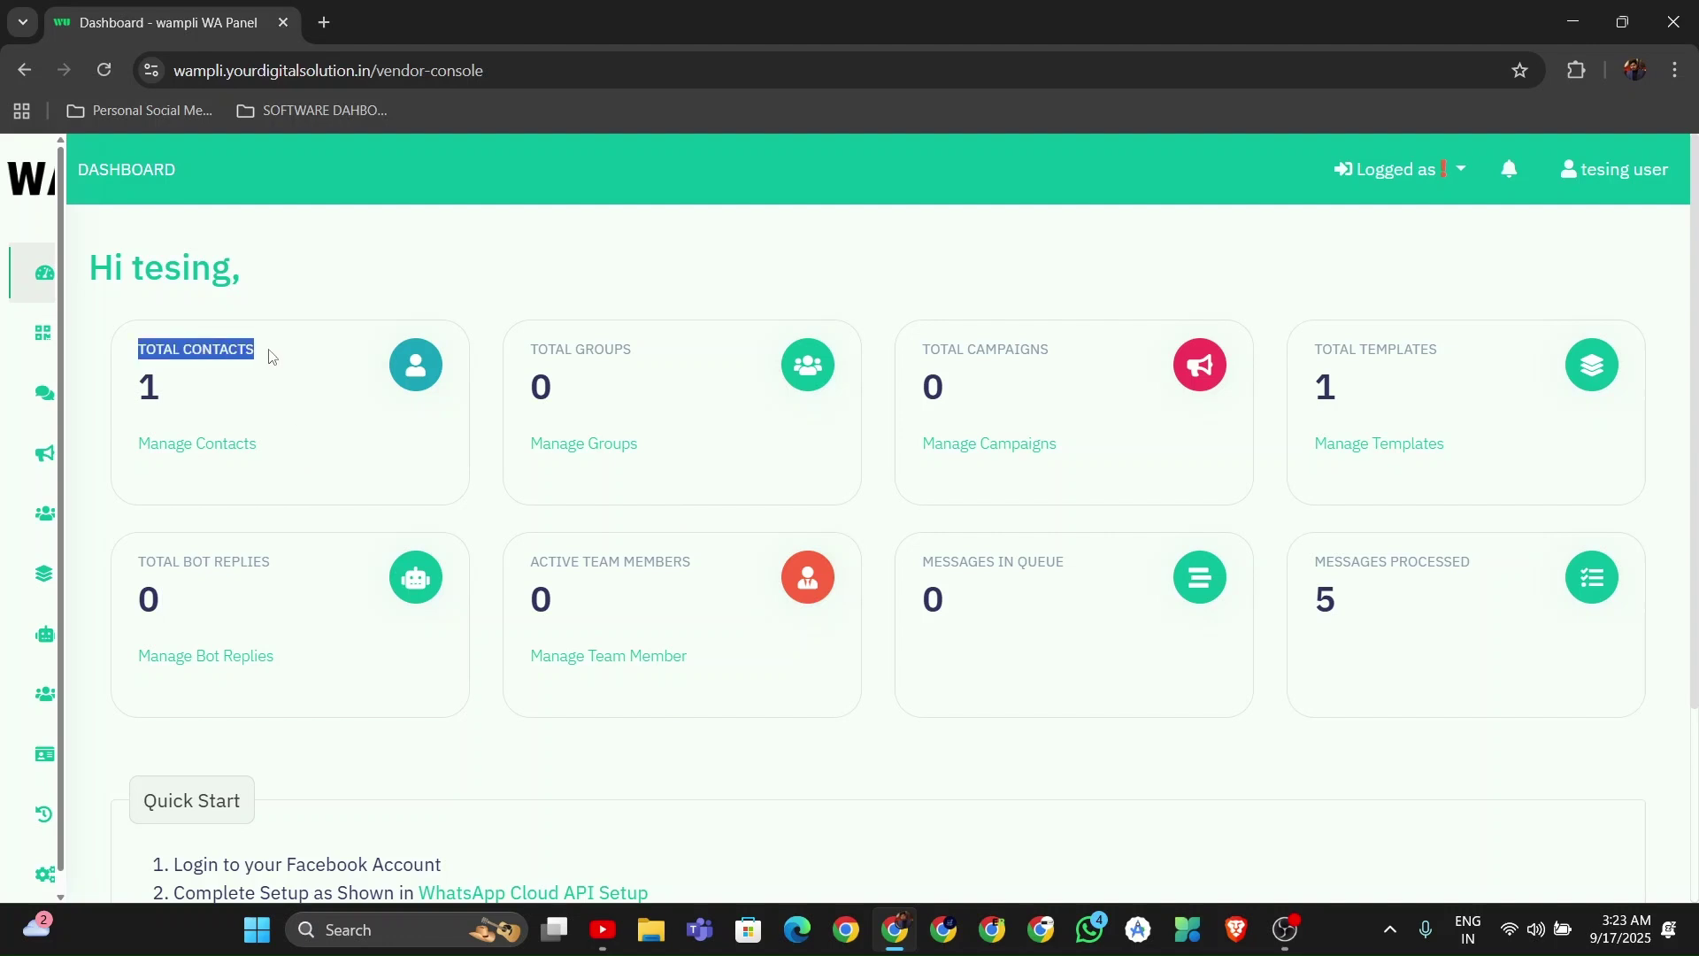
click(531, 342)
drag(531, 343, 1274, 670)
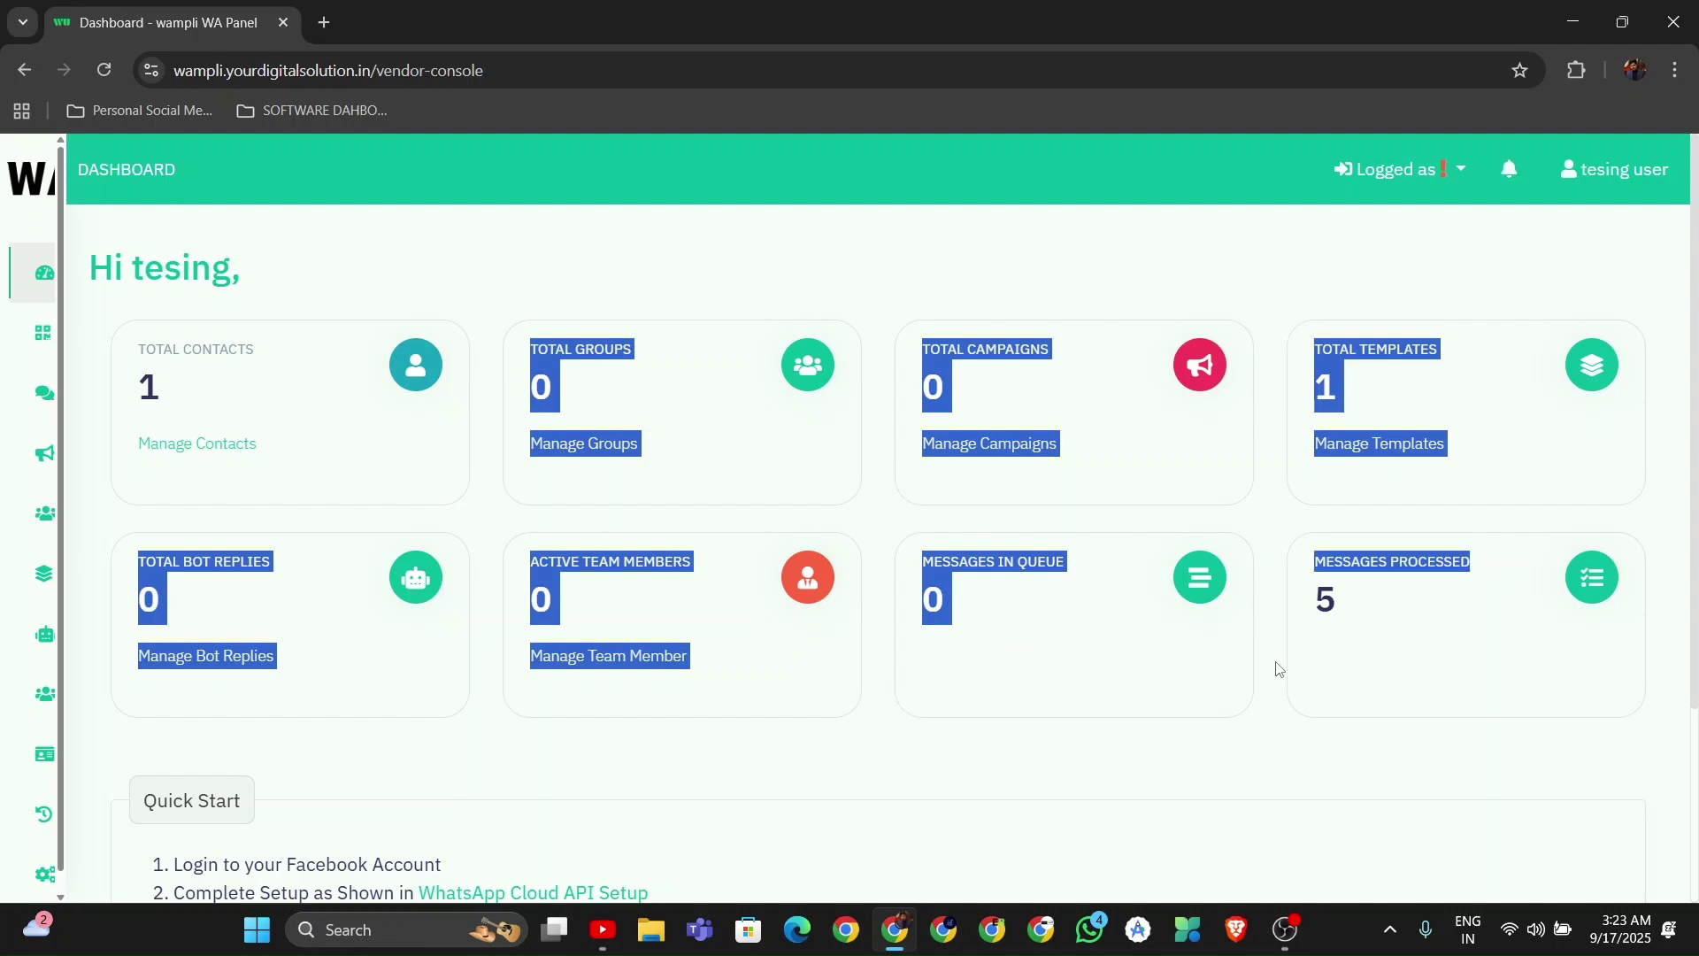
click(1274, 670)
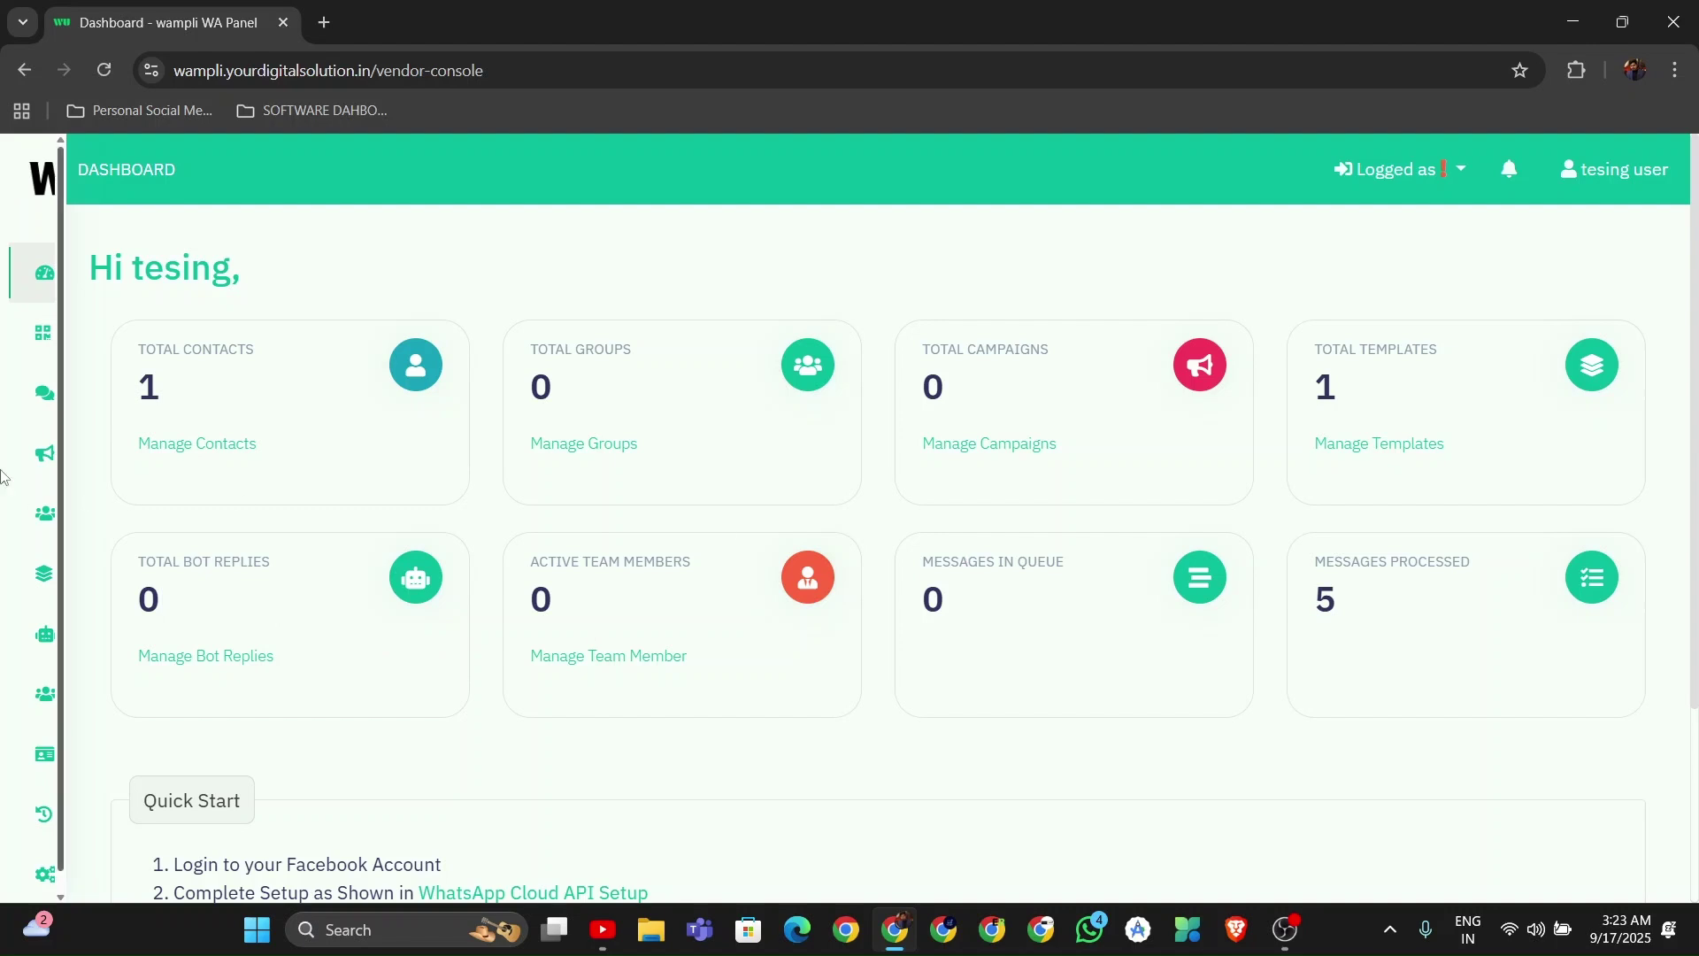
click(89, 352)
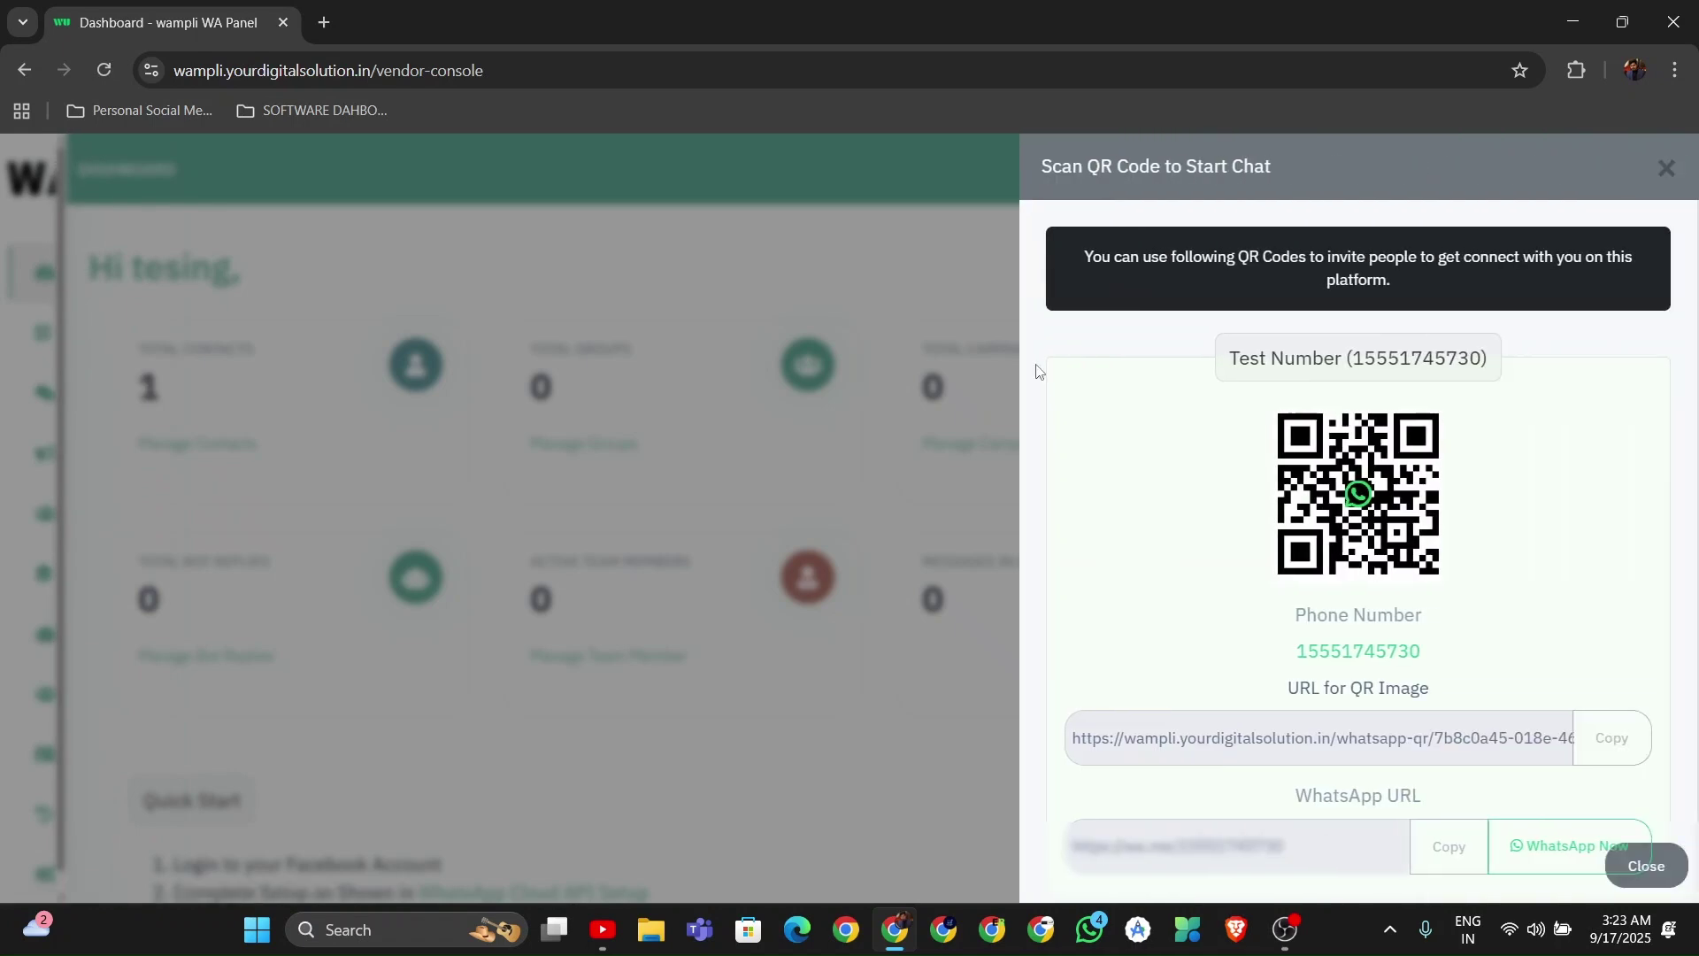
click(1664, 170)
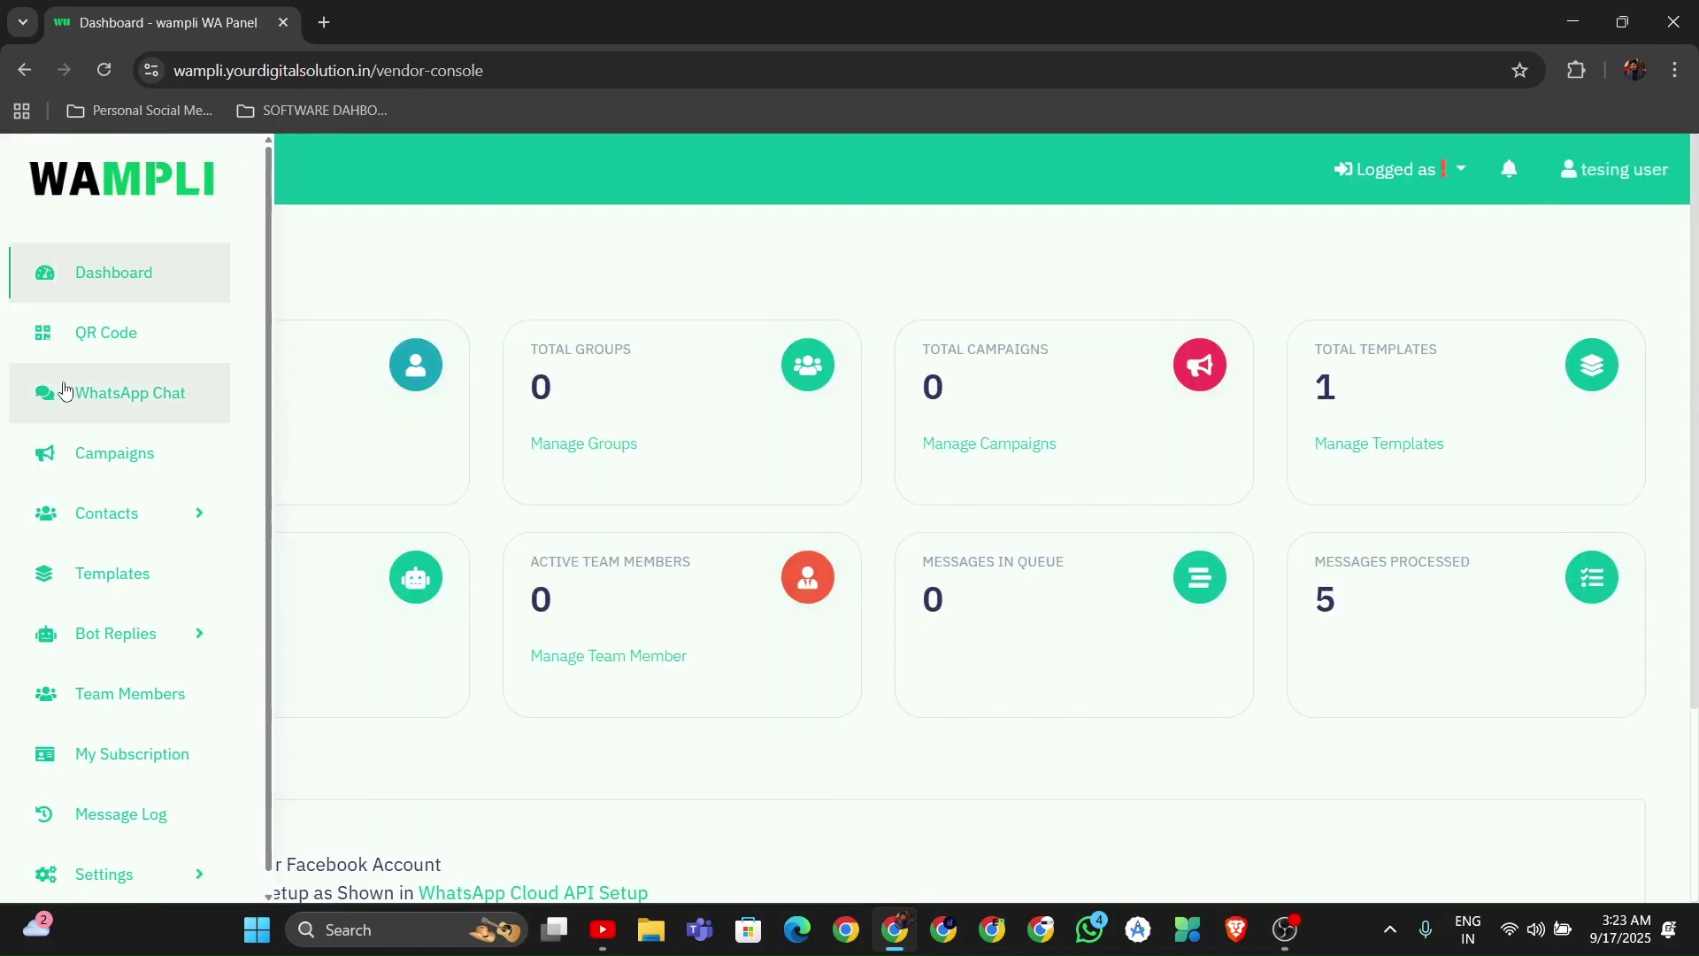
- Open the WhatsApp chats, toggle showing all chats on and off, and filter the list by the intersted label
click(62, 392)
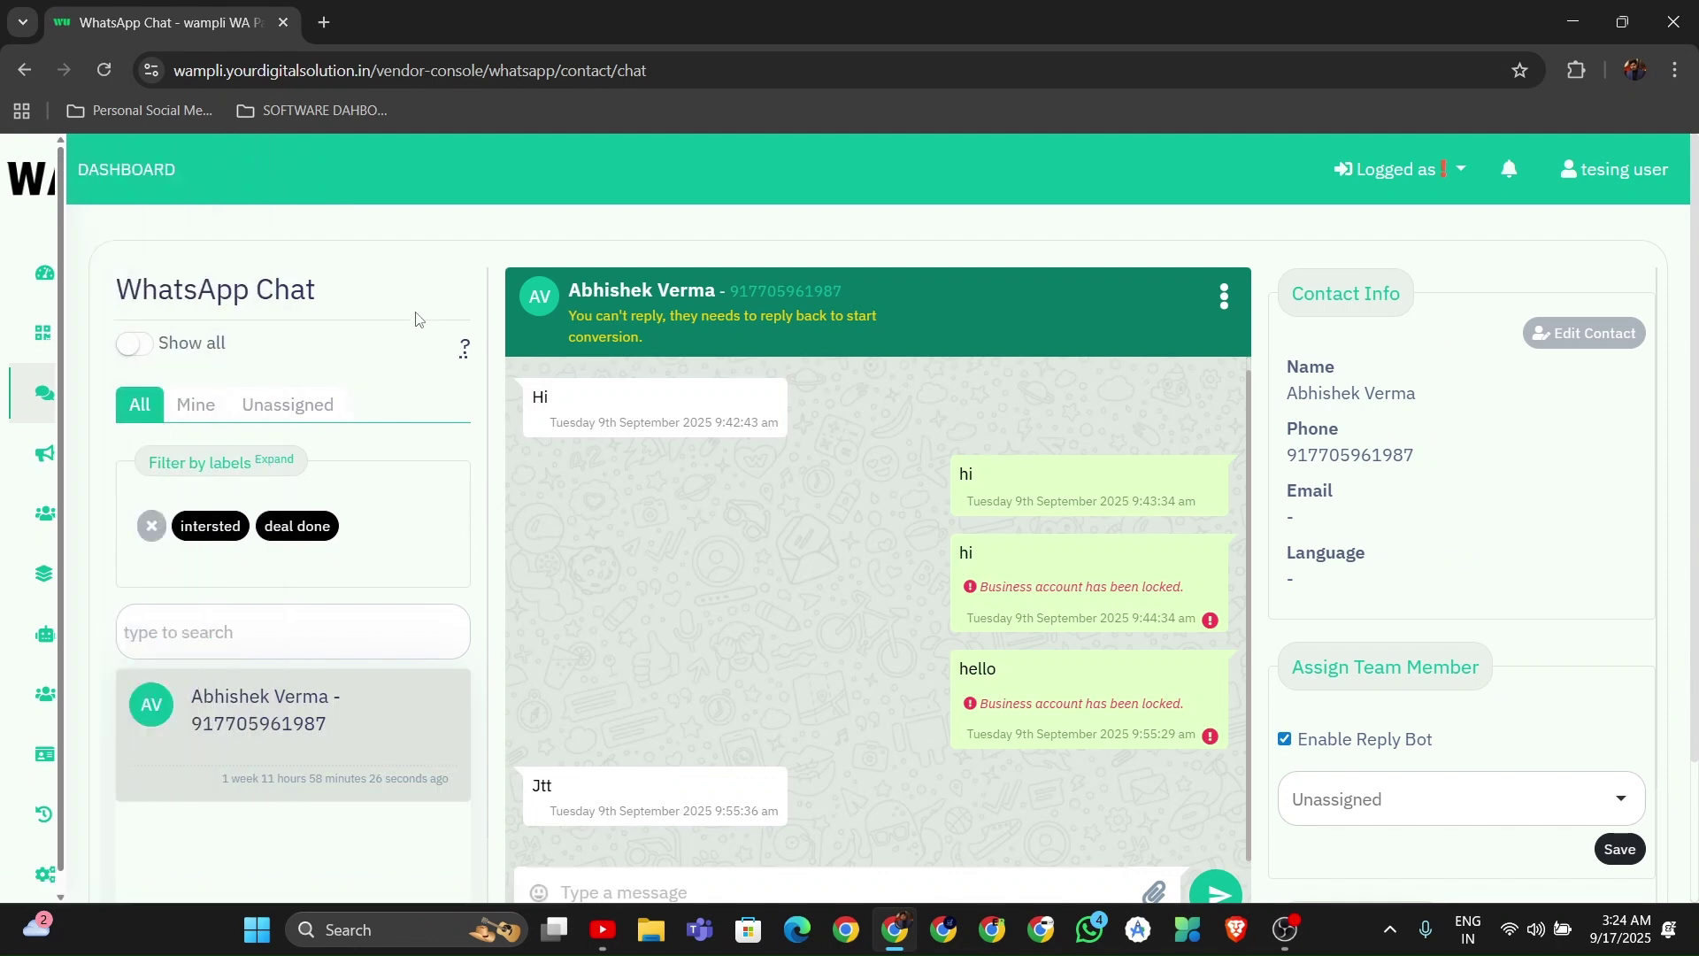
click(152, 352)
click(151, 354)
click(203, 549)
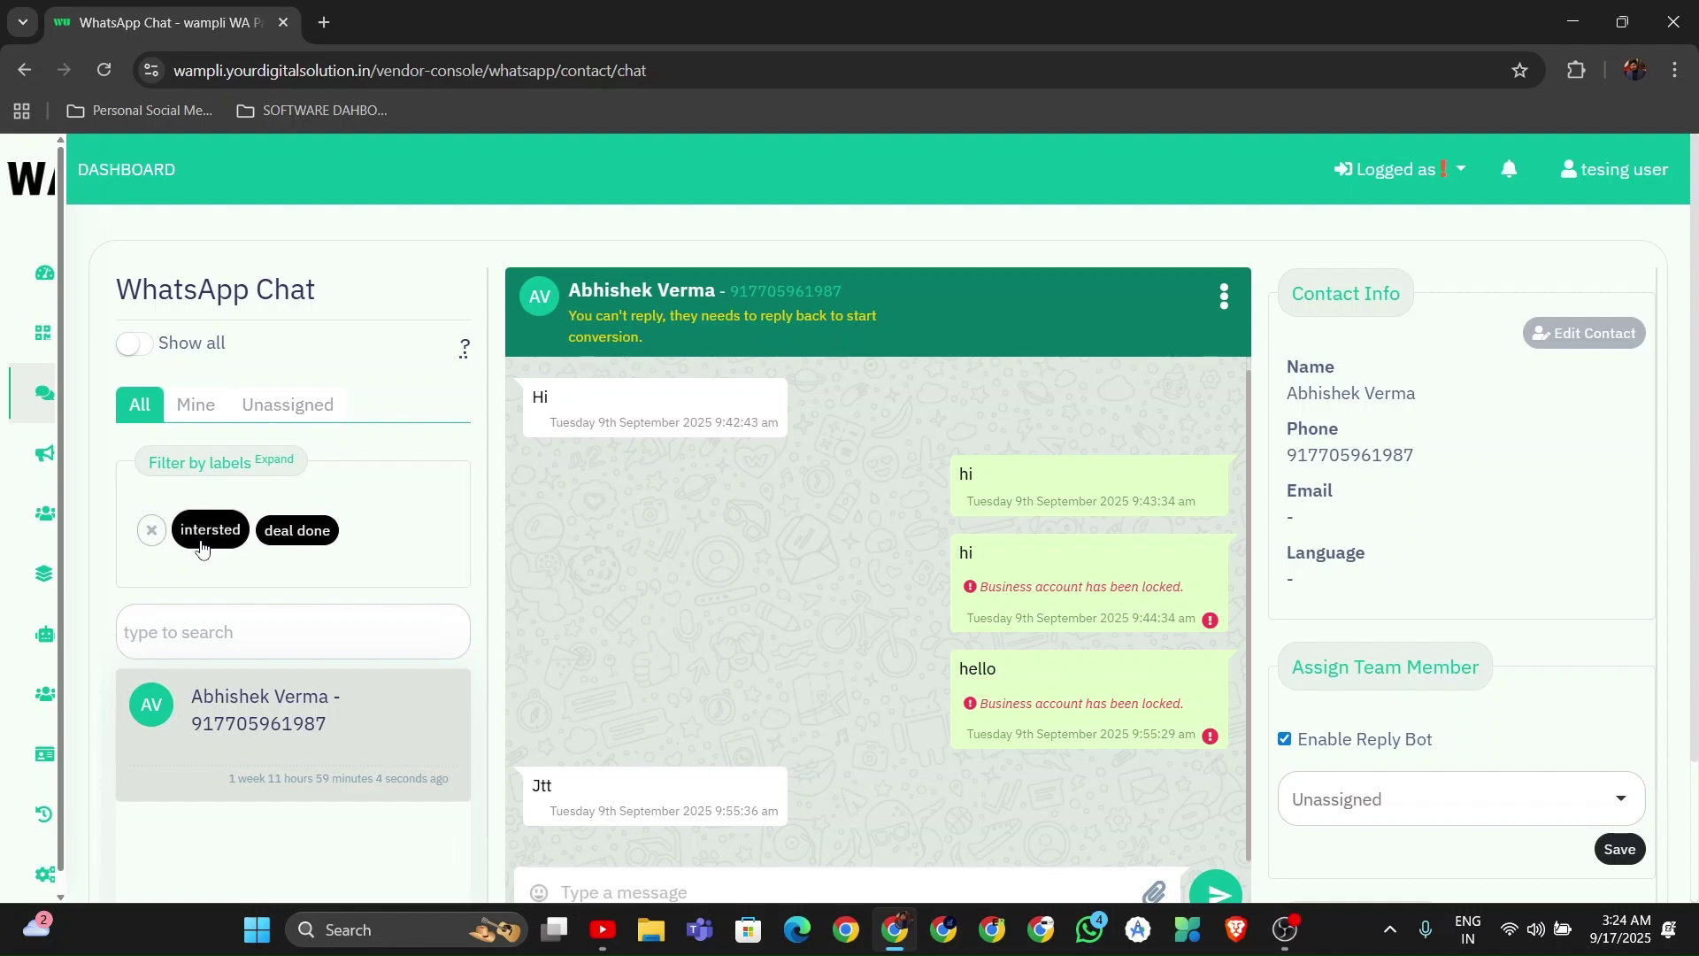
click(205, 541)
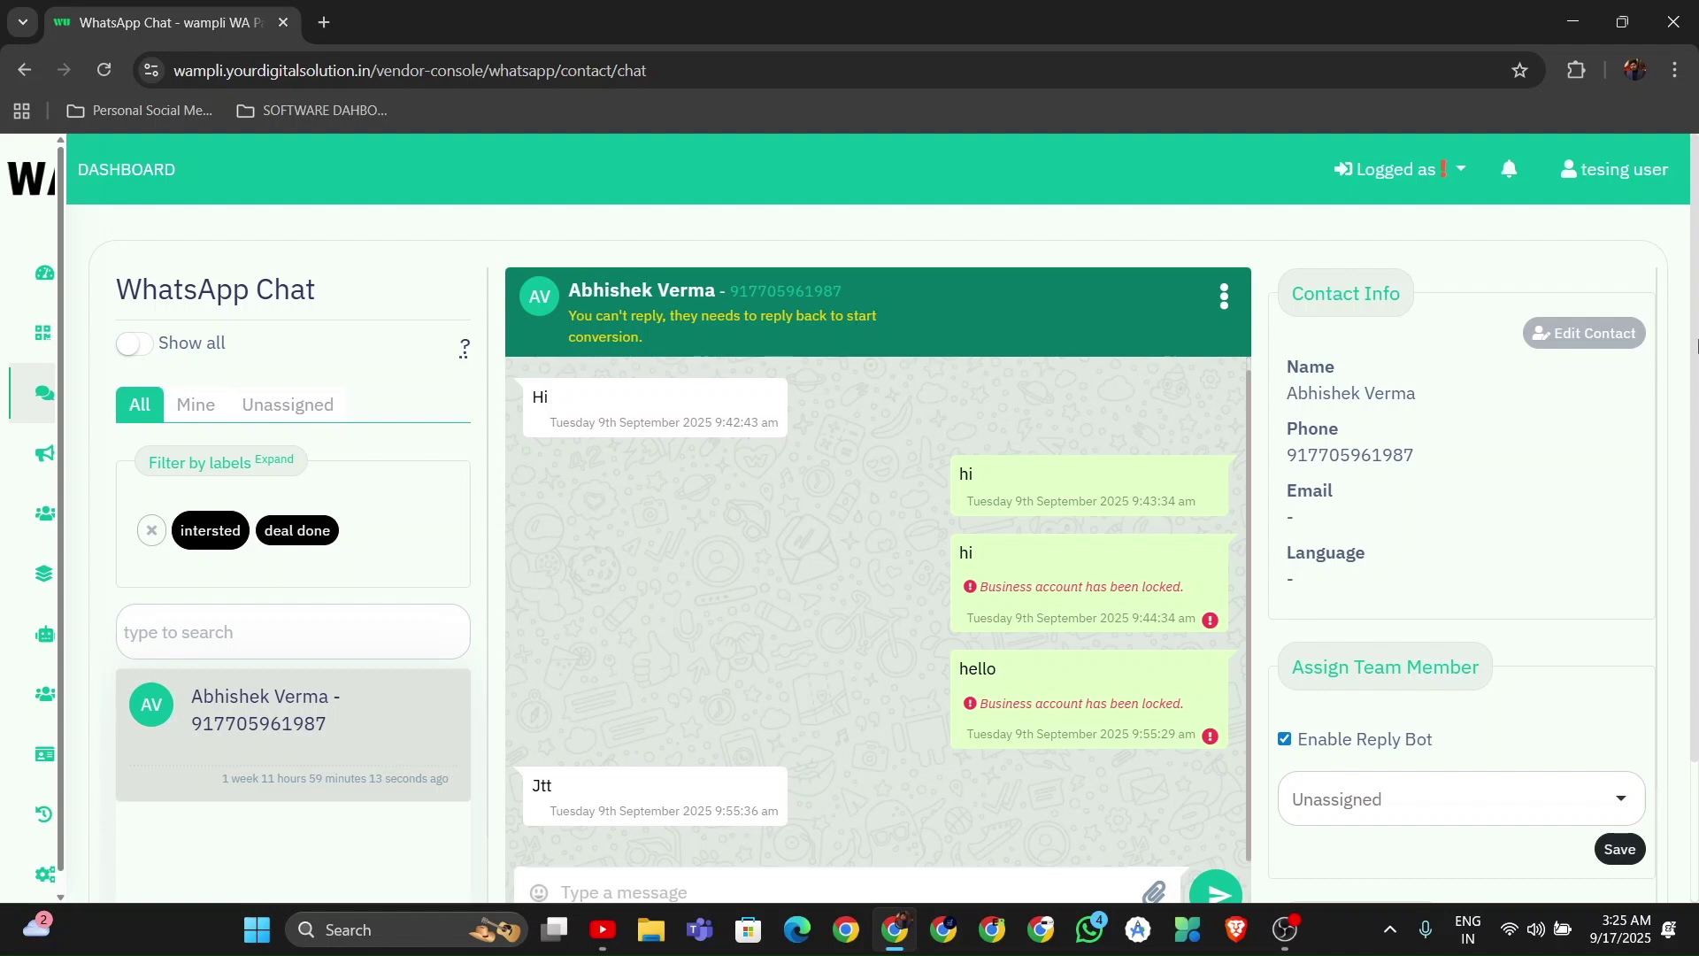
- Try replacing the contact's selectservices value under Other Information with 5star, and close the form without submitting
drag(1696, 345, 1696, 285)
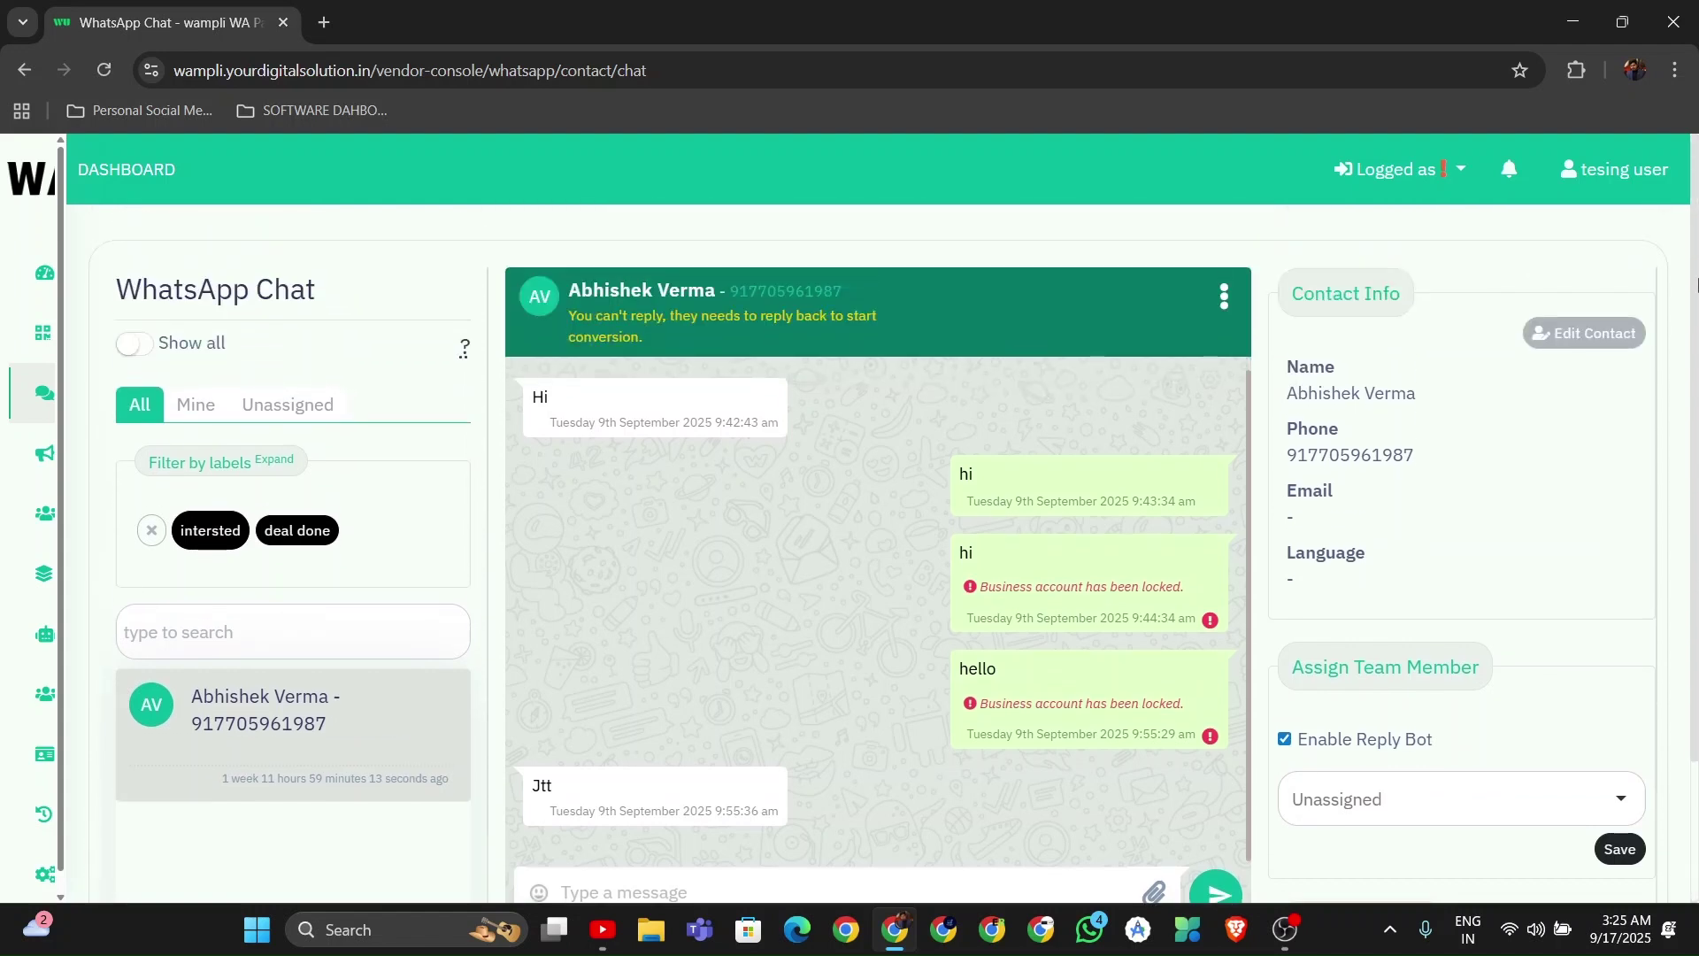
click(1569, 338)
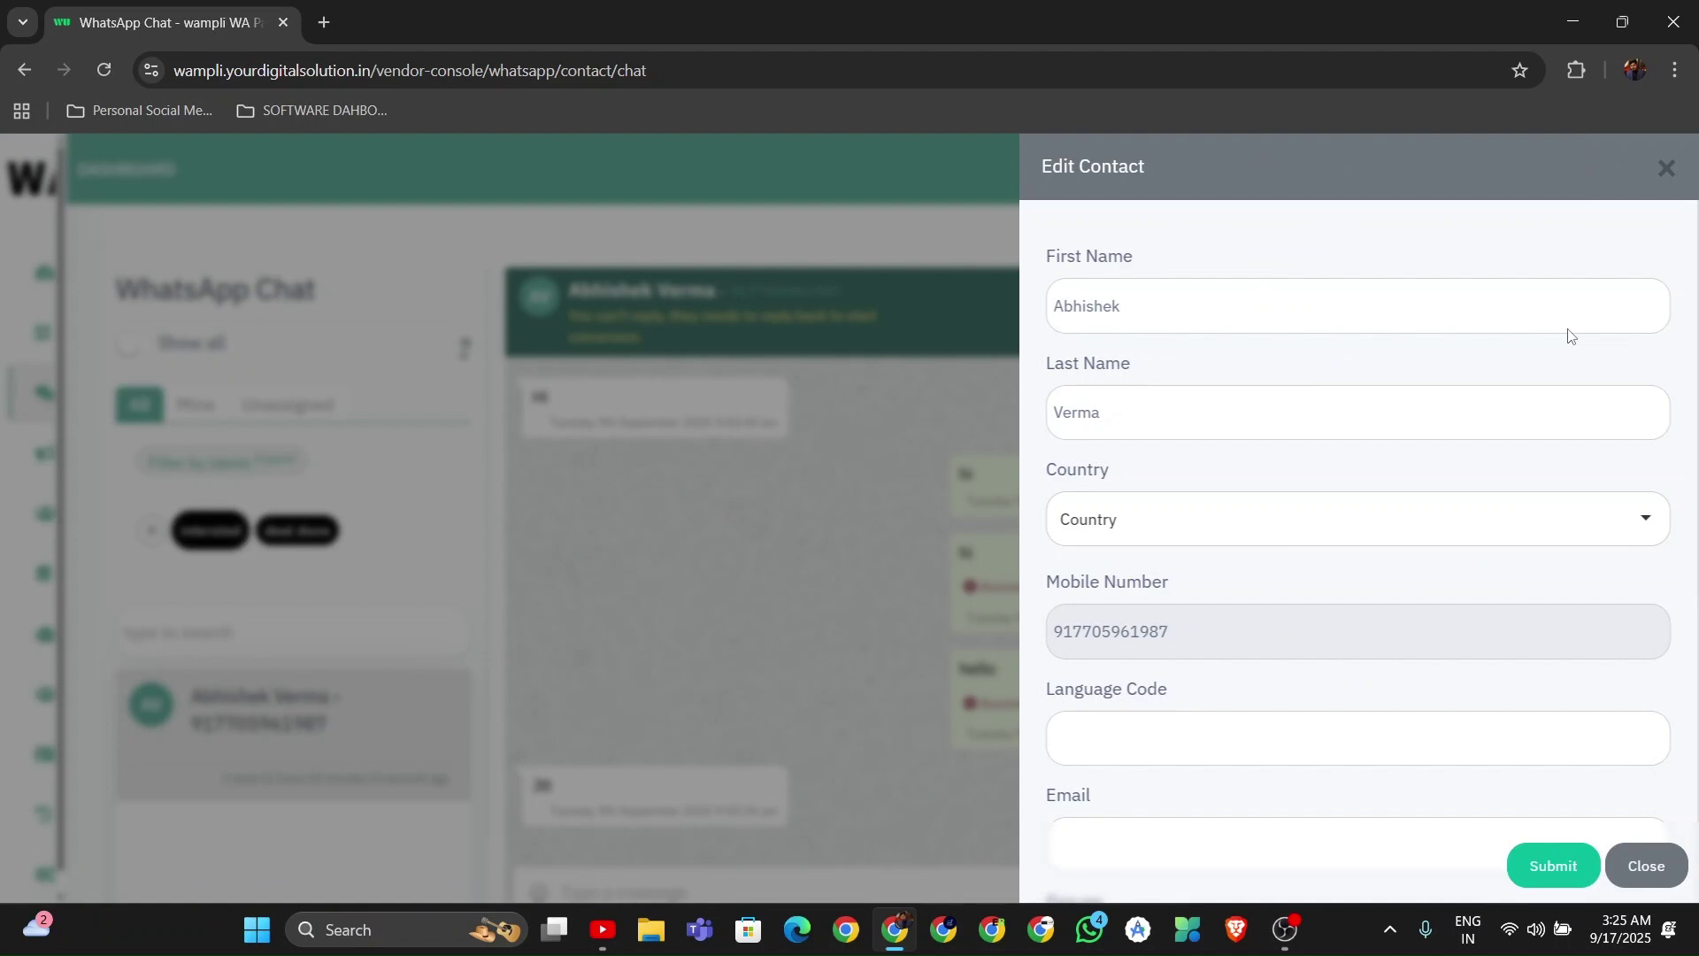
scroll(1696, 312, down, 5)
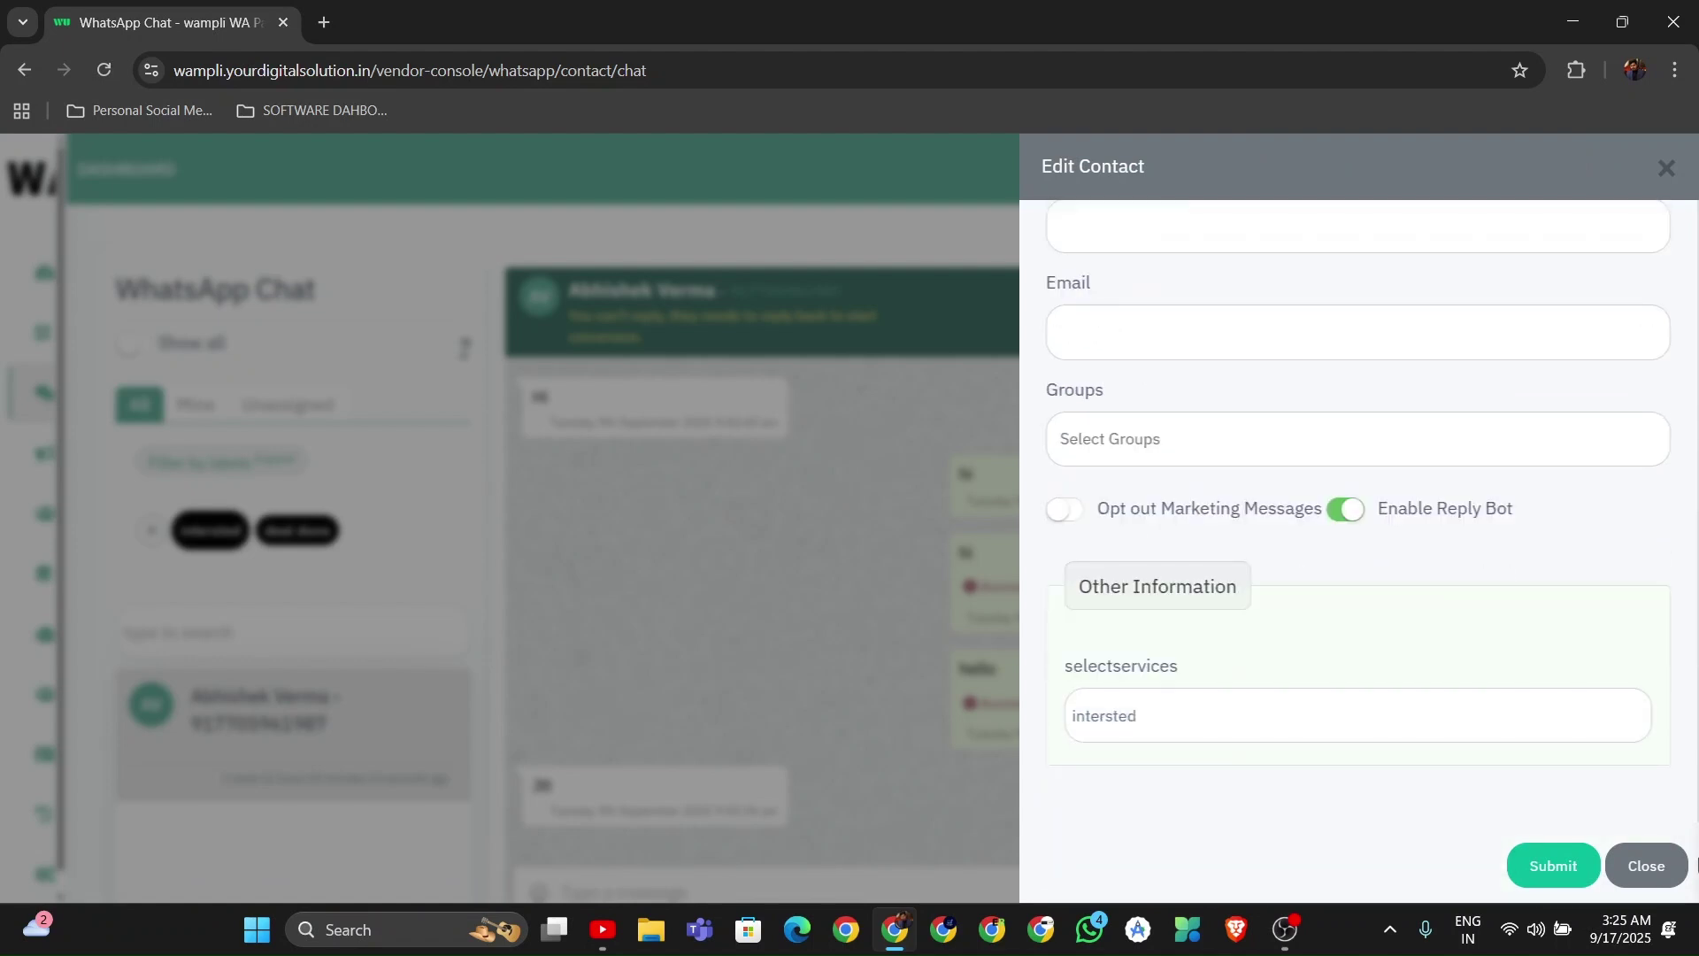
double_click(1101, 676)
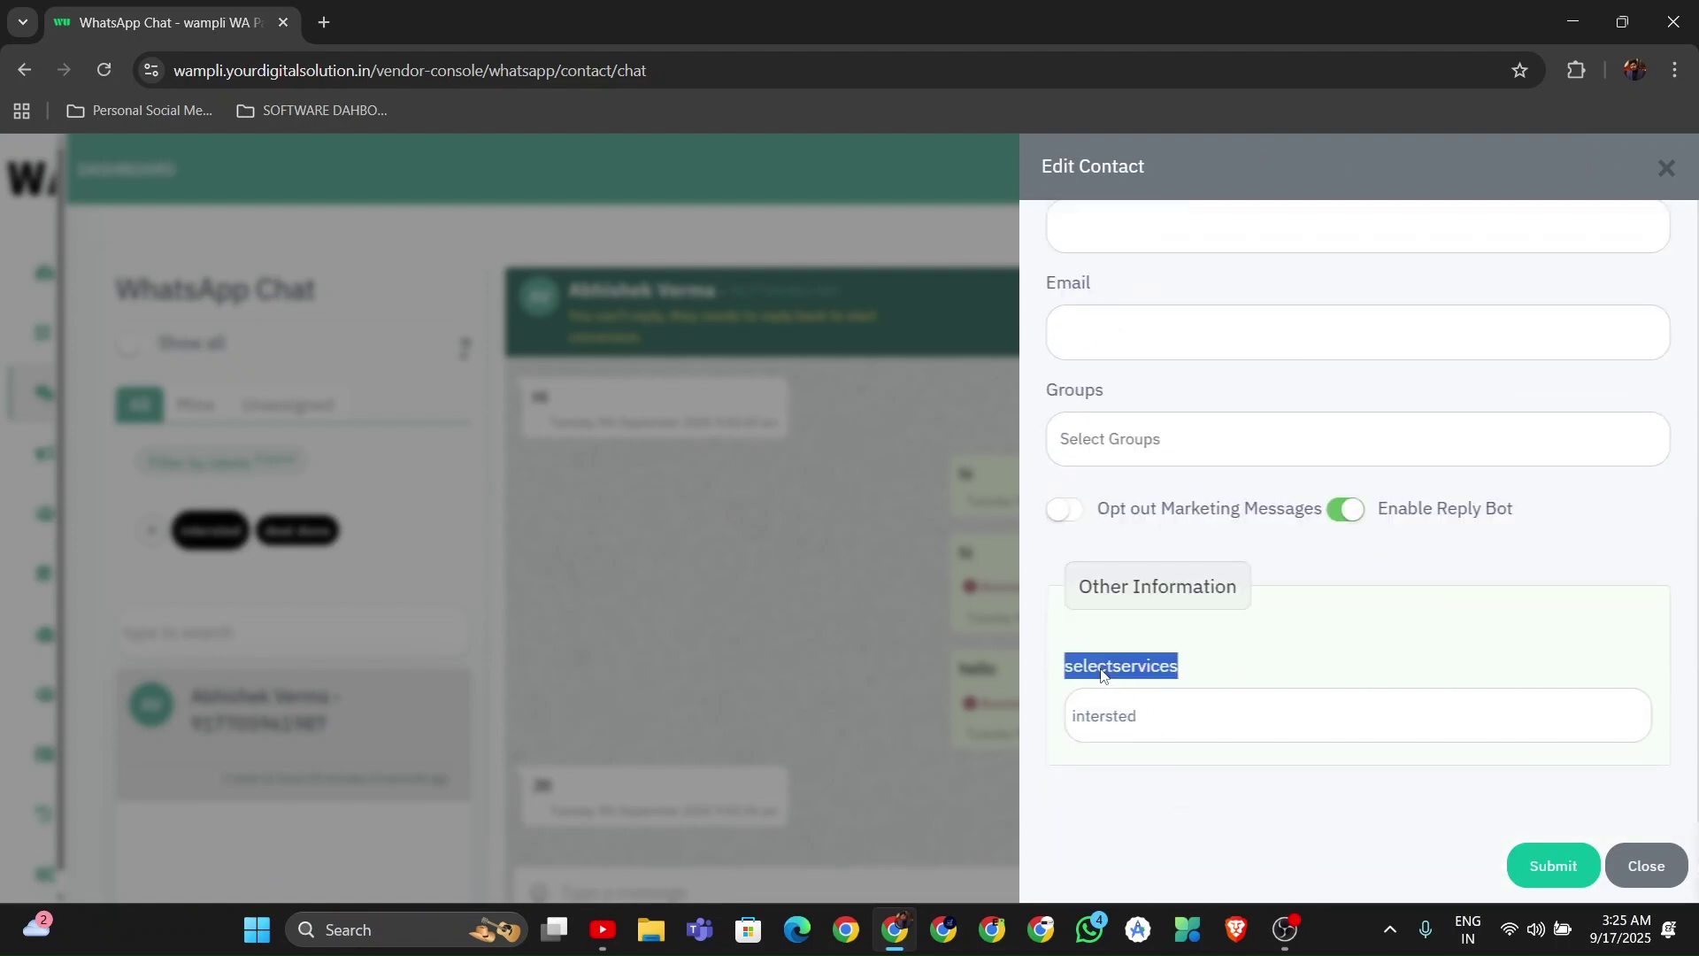
triple_click(1111, 591)
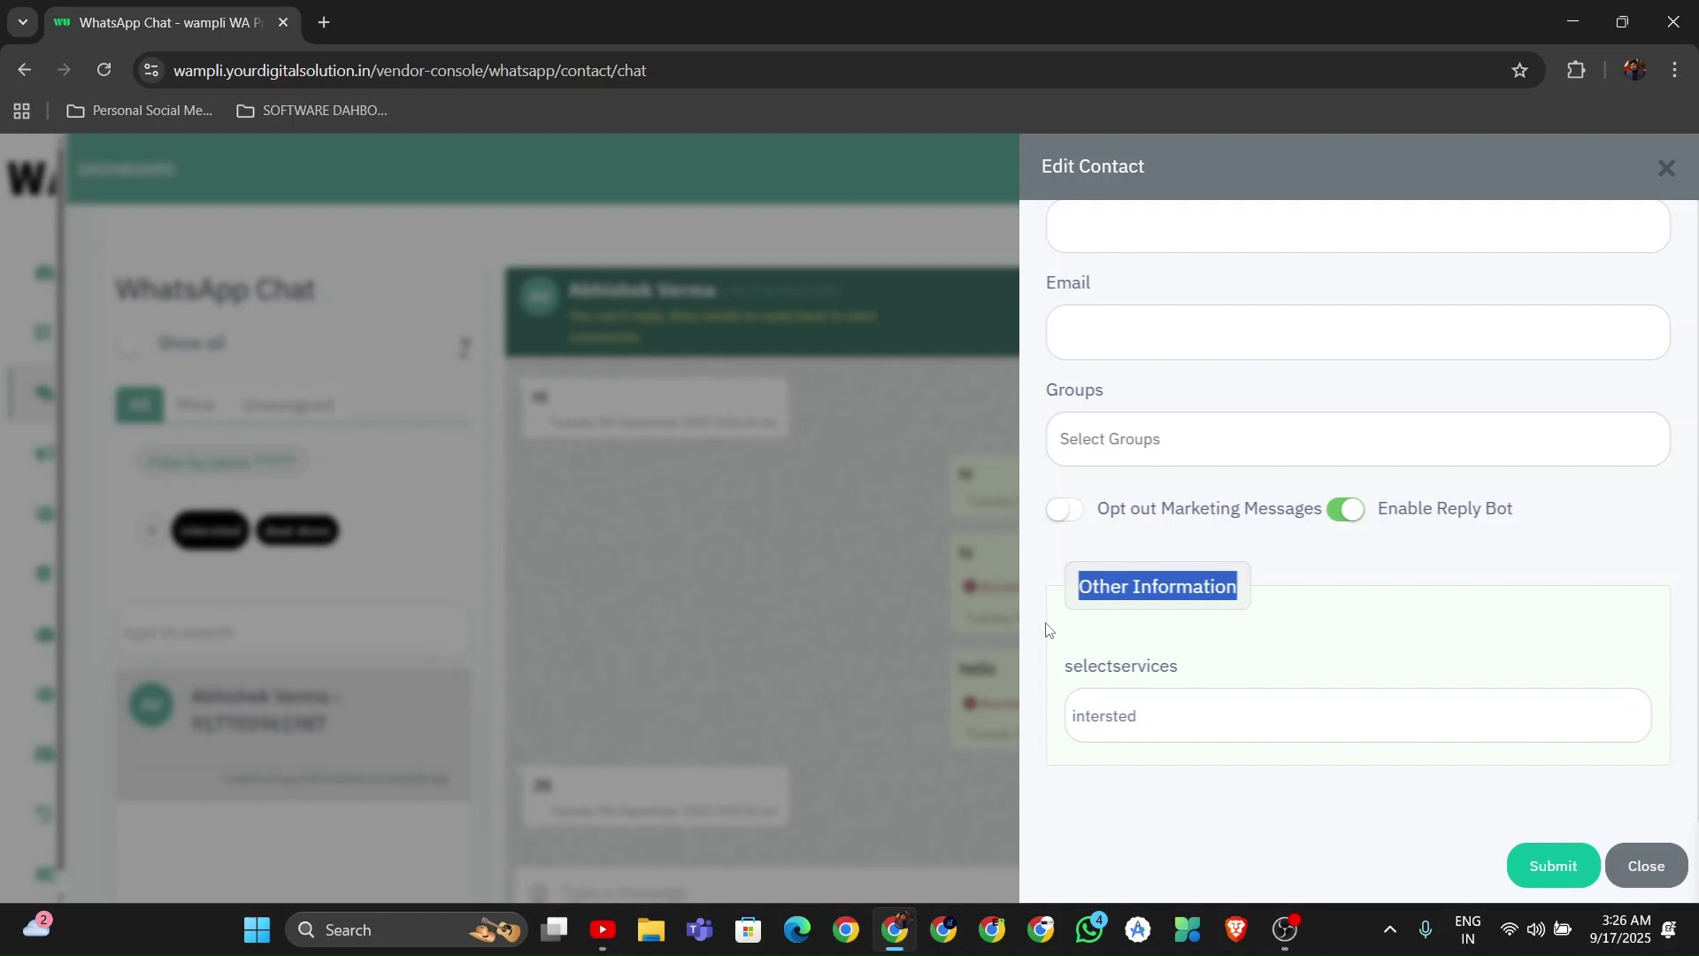
double_click(1144, 719)
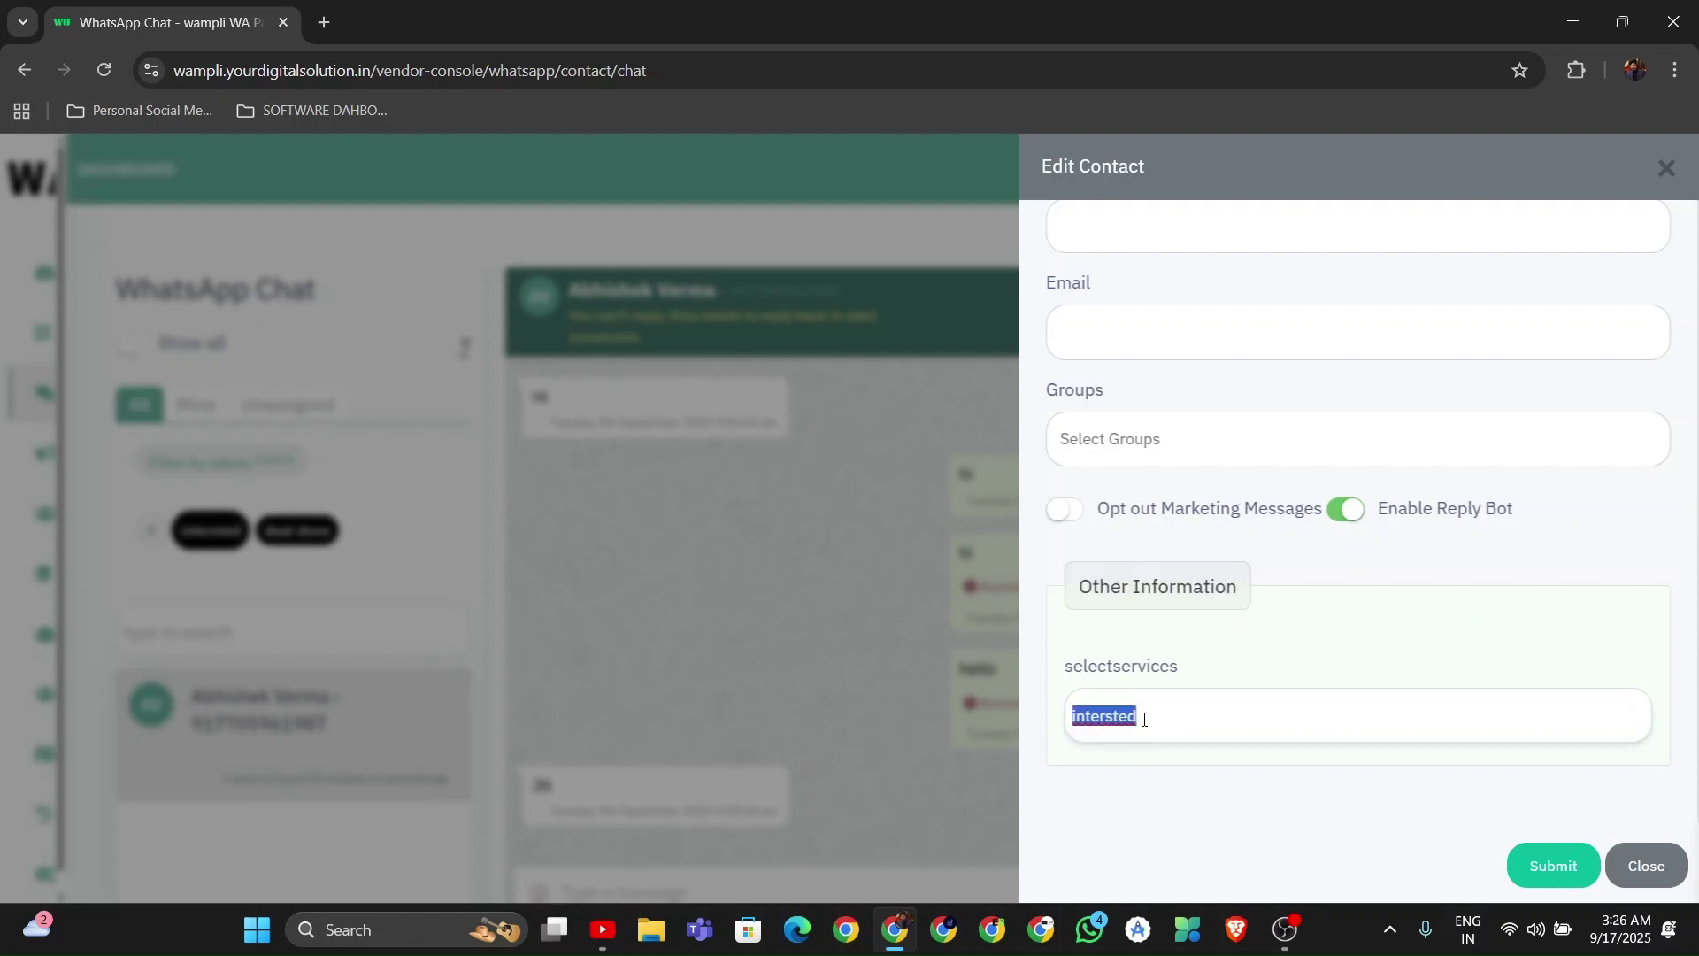
text(5star)
click(1148, 753)
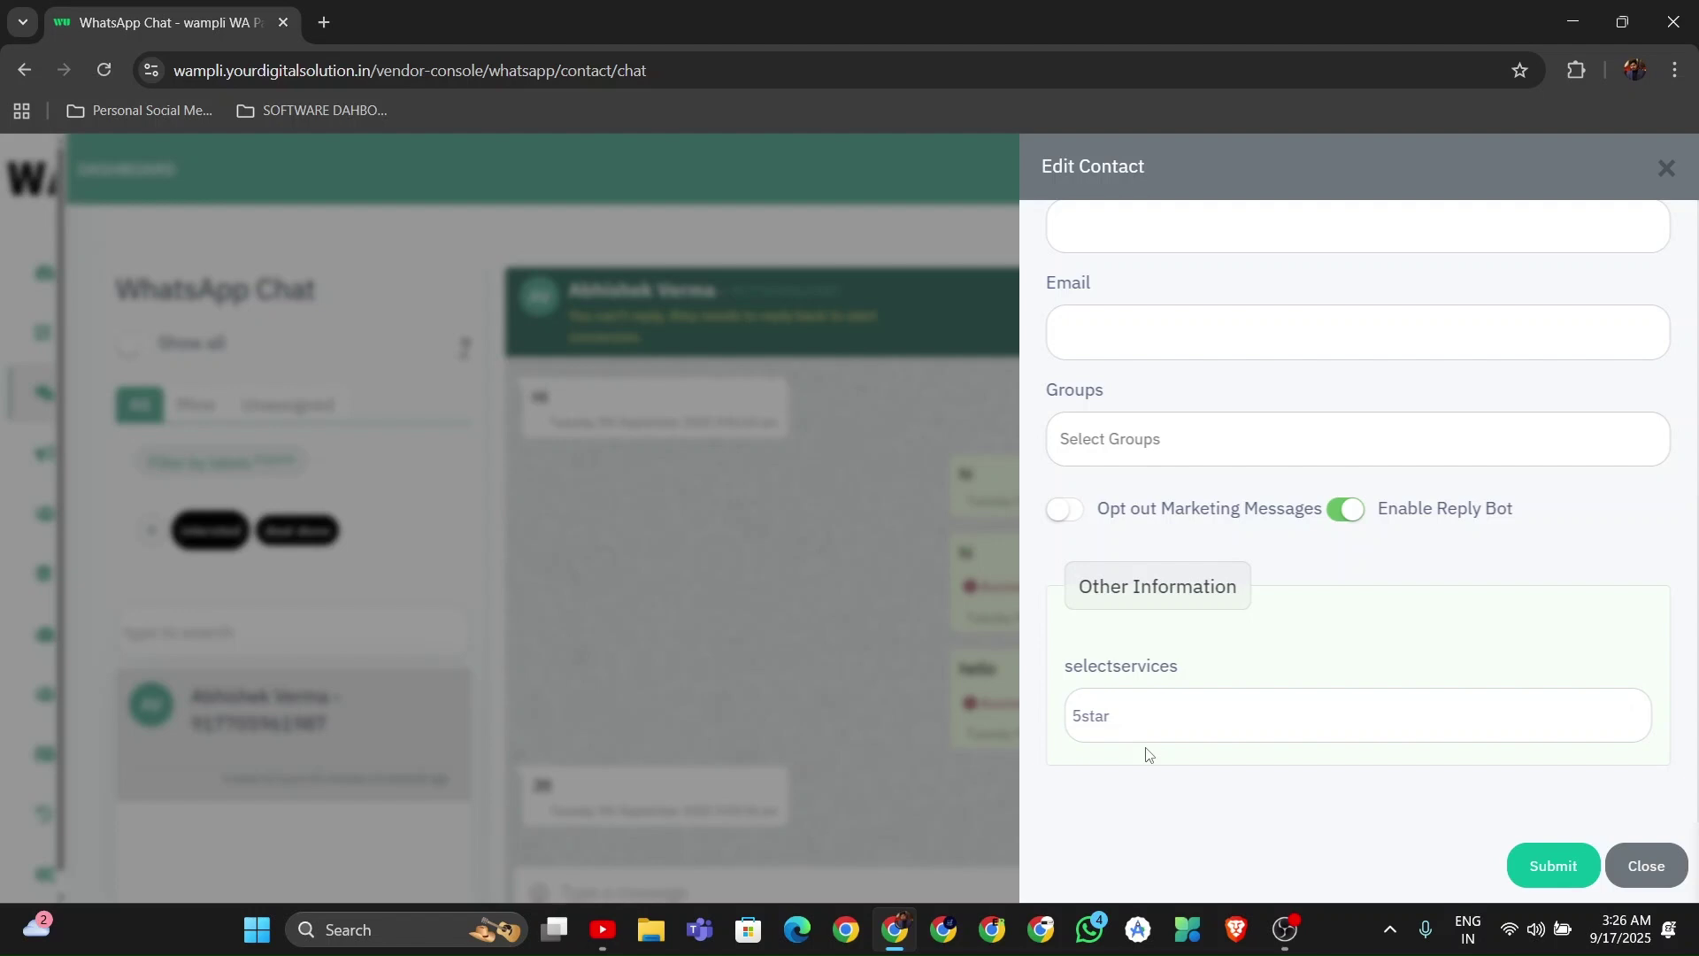
click(1627, 868)
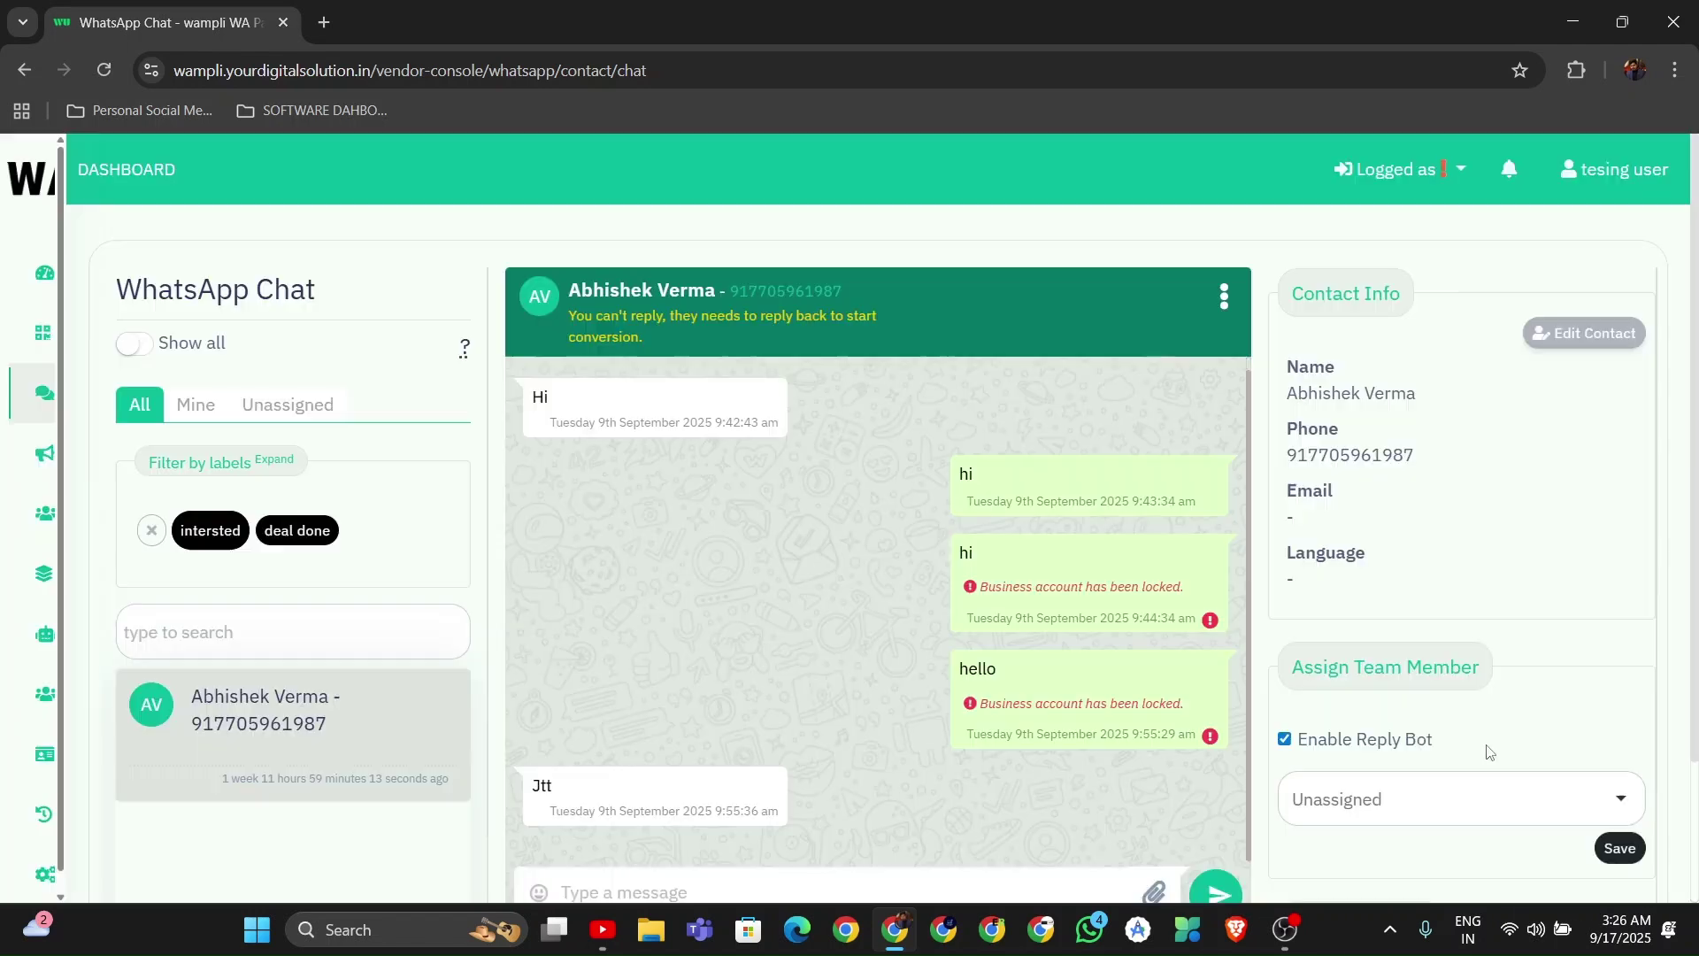
- Assign the intersted label to the open chat and update its labels
drag(1696, 484, 1696, 663)
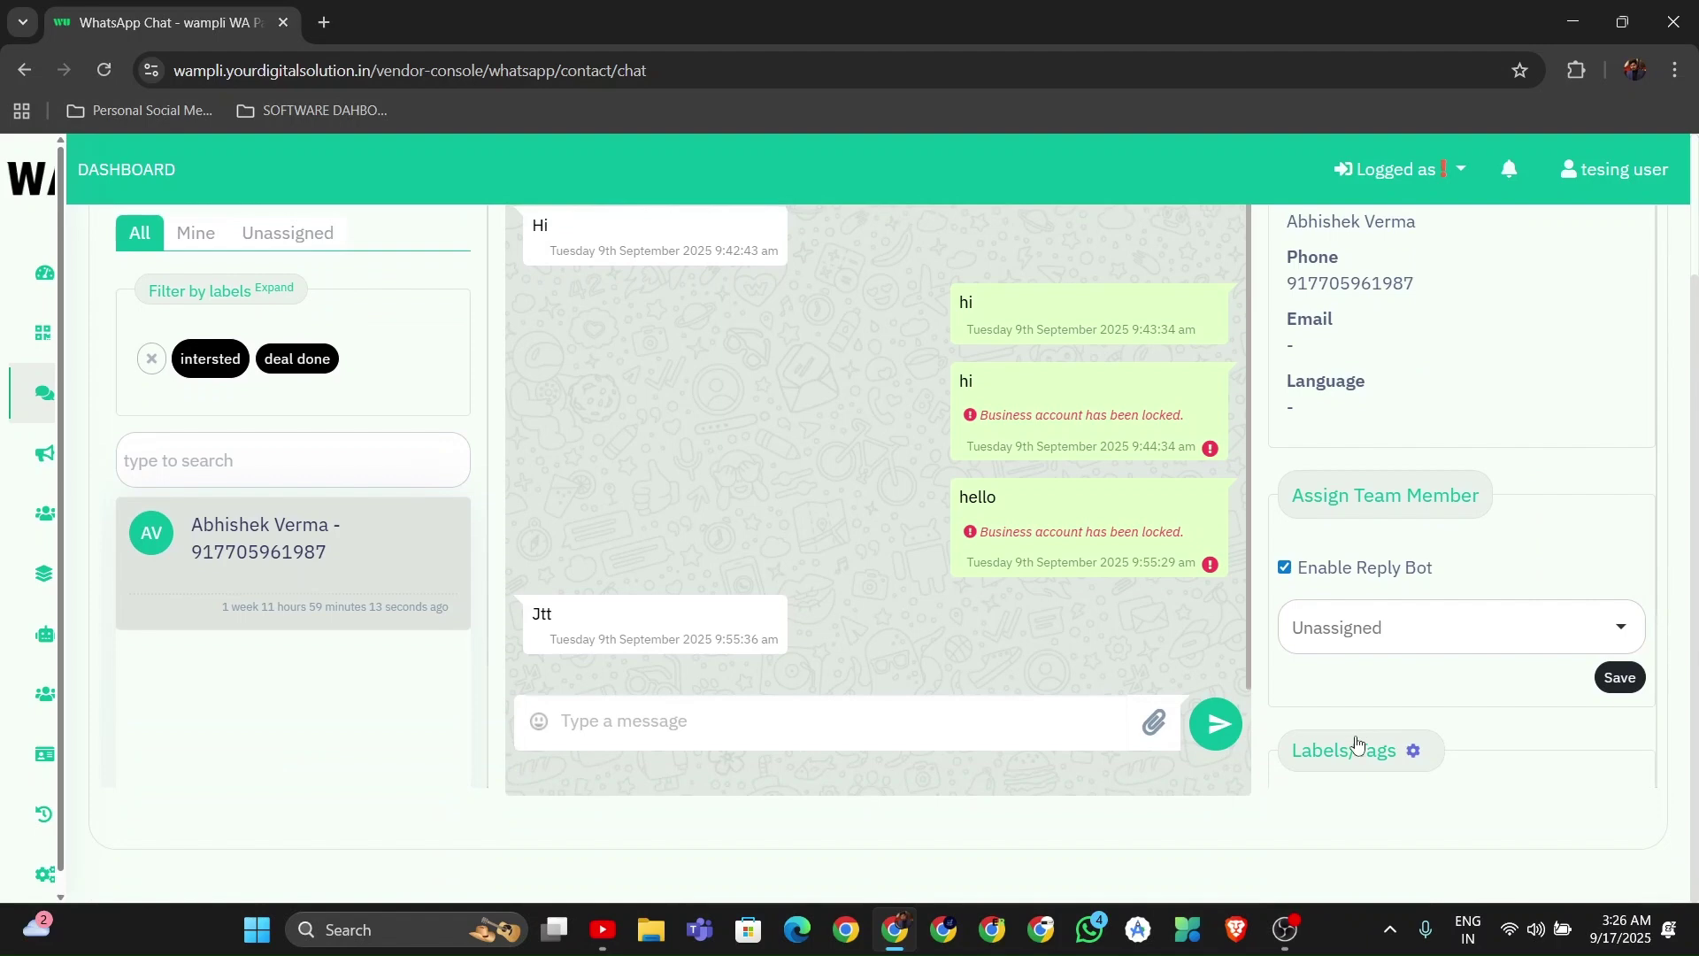
scroll(1554, 447, down, 3)
click(1331, 606)
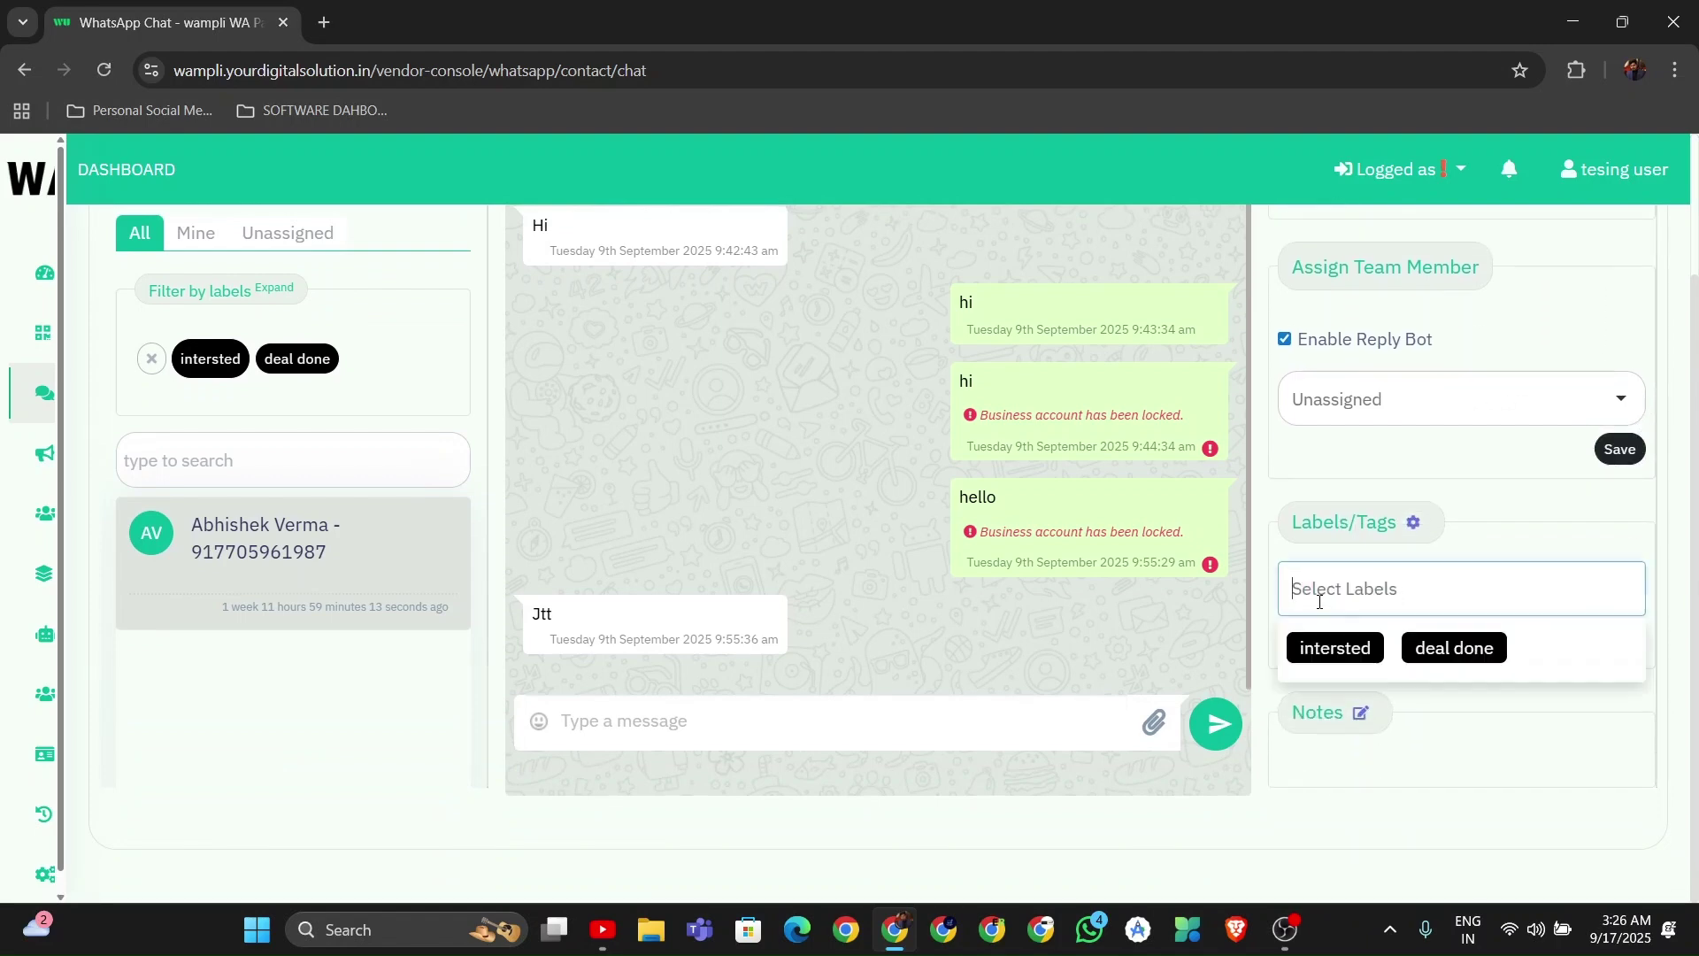
click(1333, 649)
click(1611, 645)
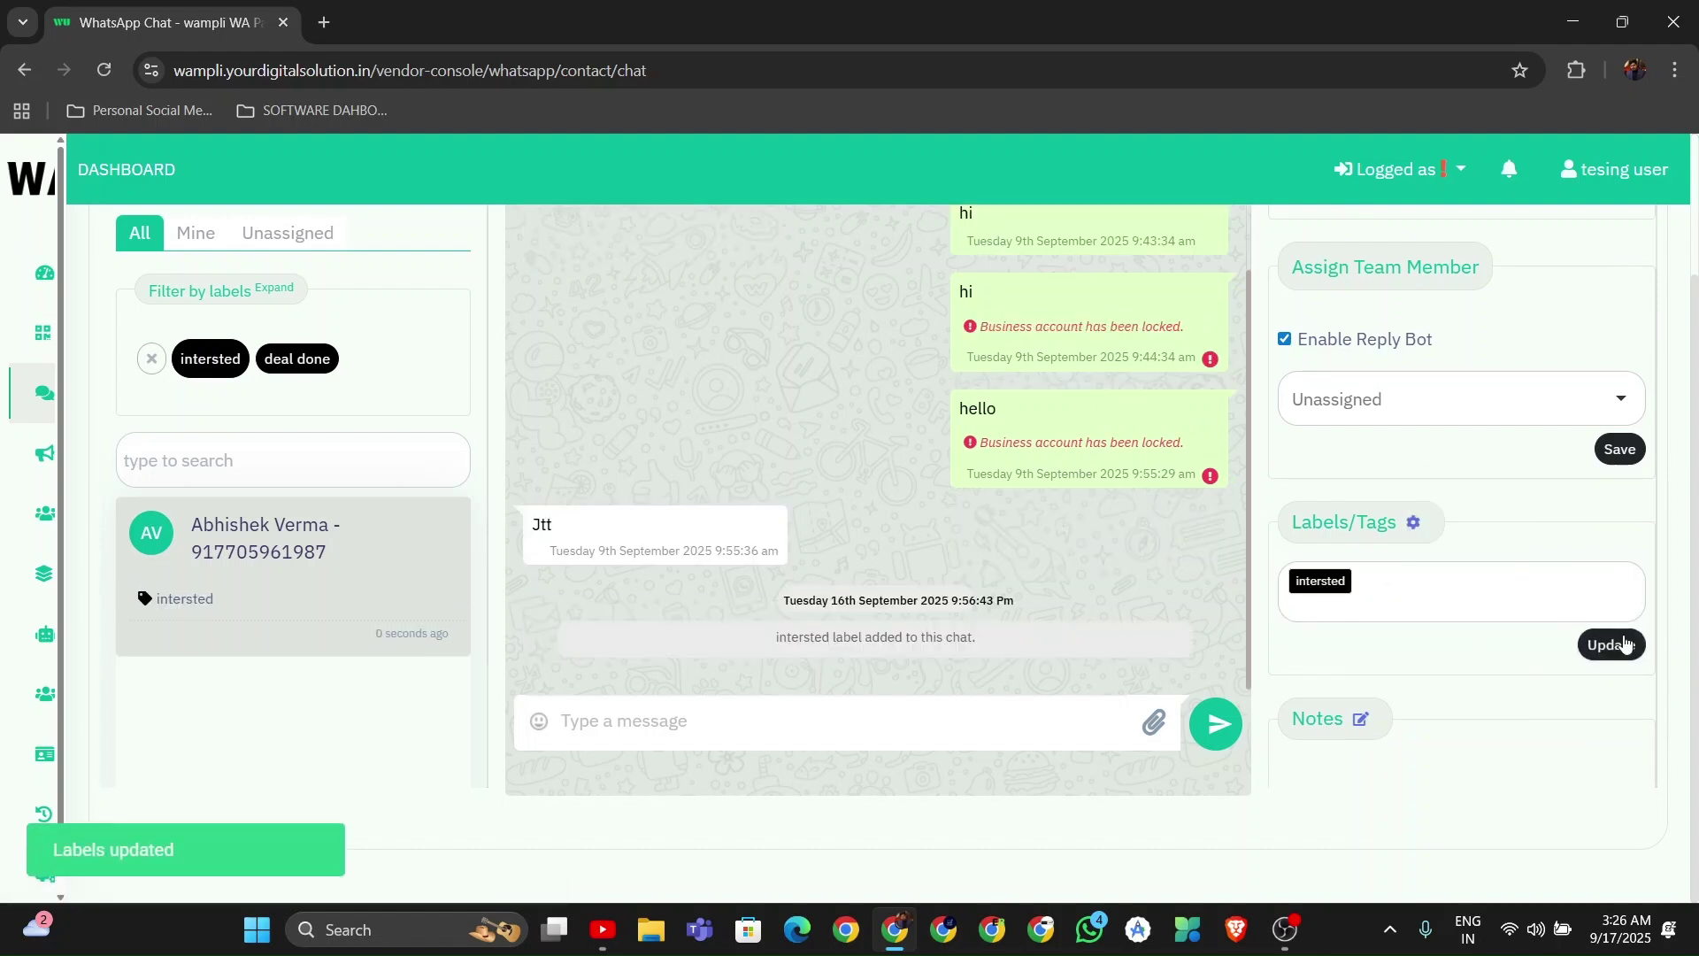
- View the label manager with its options for creating and editing labels, and close it
drag(1656, 571, 1410, 524)
click(1416, 523)
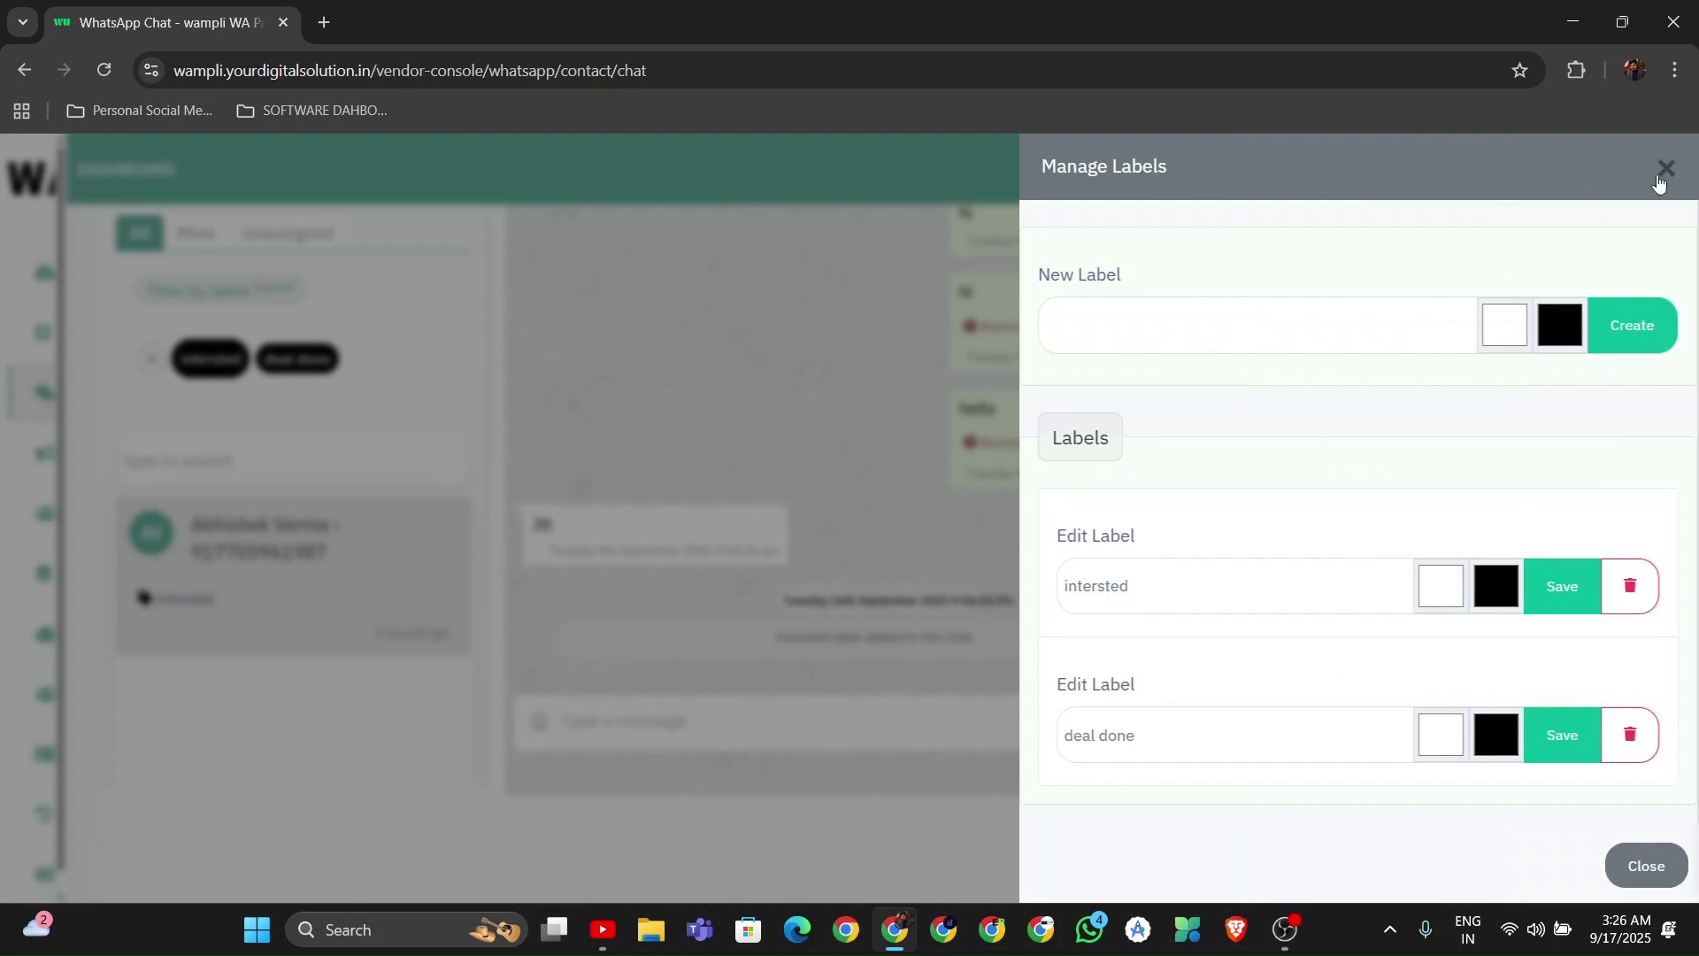
click(1663, 170)
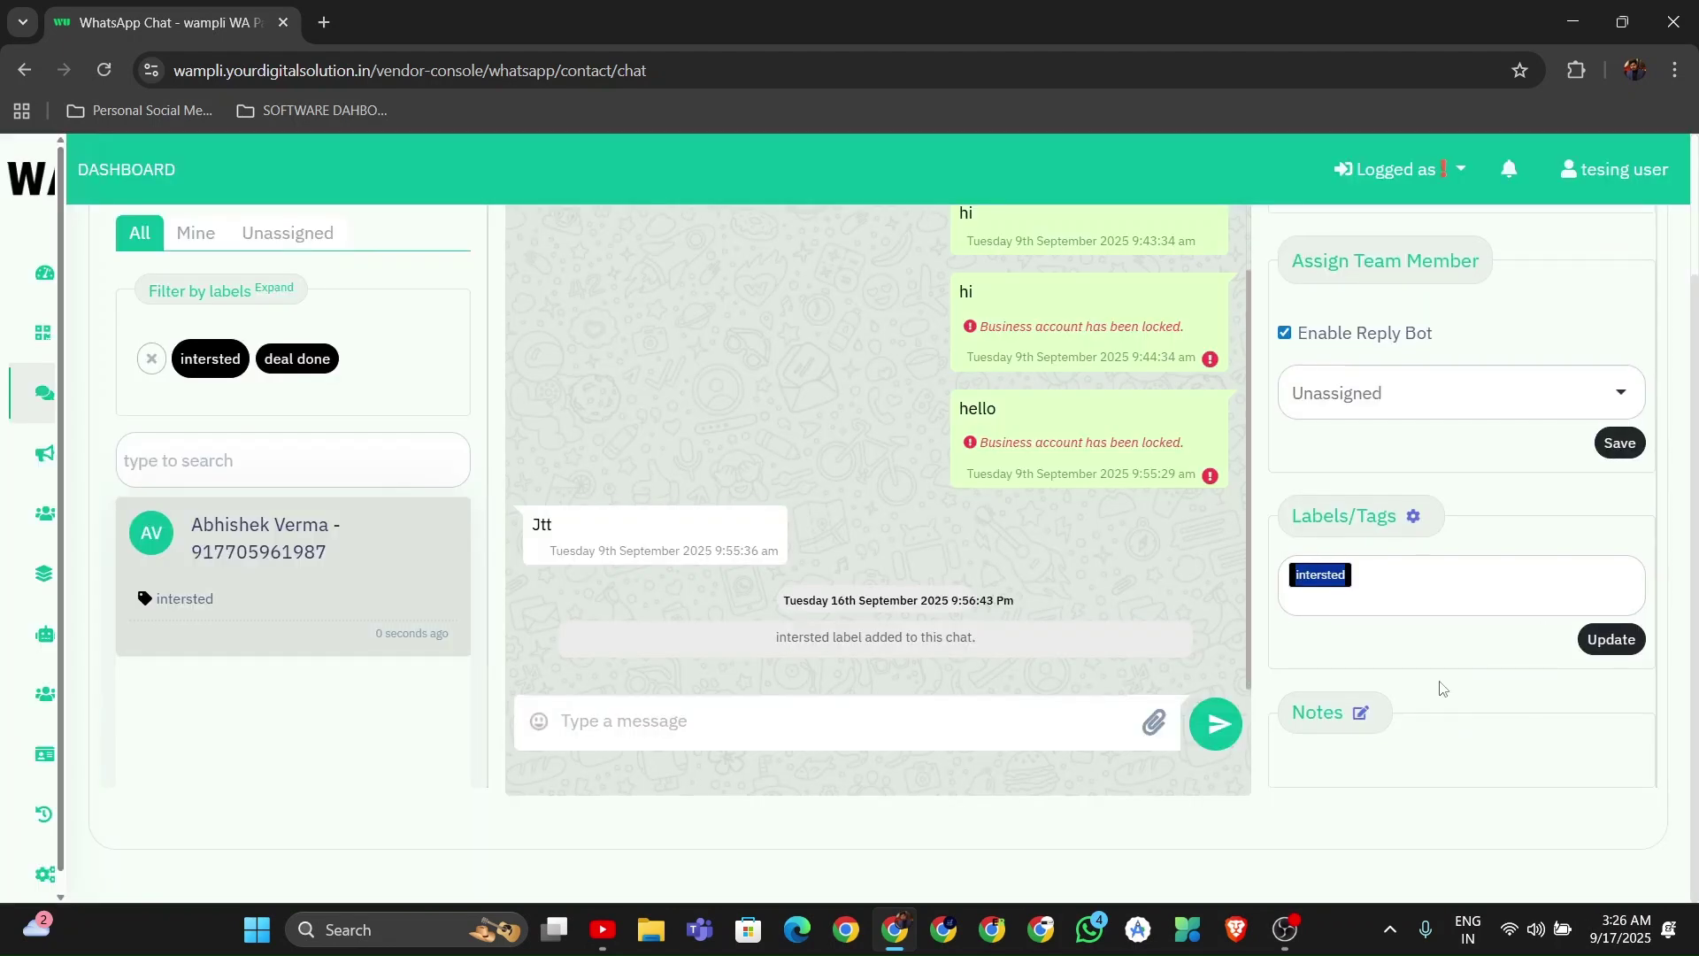
- Open the chat's notes for editing and view the note area
click(1364, 710)
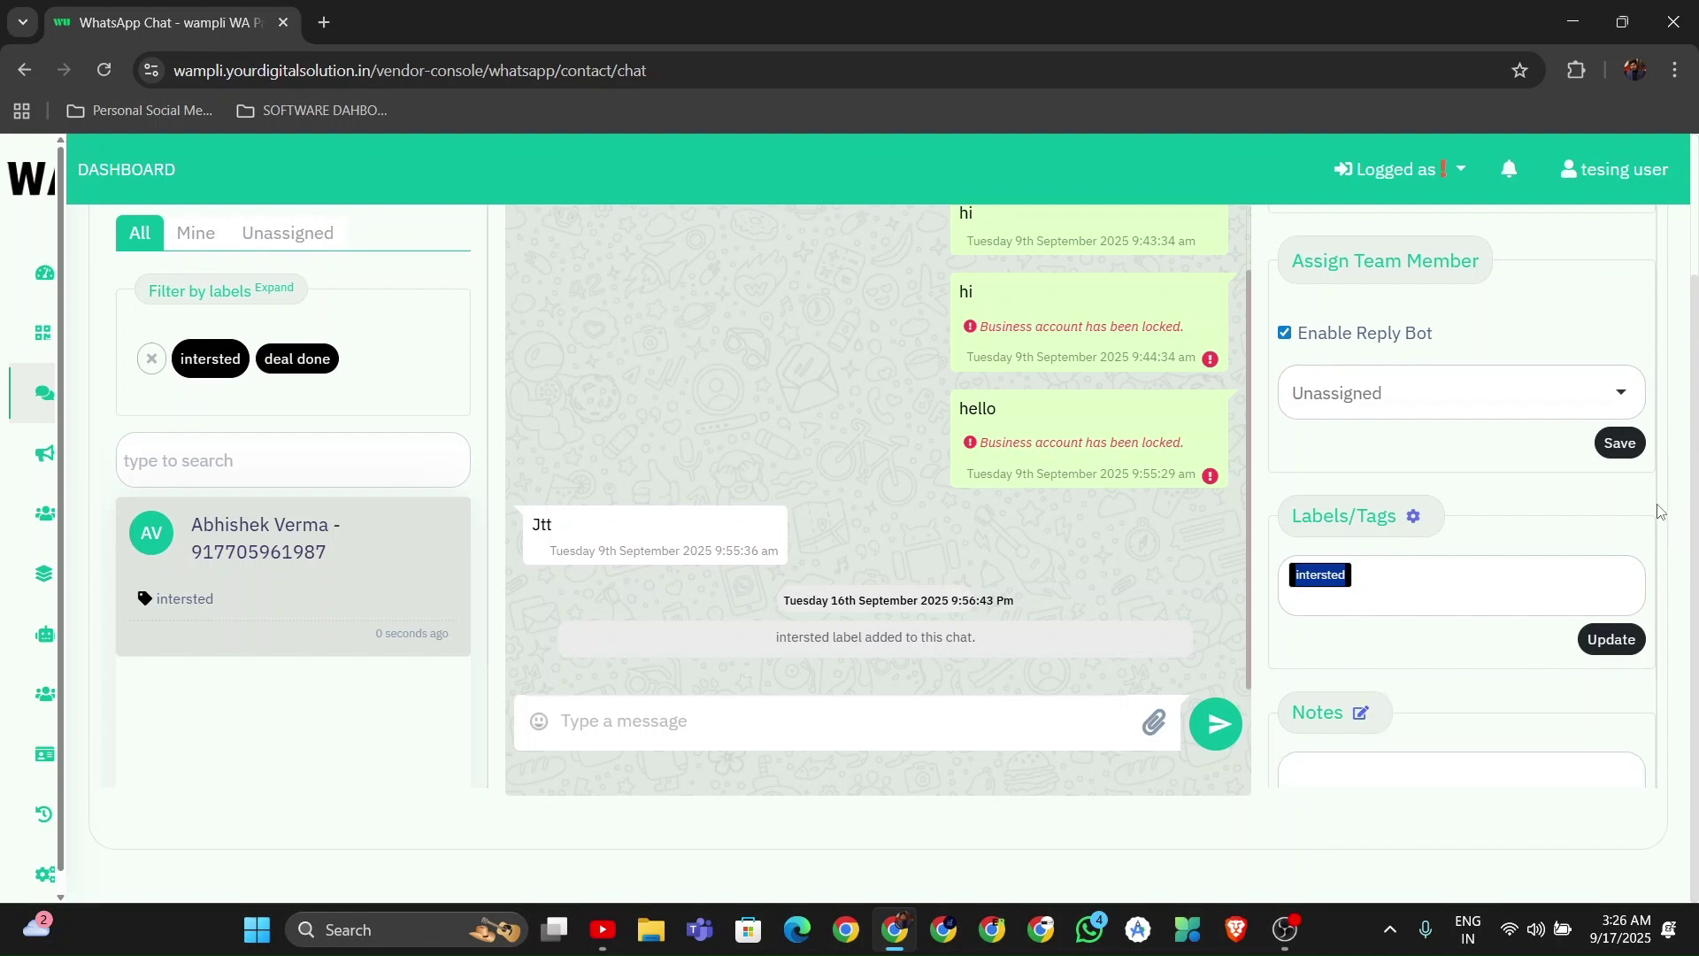
scroll(1658, 536, down, 2)
click(1490, 647)
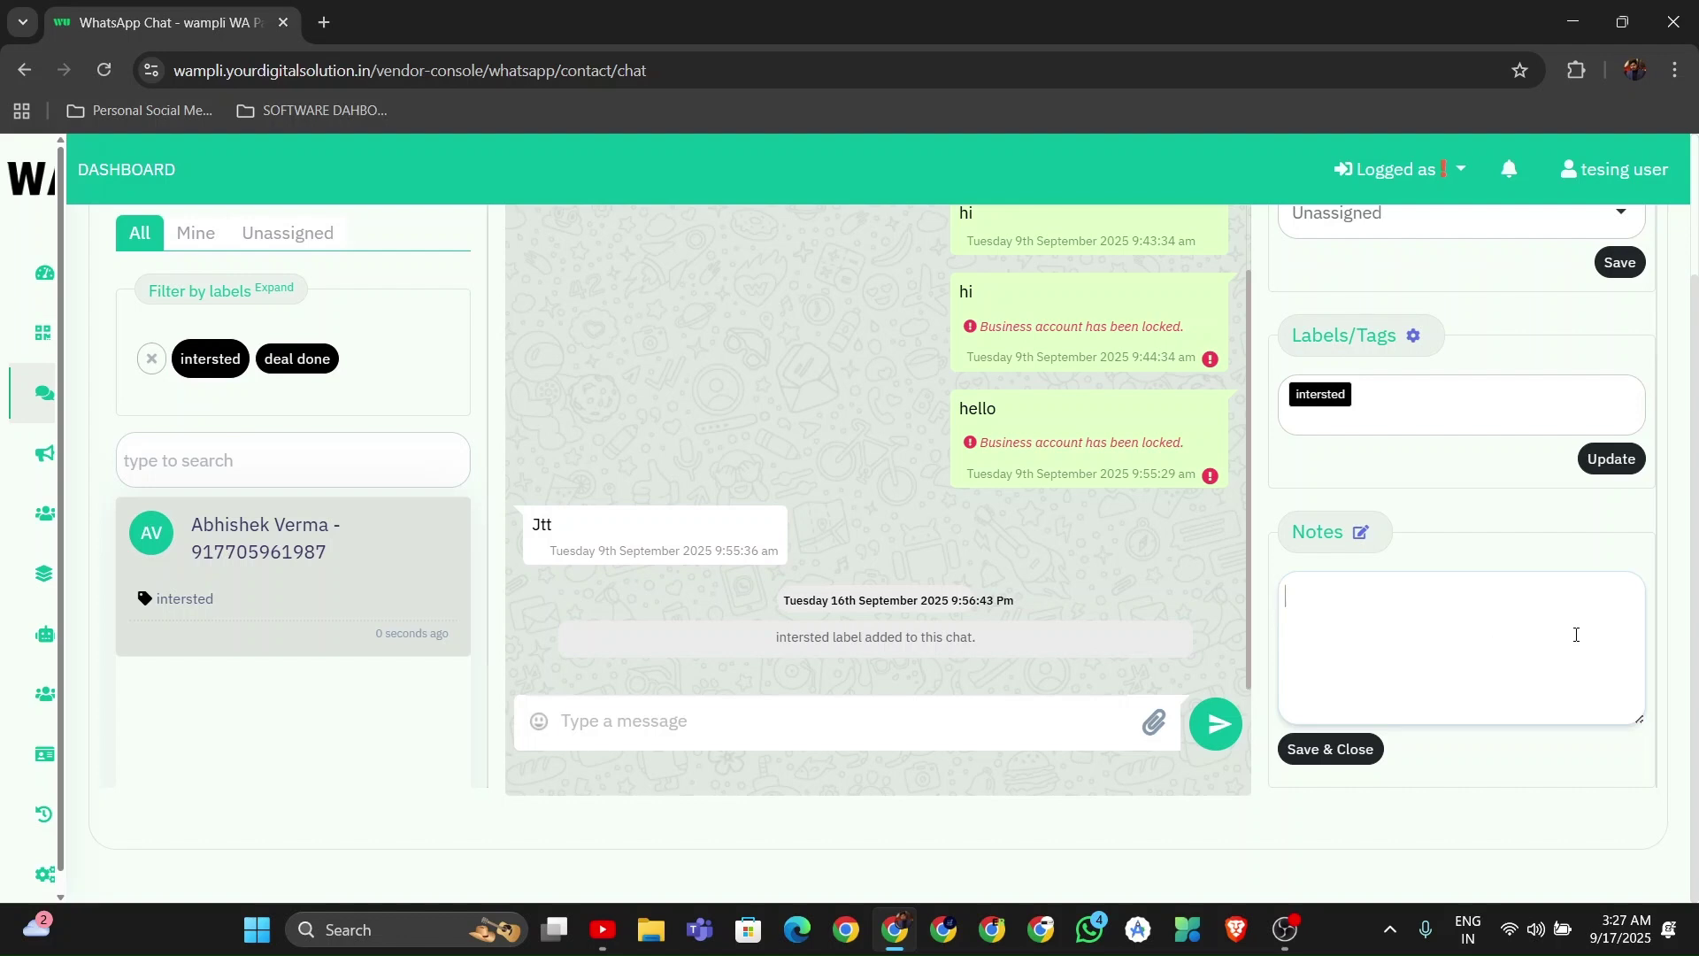
scroll(1697, 619, up, 1)
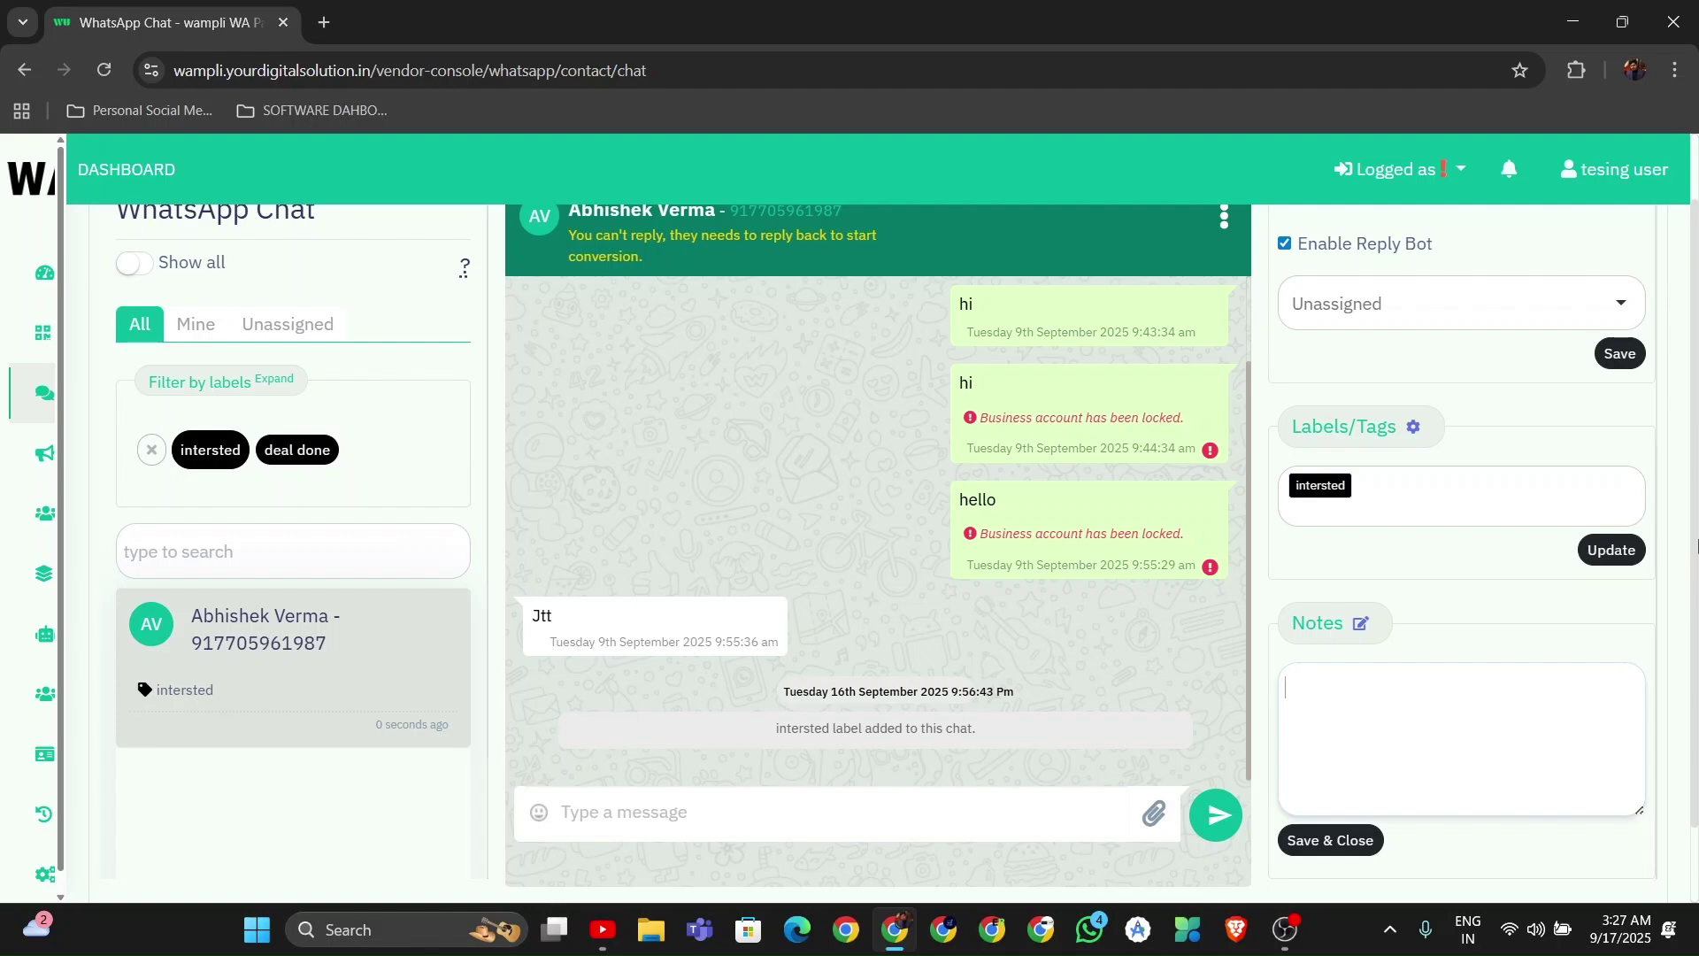
scroll(1696, 543, up, 1)
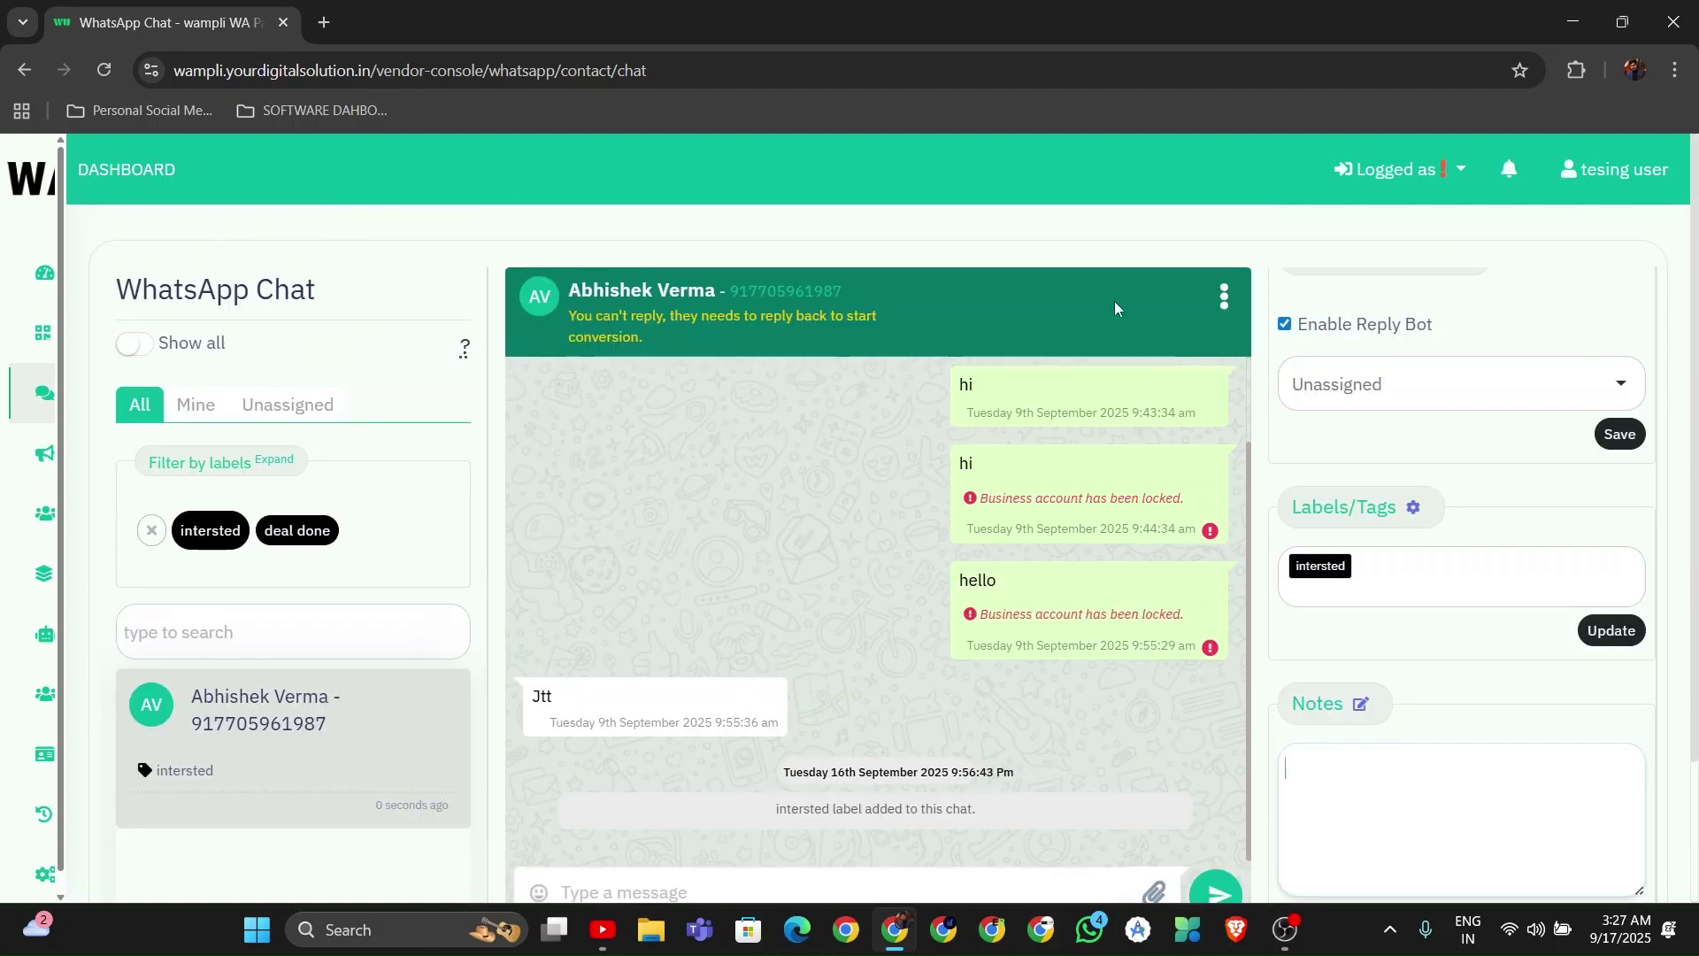
- Start a new campaign using the hello_world (en_US) UTILITY template
click(47, 455)
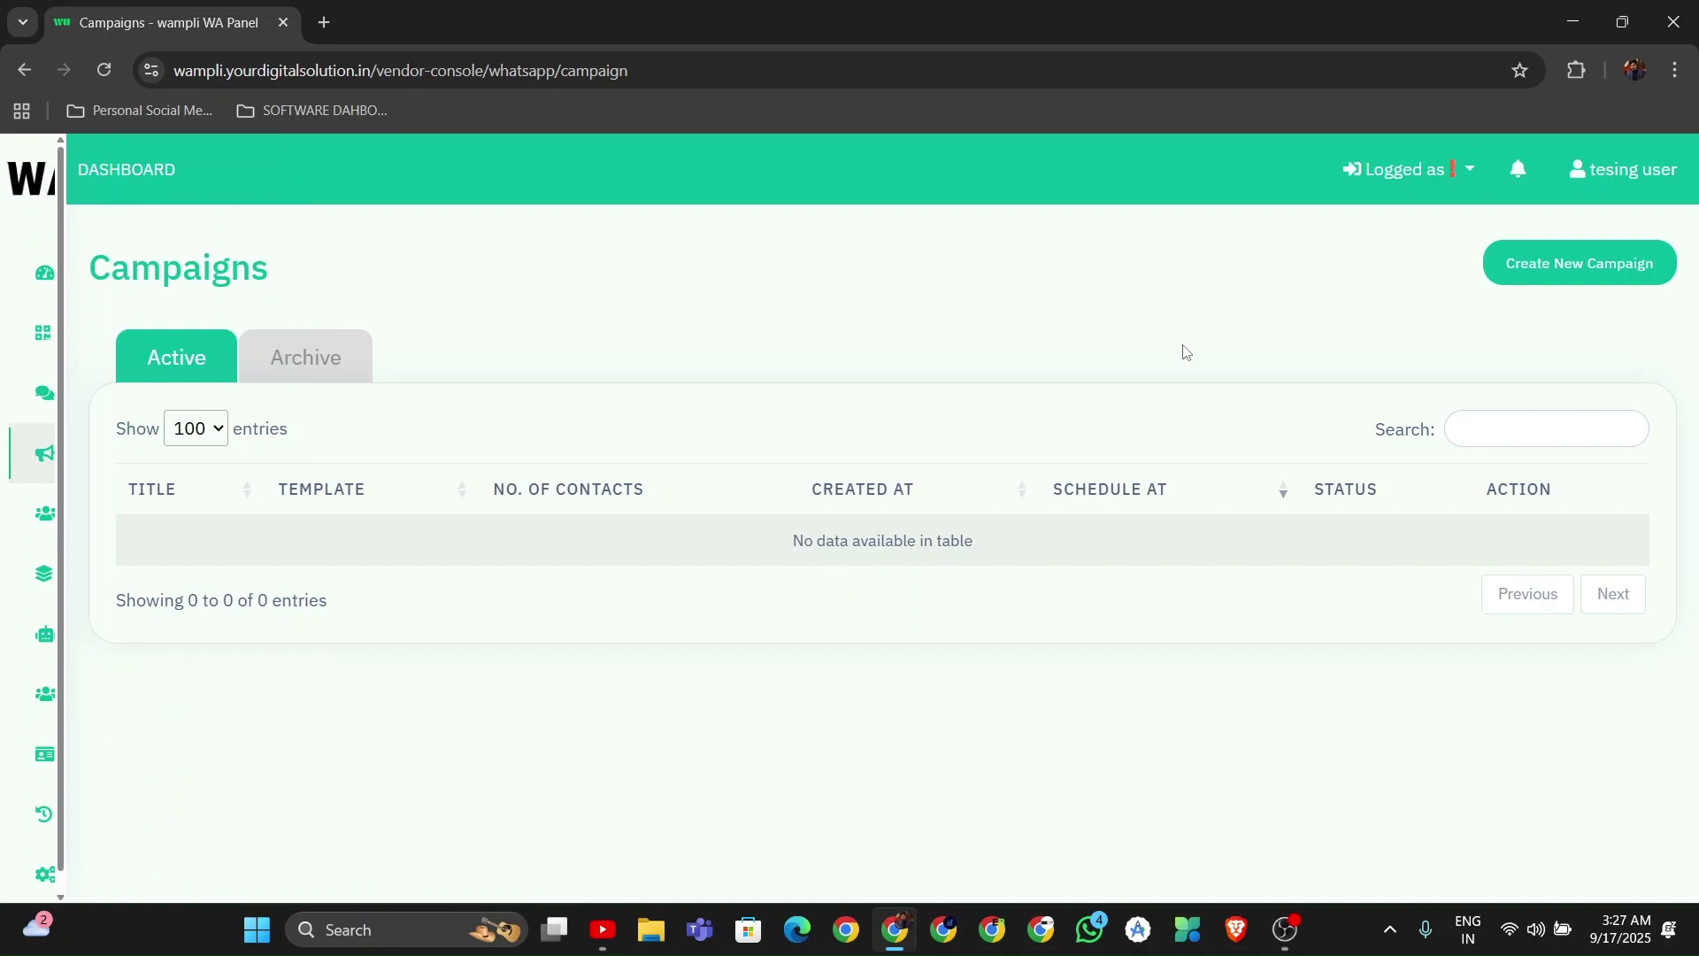
click(1499, 261)
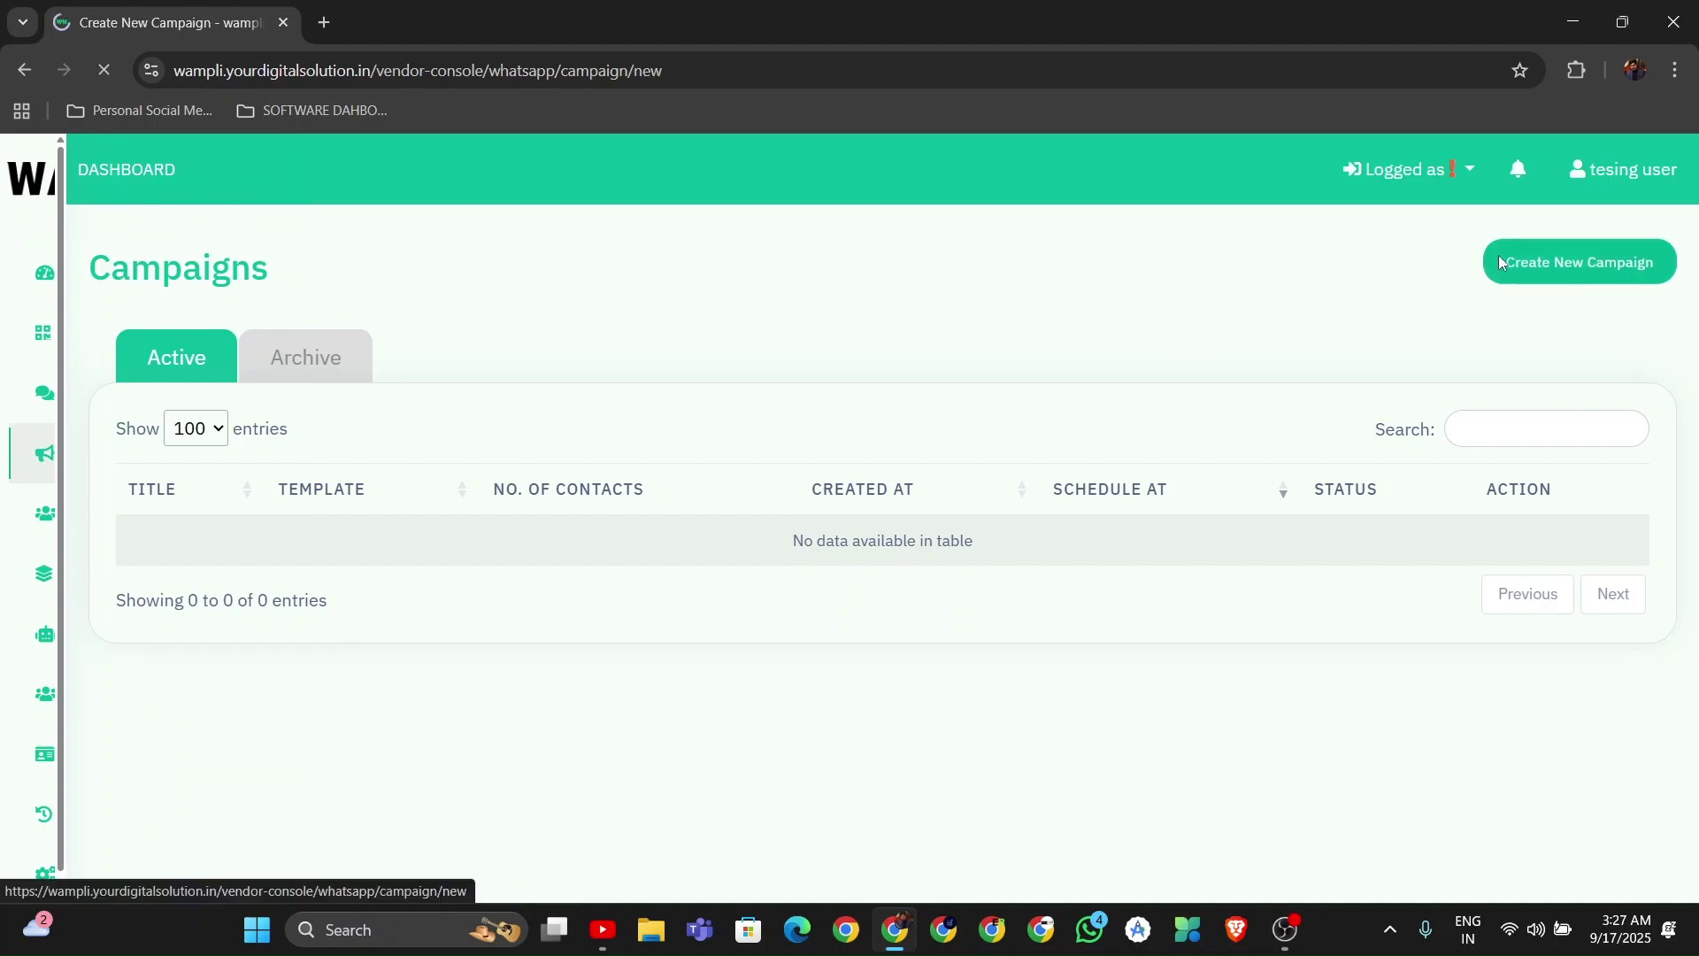
click(563, 595)
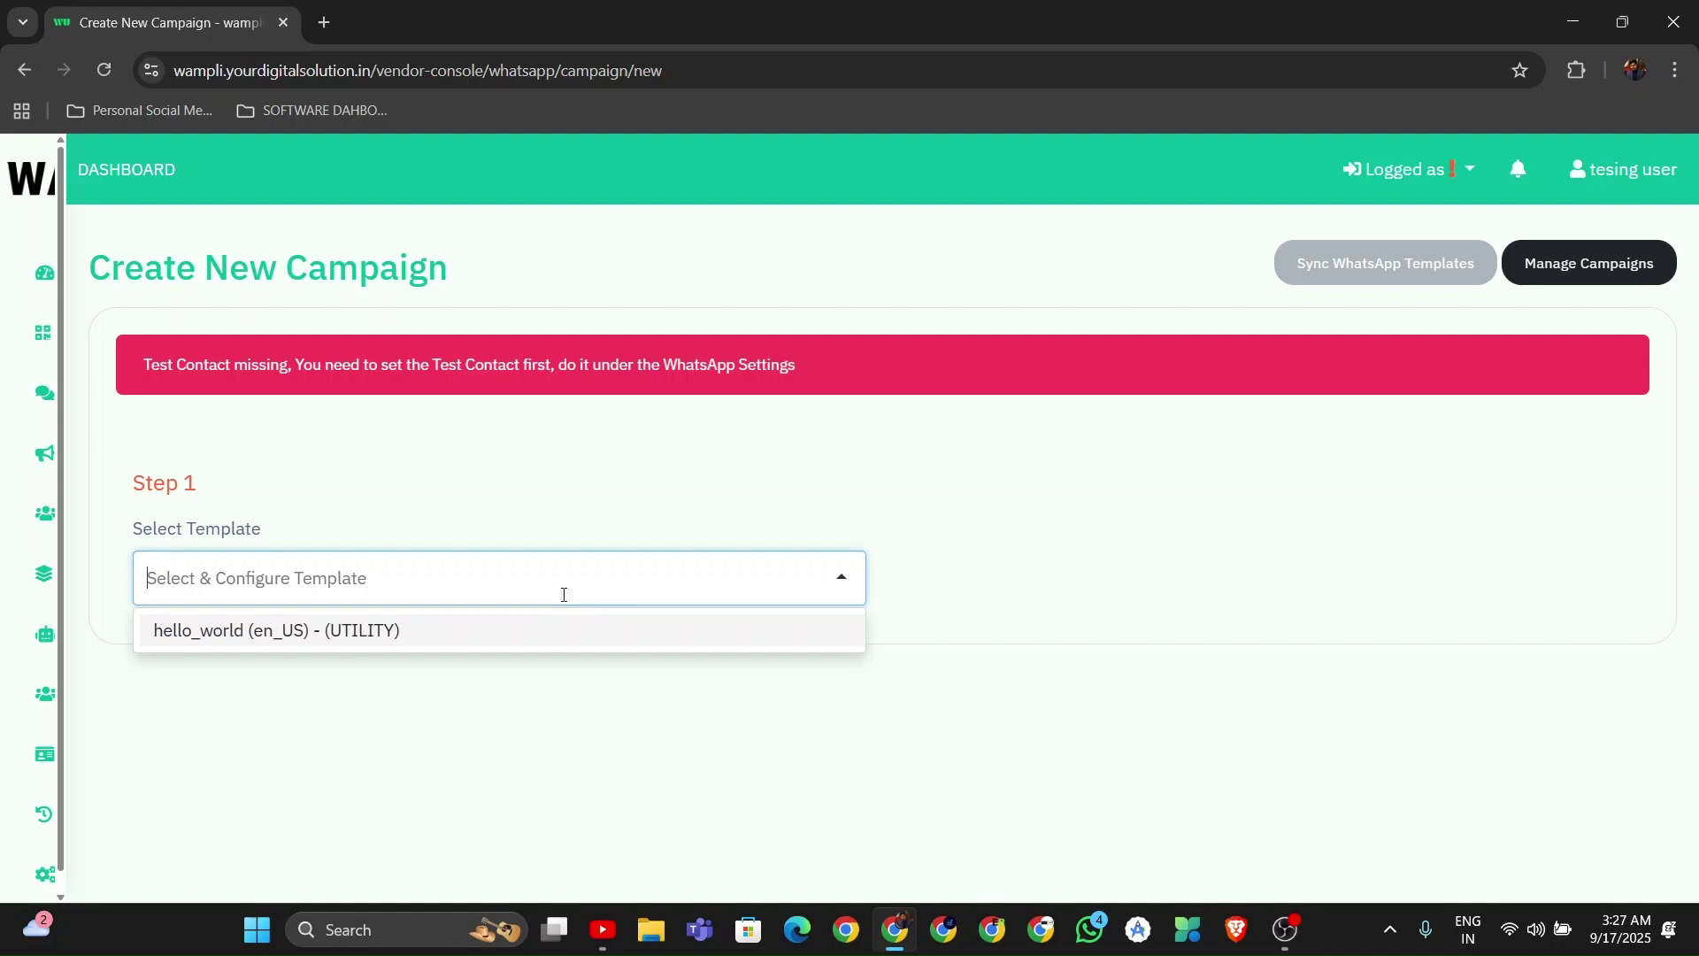
click(447, 647)
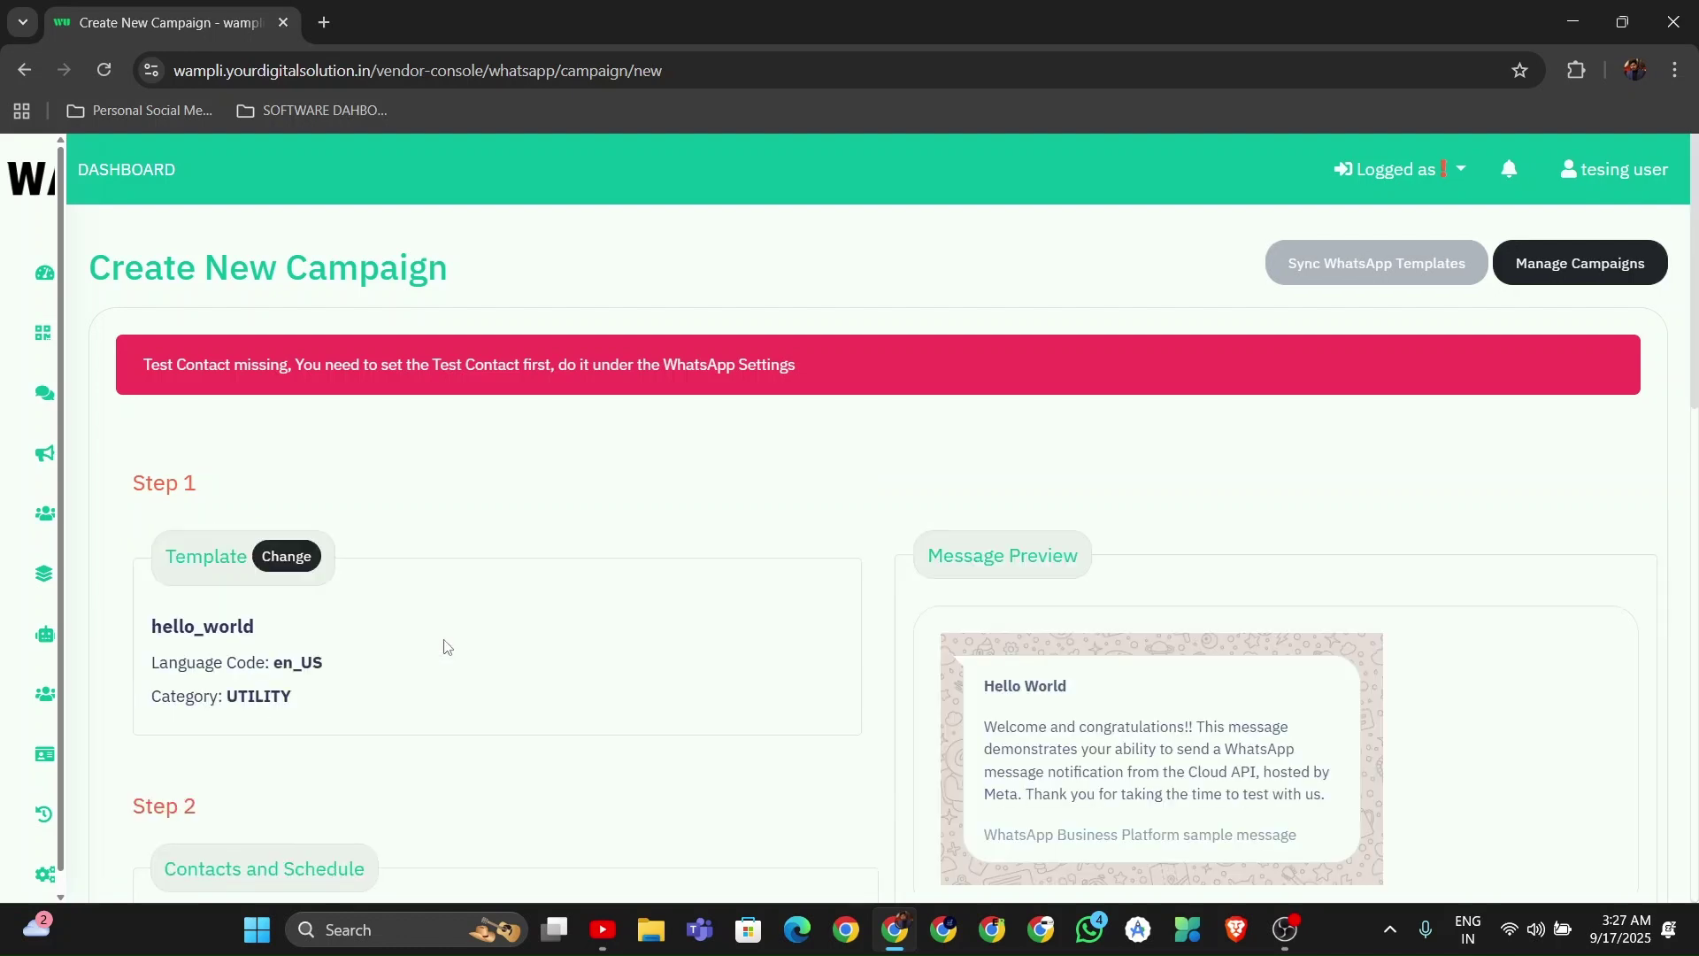
- Examine the new campaign's message preview, title field and Target Contacts options, including the contact group choices
scroll(1696, 482, down, 2)
drag(1696, 483, 1696, 542)
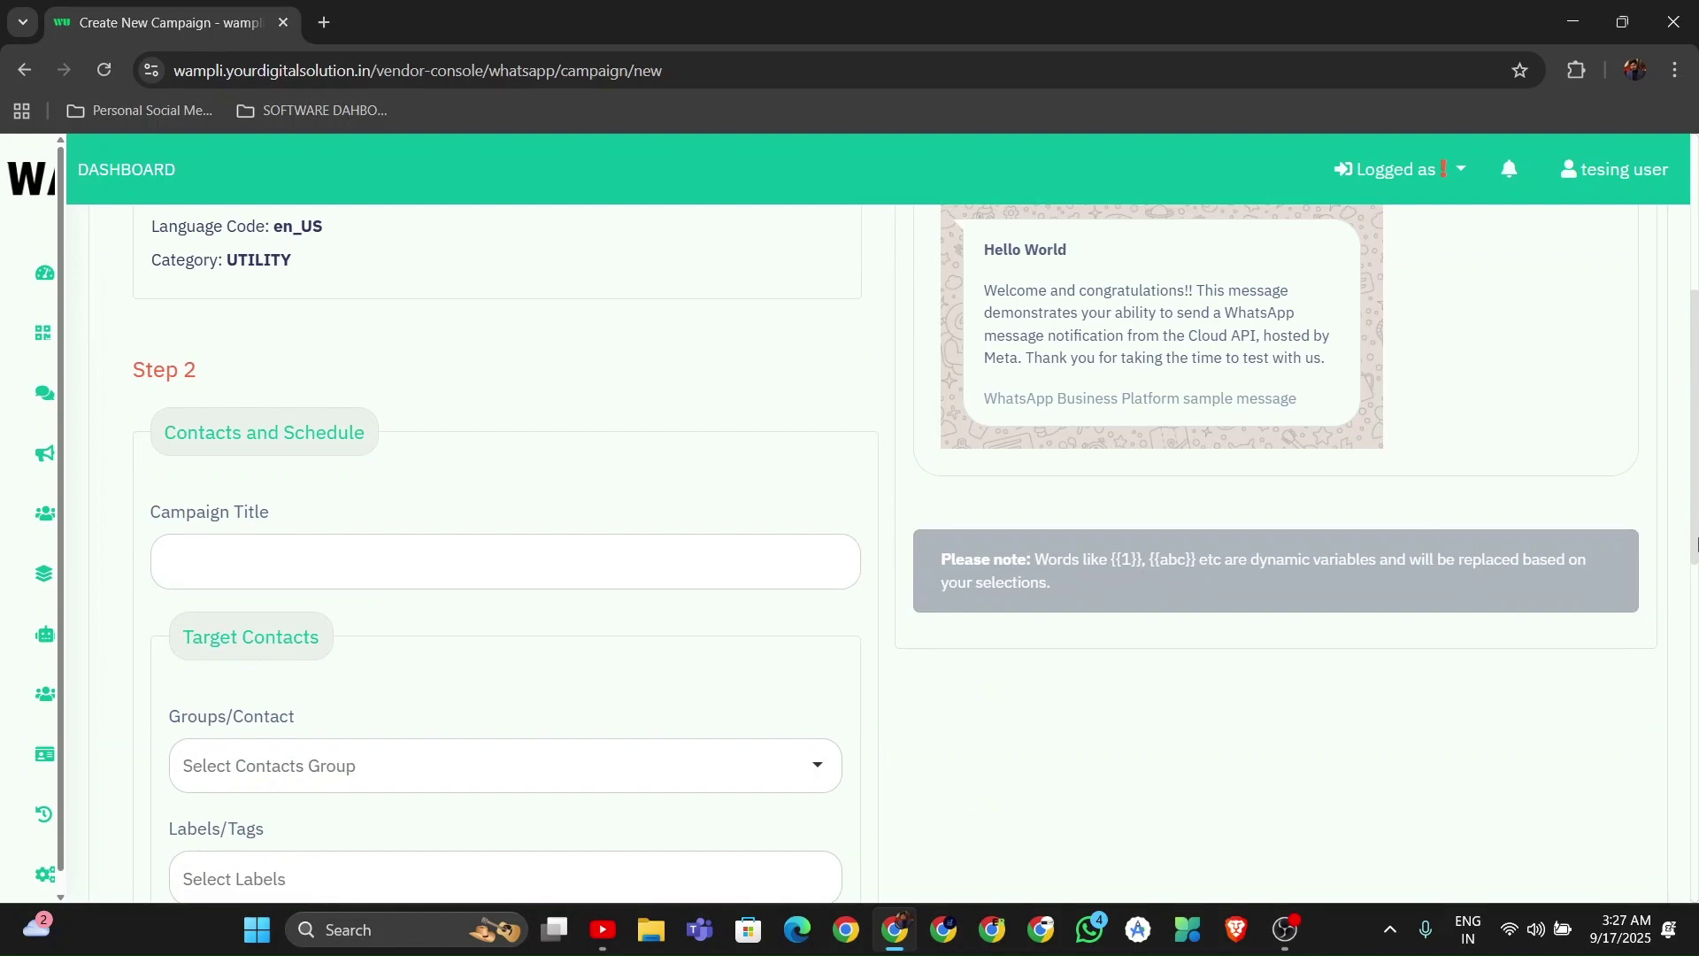
drag(1696, 542, 1697, 429)
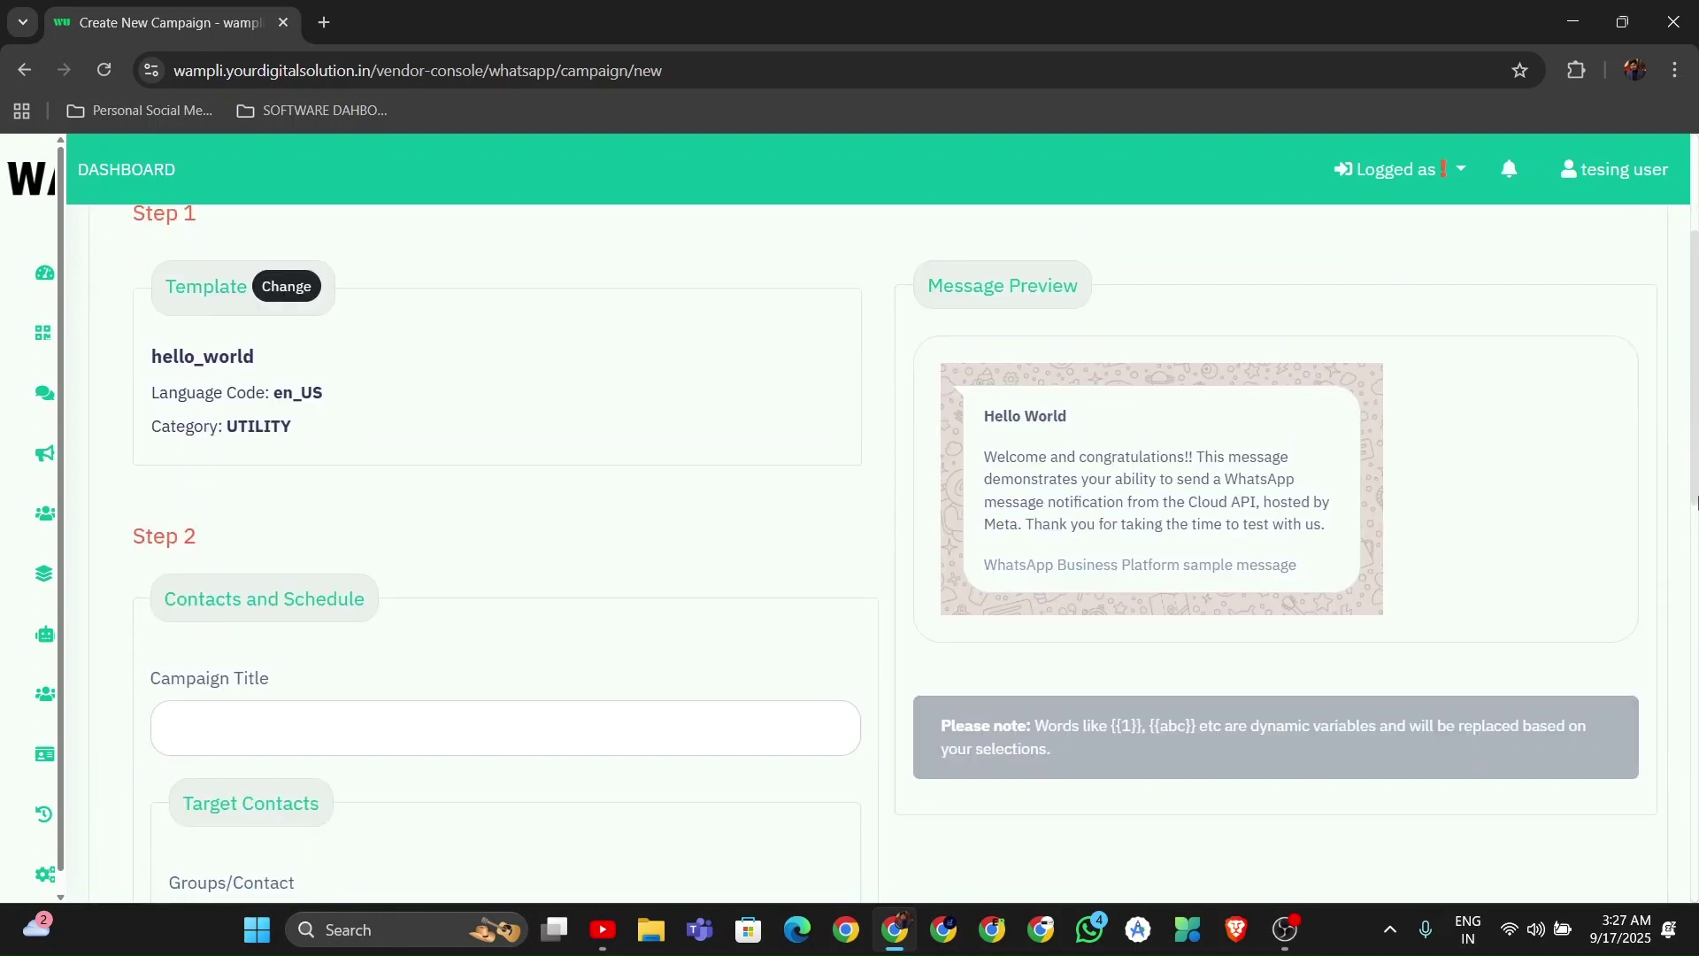
scroll(843, 595, down, 2)
click(620, 574)
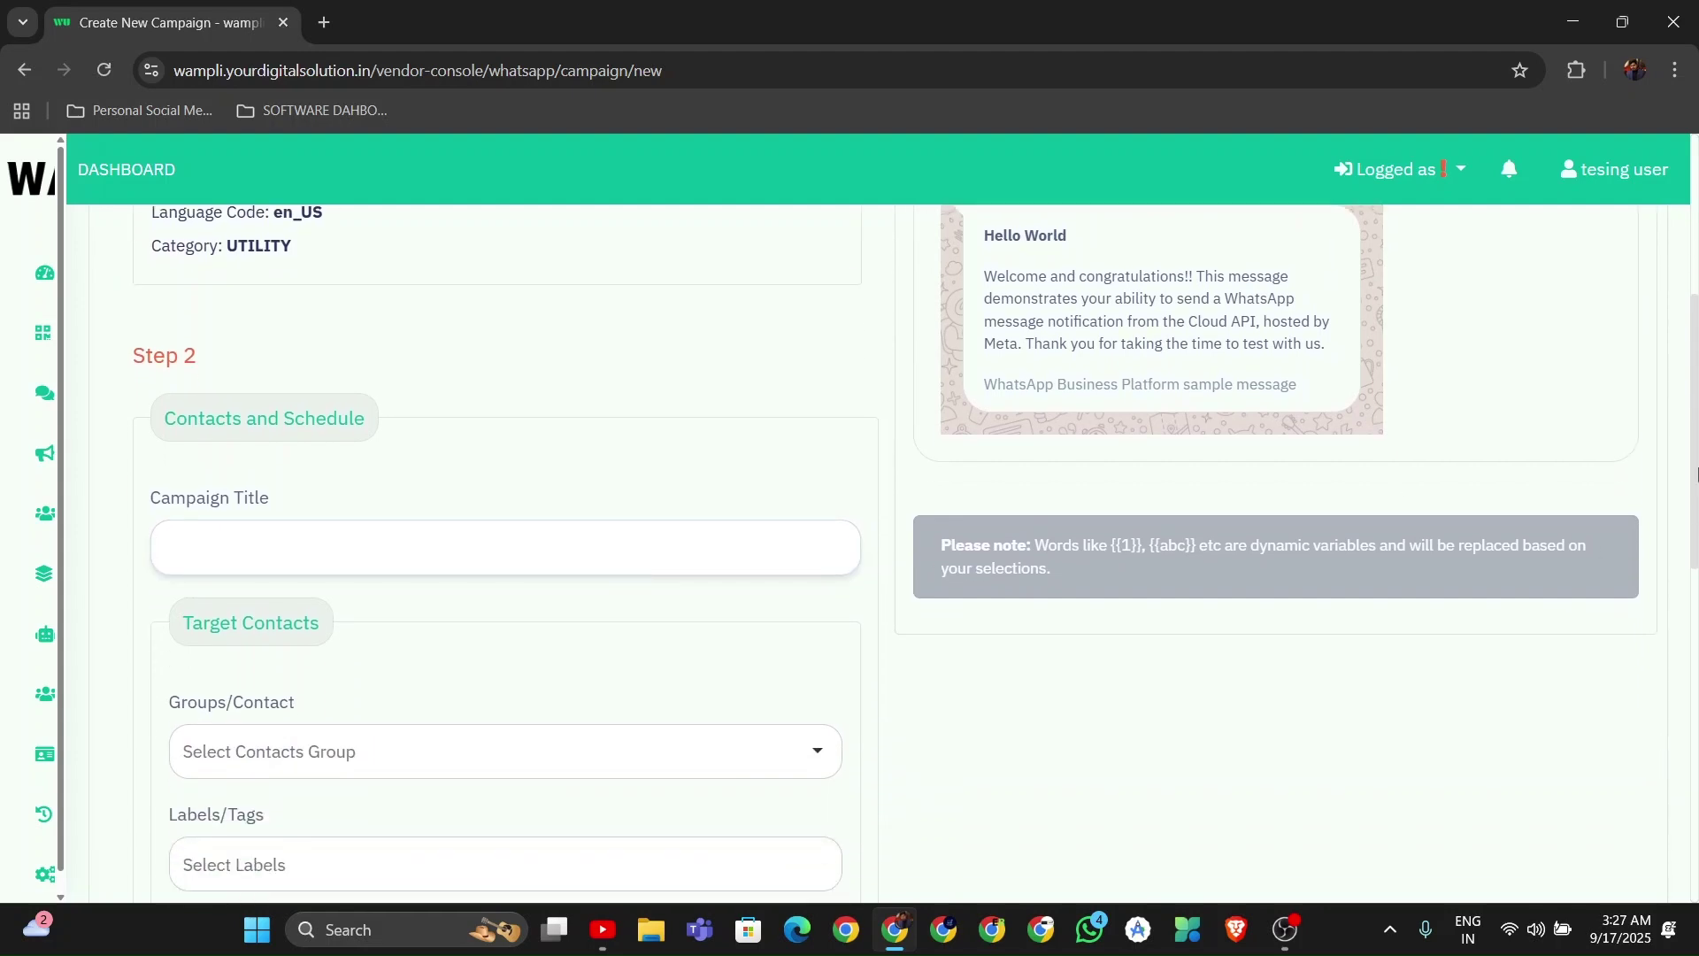
scroll(1696, 474, down, 3)
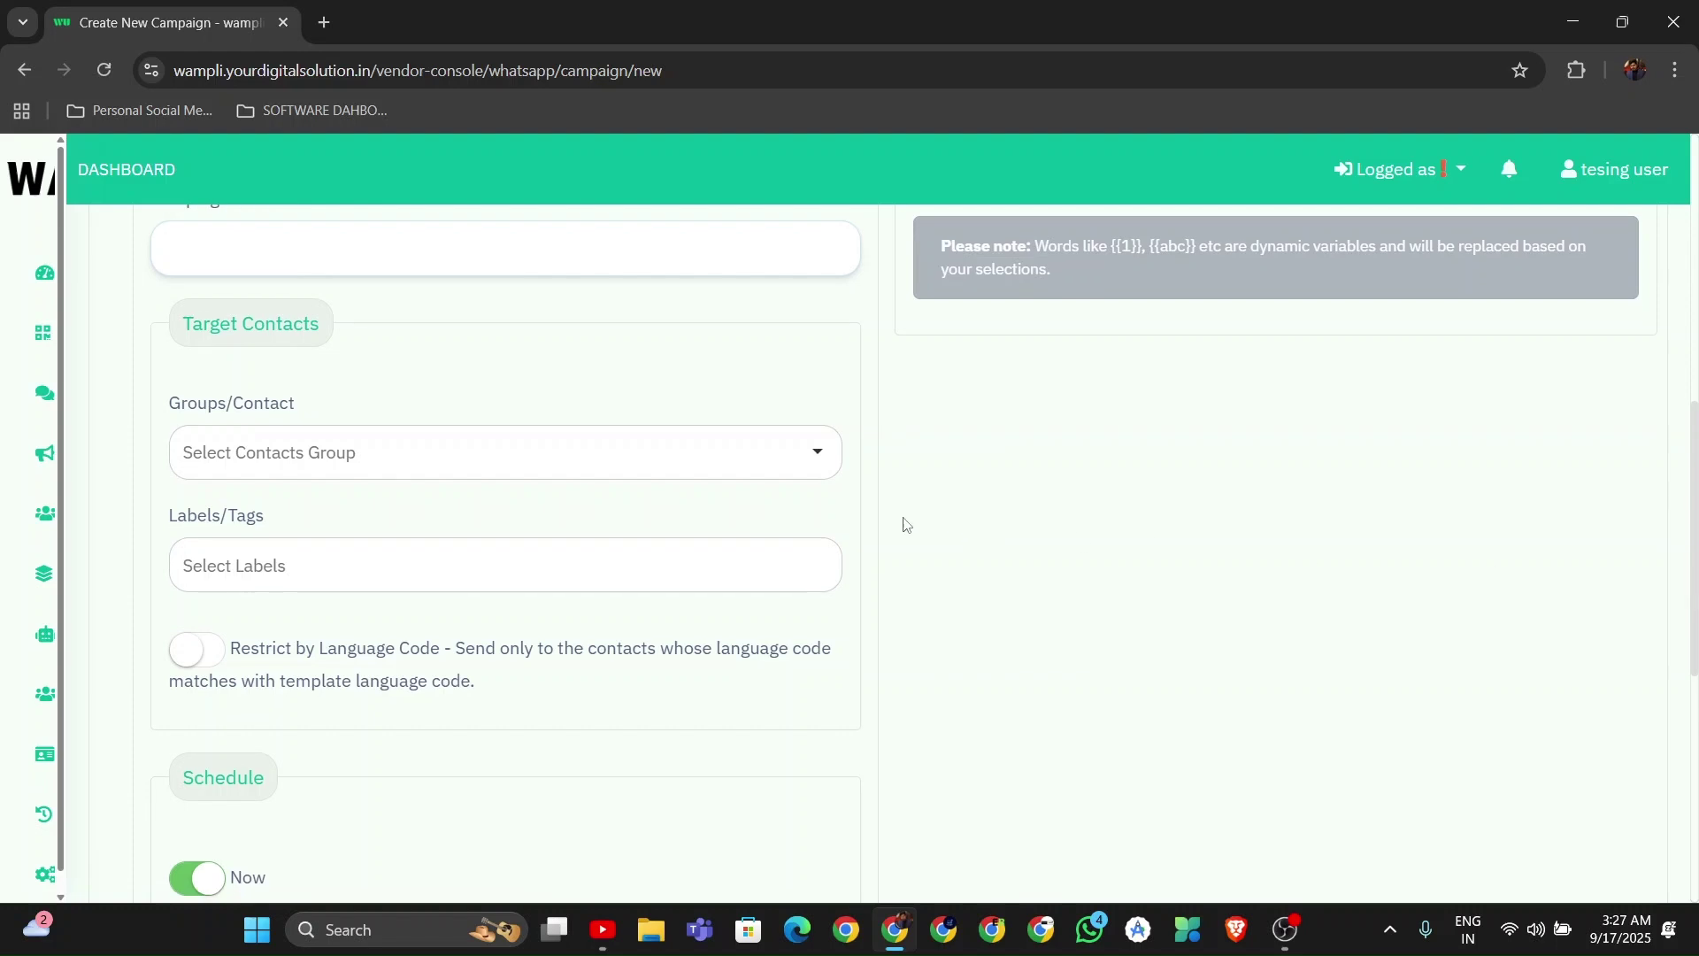
click(600, 453)
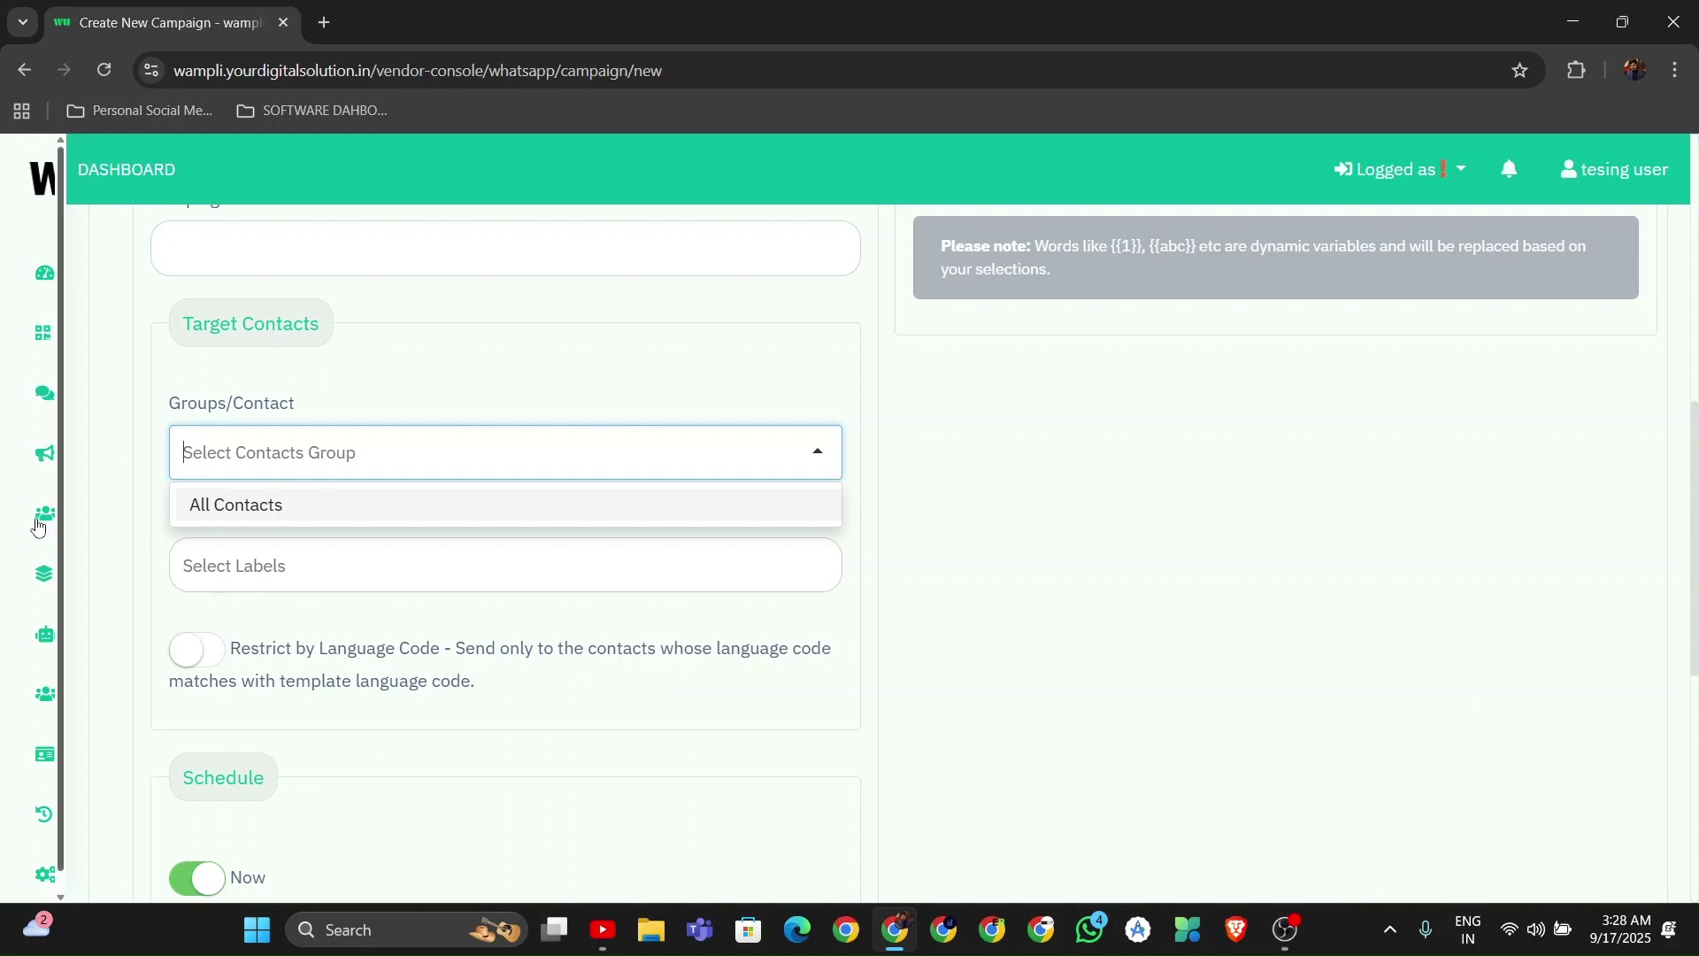
click(135, 581)
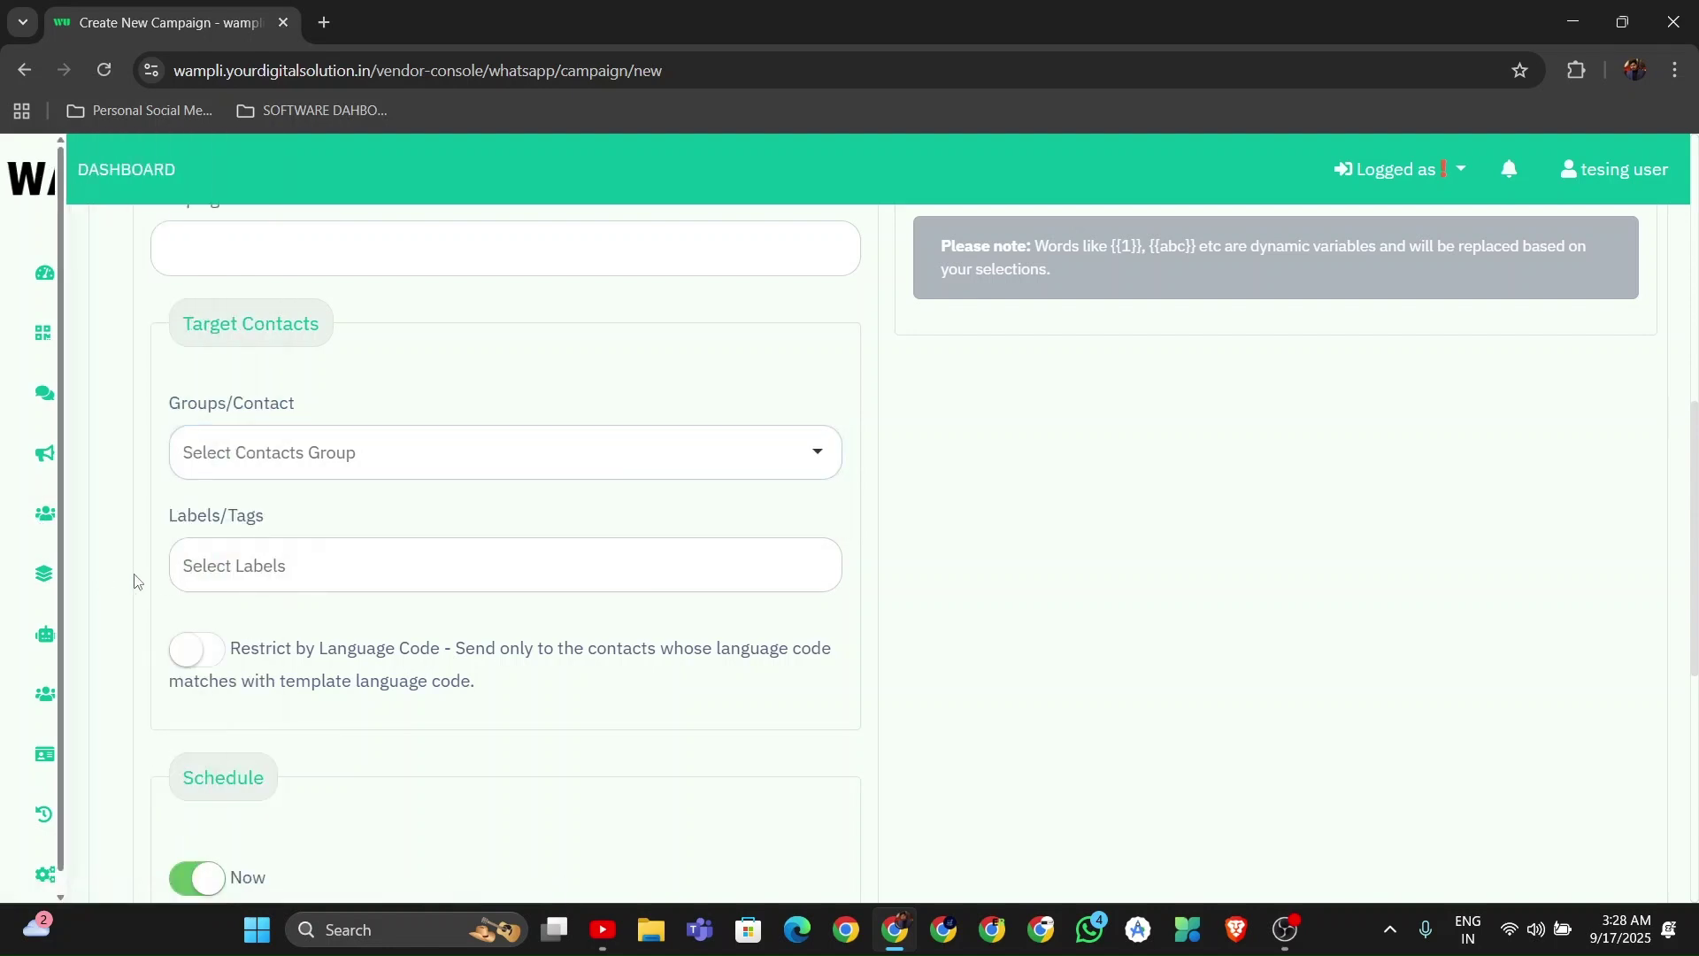
- Target the campaign at contacts labelled "intersted" and set the contact group to All Contacts
click(219, 573)
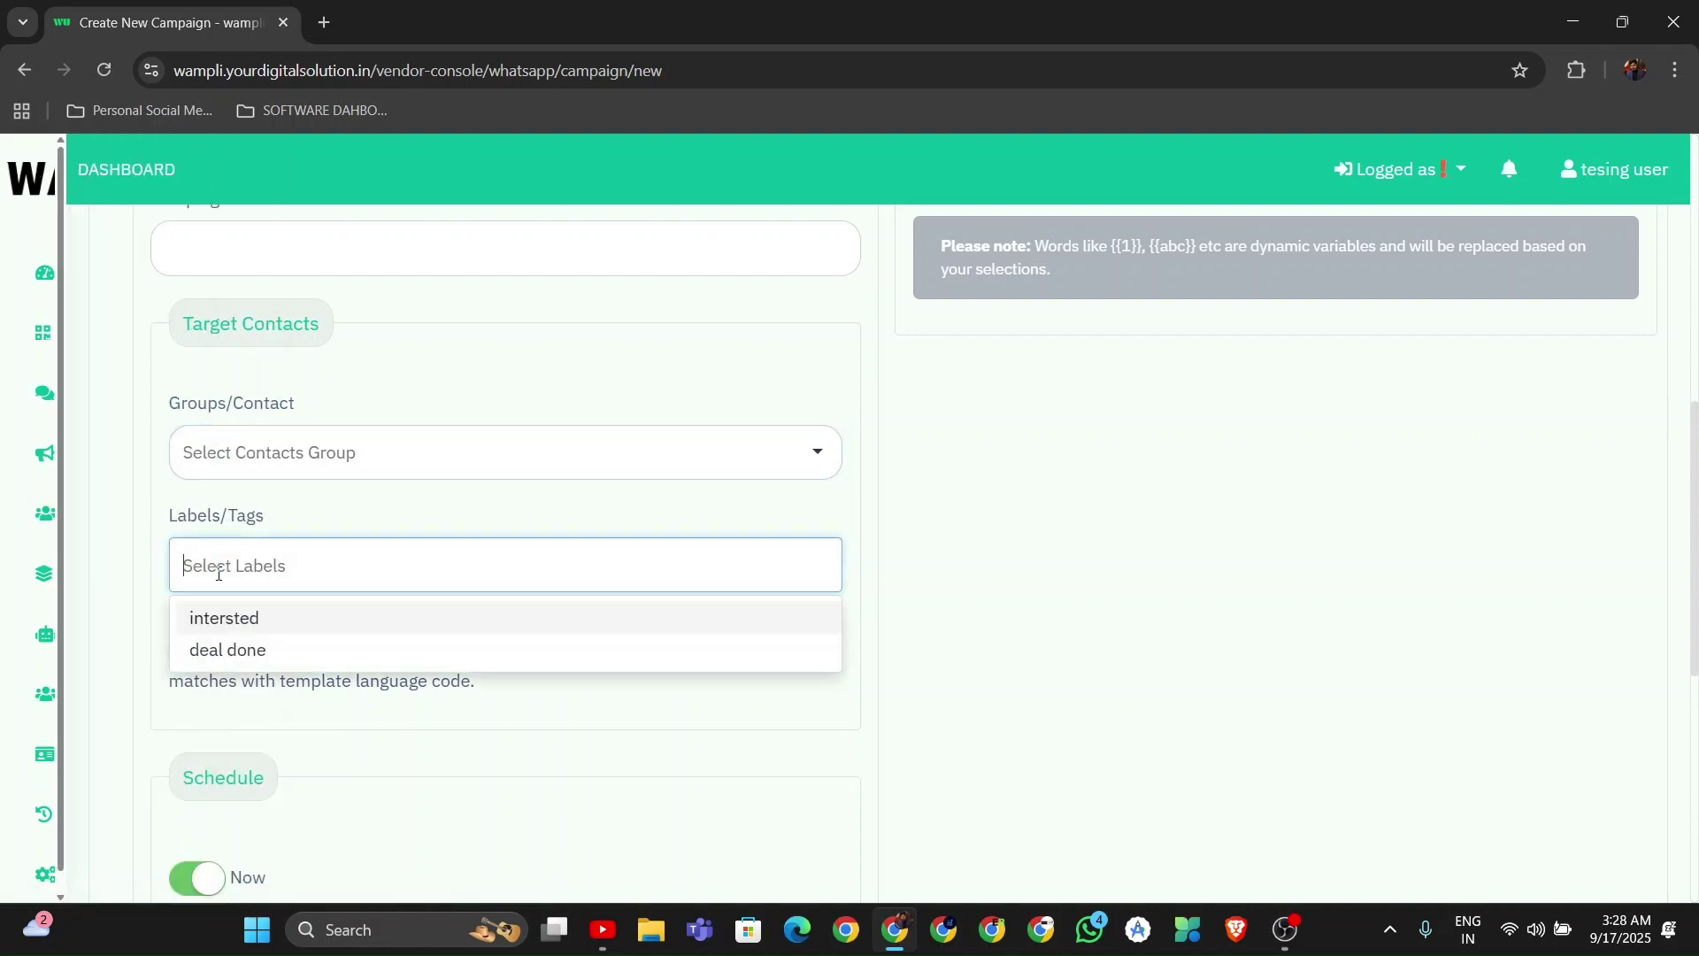
click(229, 618)
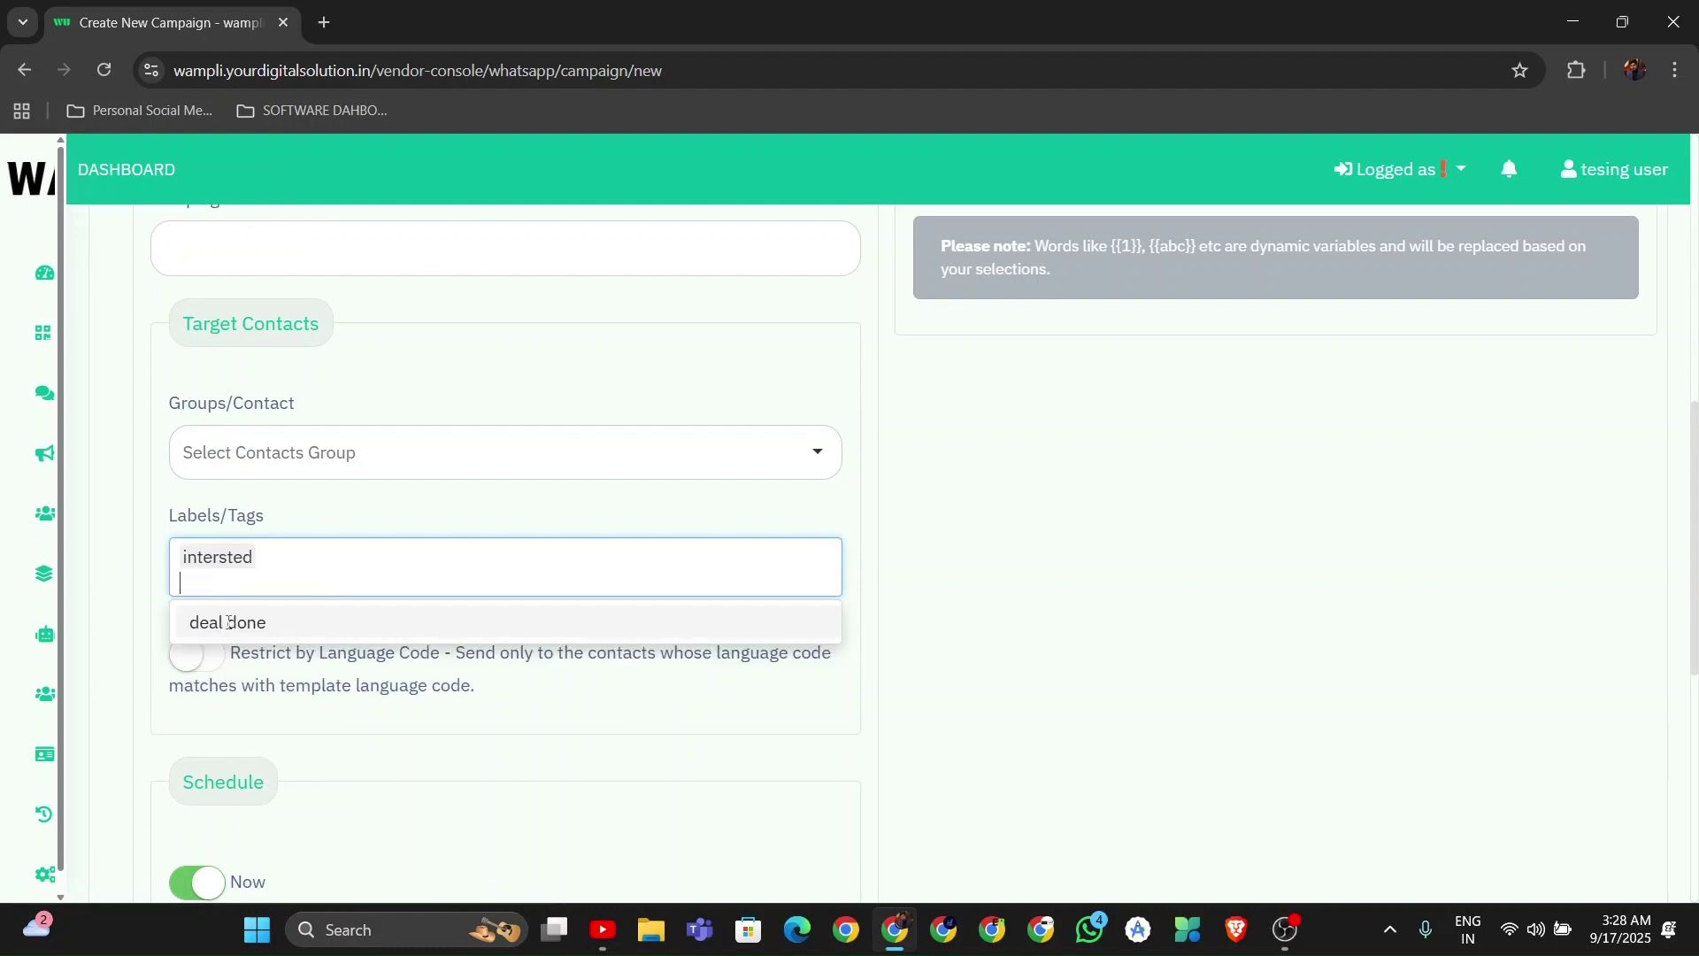
click(137, 598)
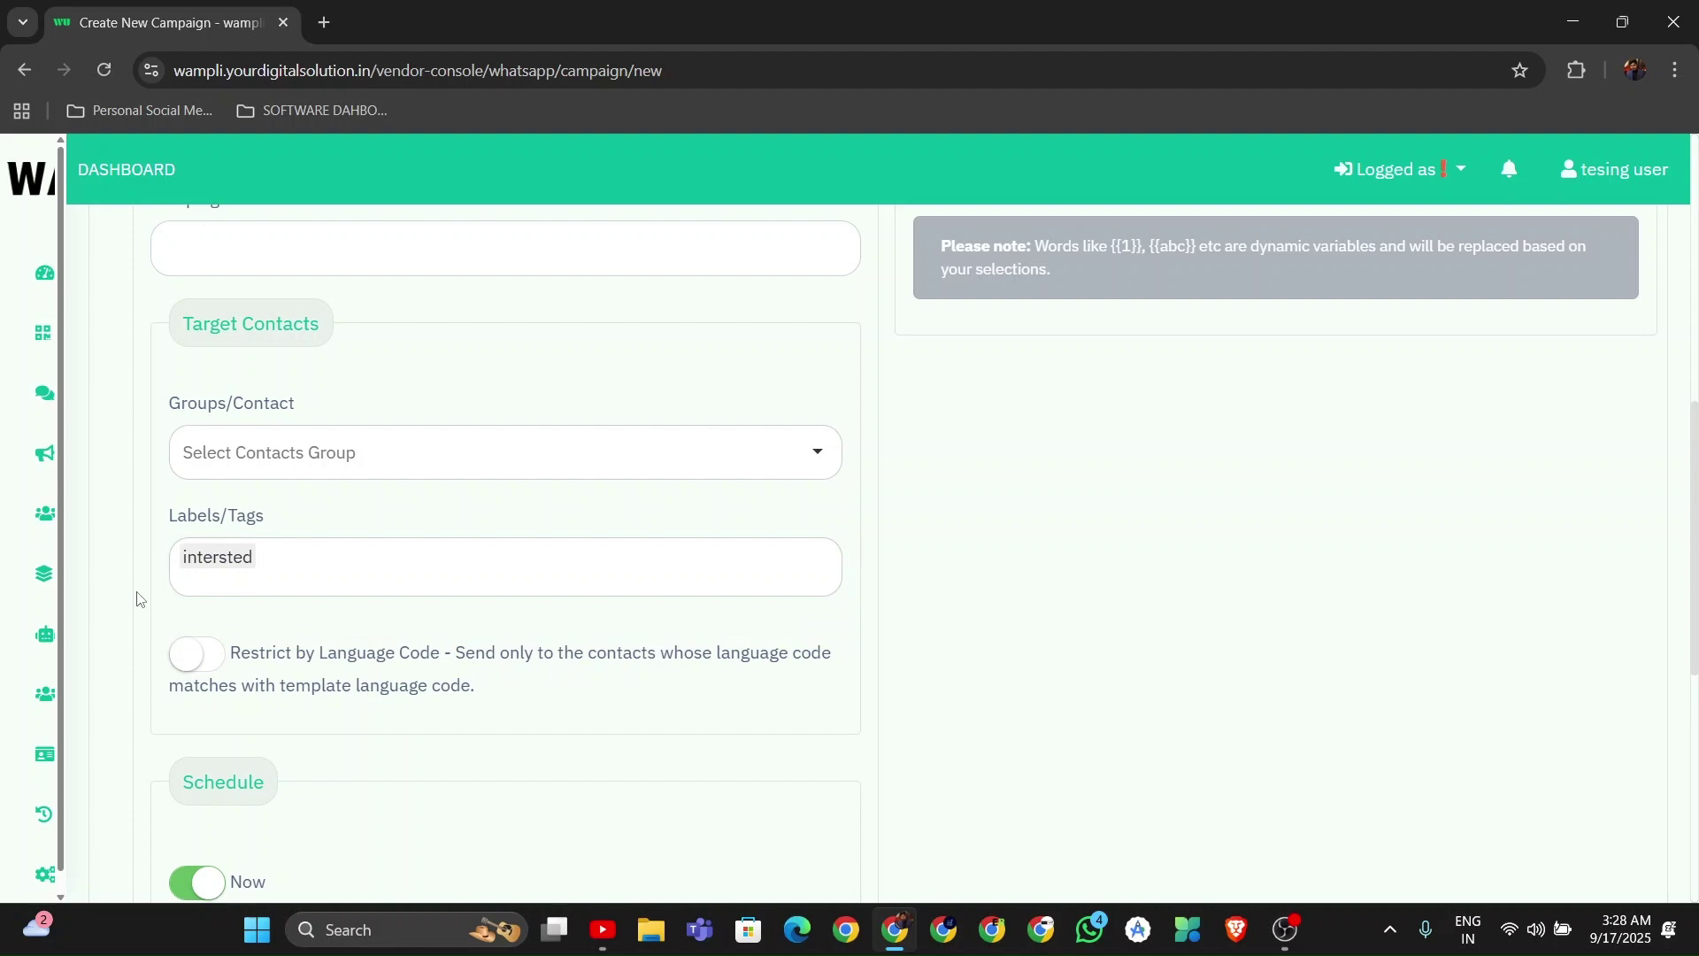
click(281, 467)
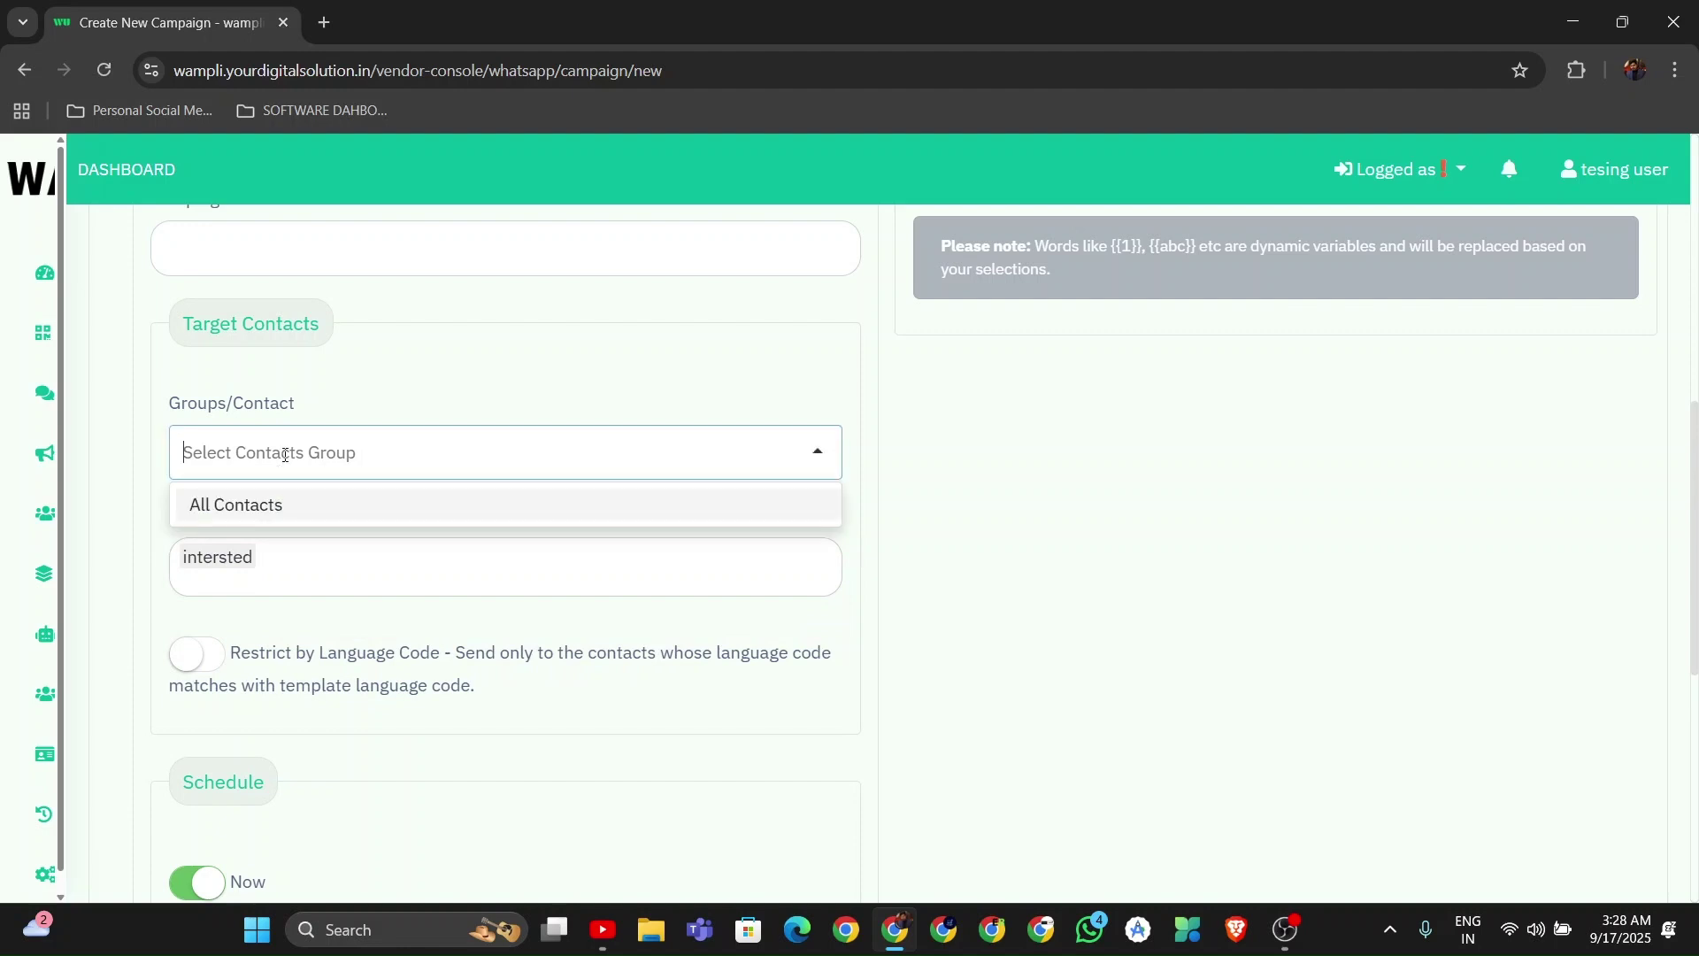
click(274, 503)
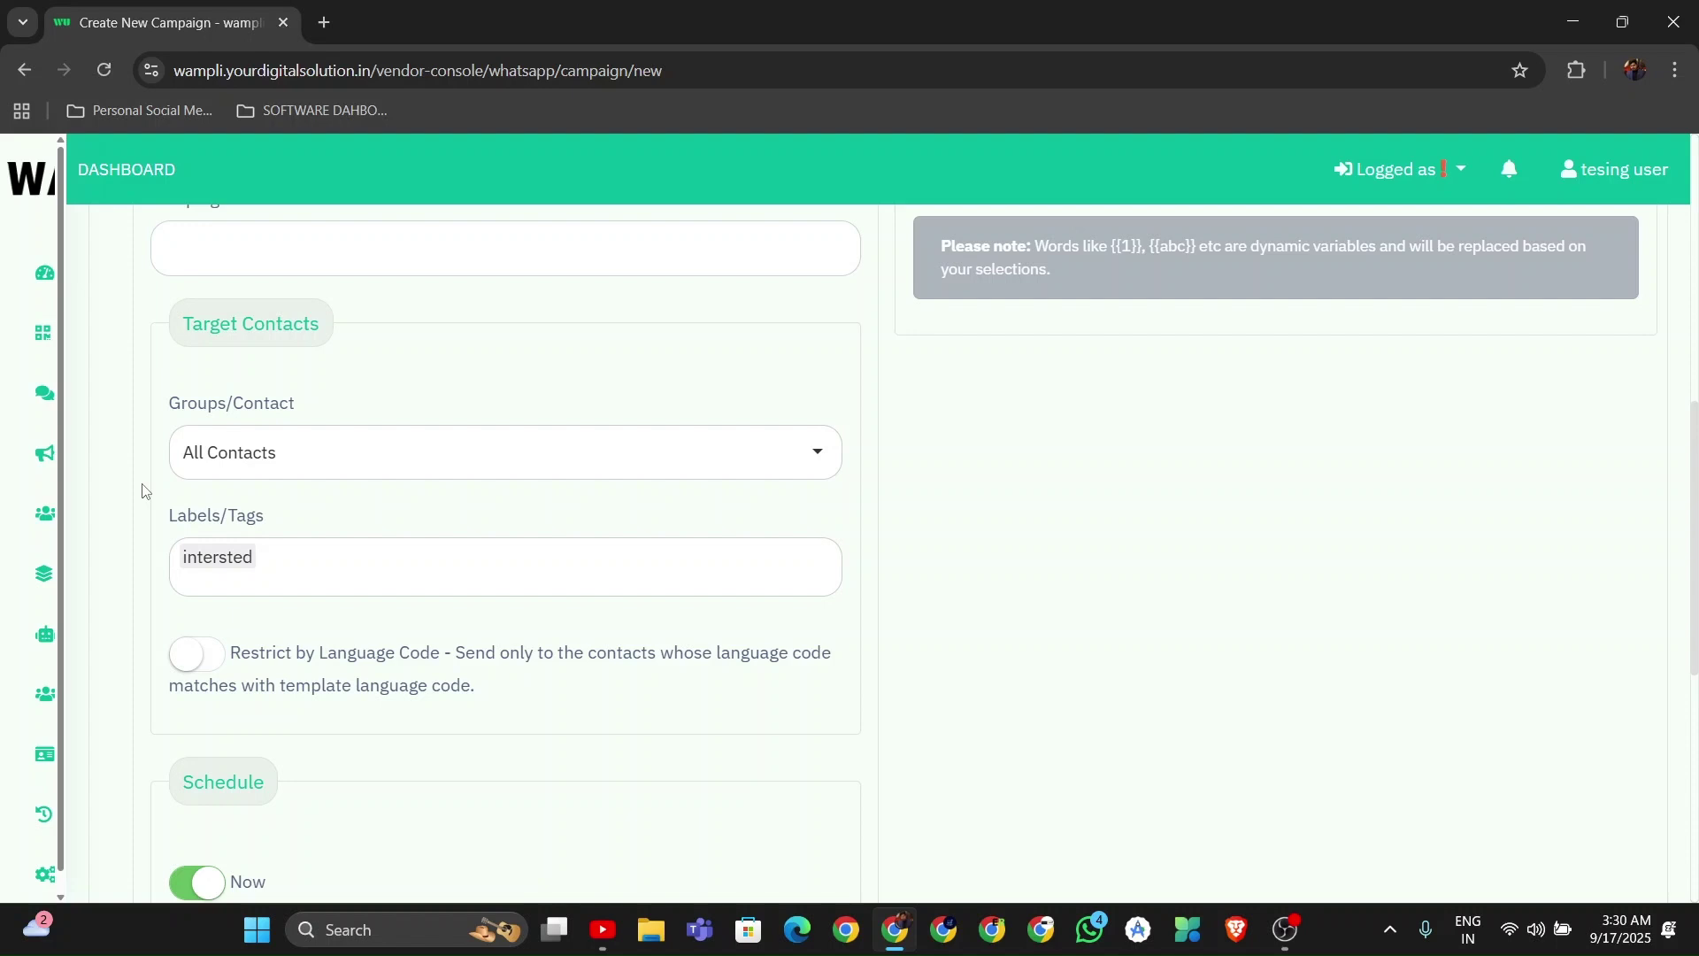
- Review the campaign's Schedule, Expiry and Send using Phone Number settings
mouse_move(1693, 493)
mouse_down()
mouse_move(1695, 625)
mouse_move(1695, 467)
mouse_move(1690, 622)
mouse_move(1684, 493)
mouse_up()
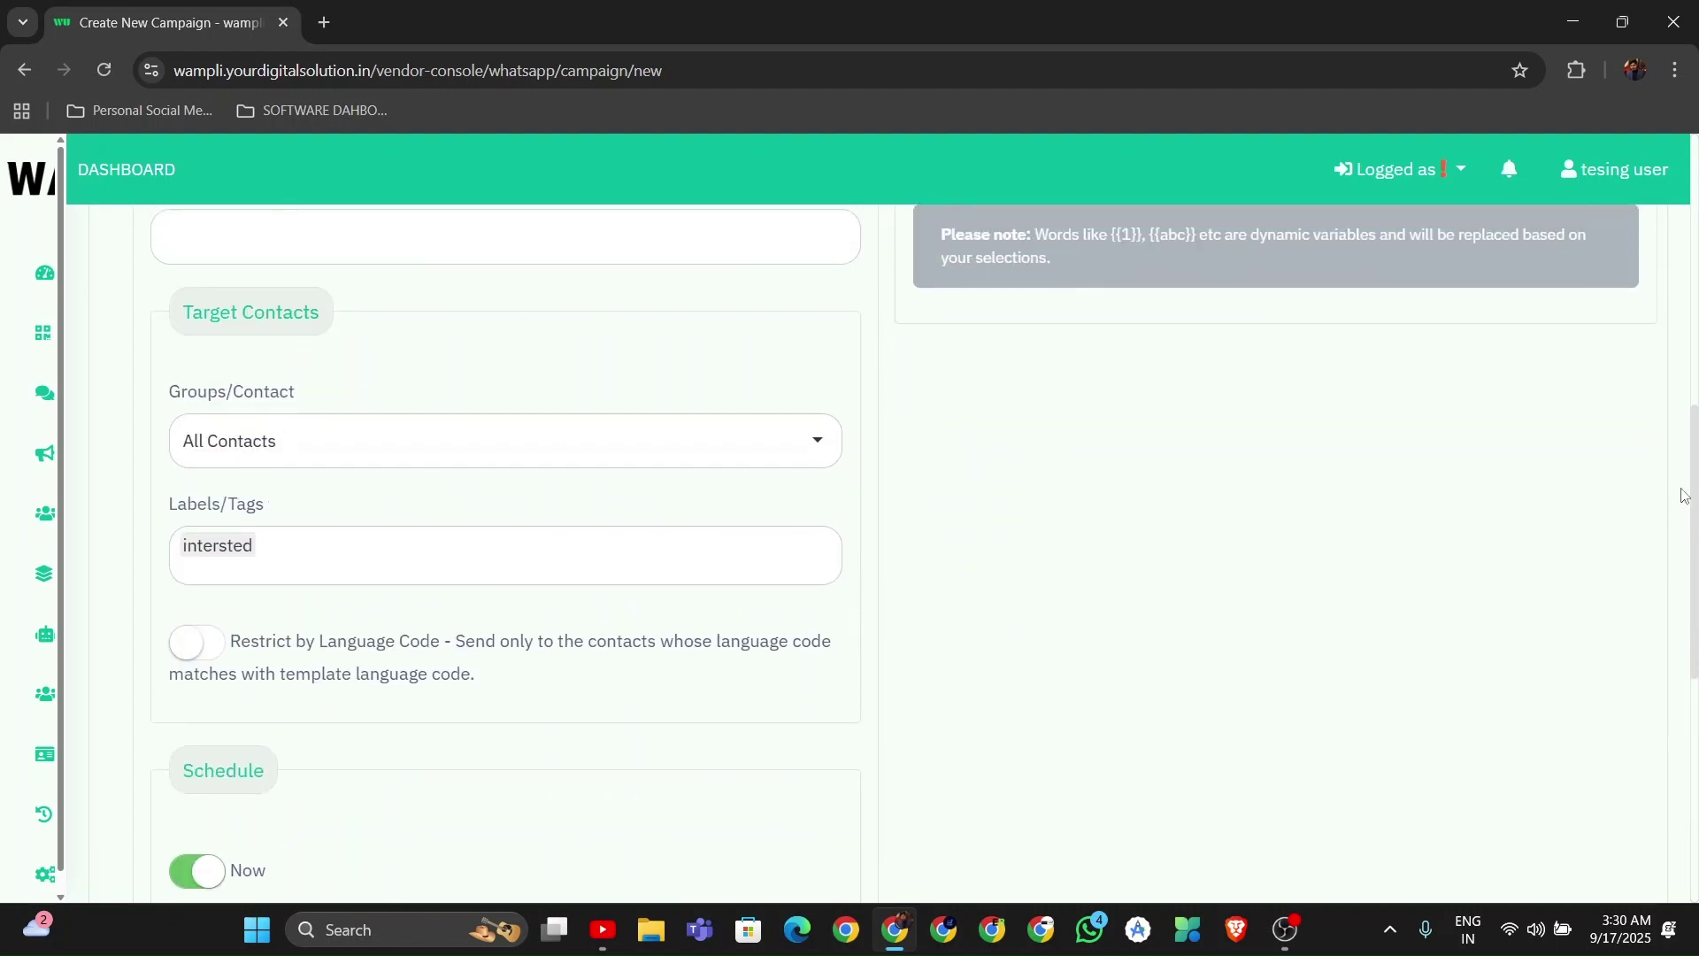
click(724, 436)
click(1090, 481)
drag(1693, 542, 1695, 630)
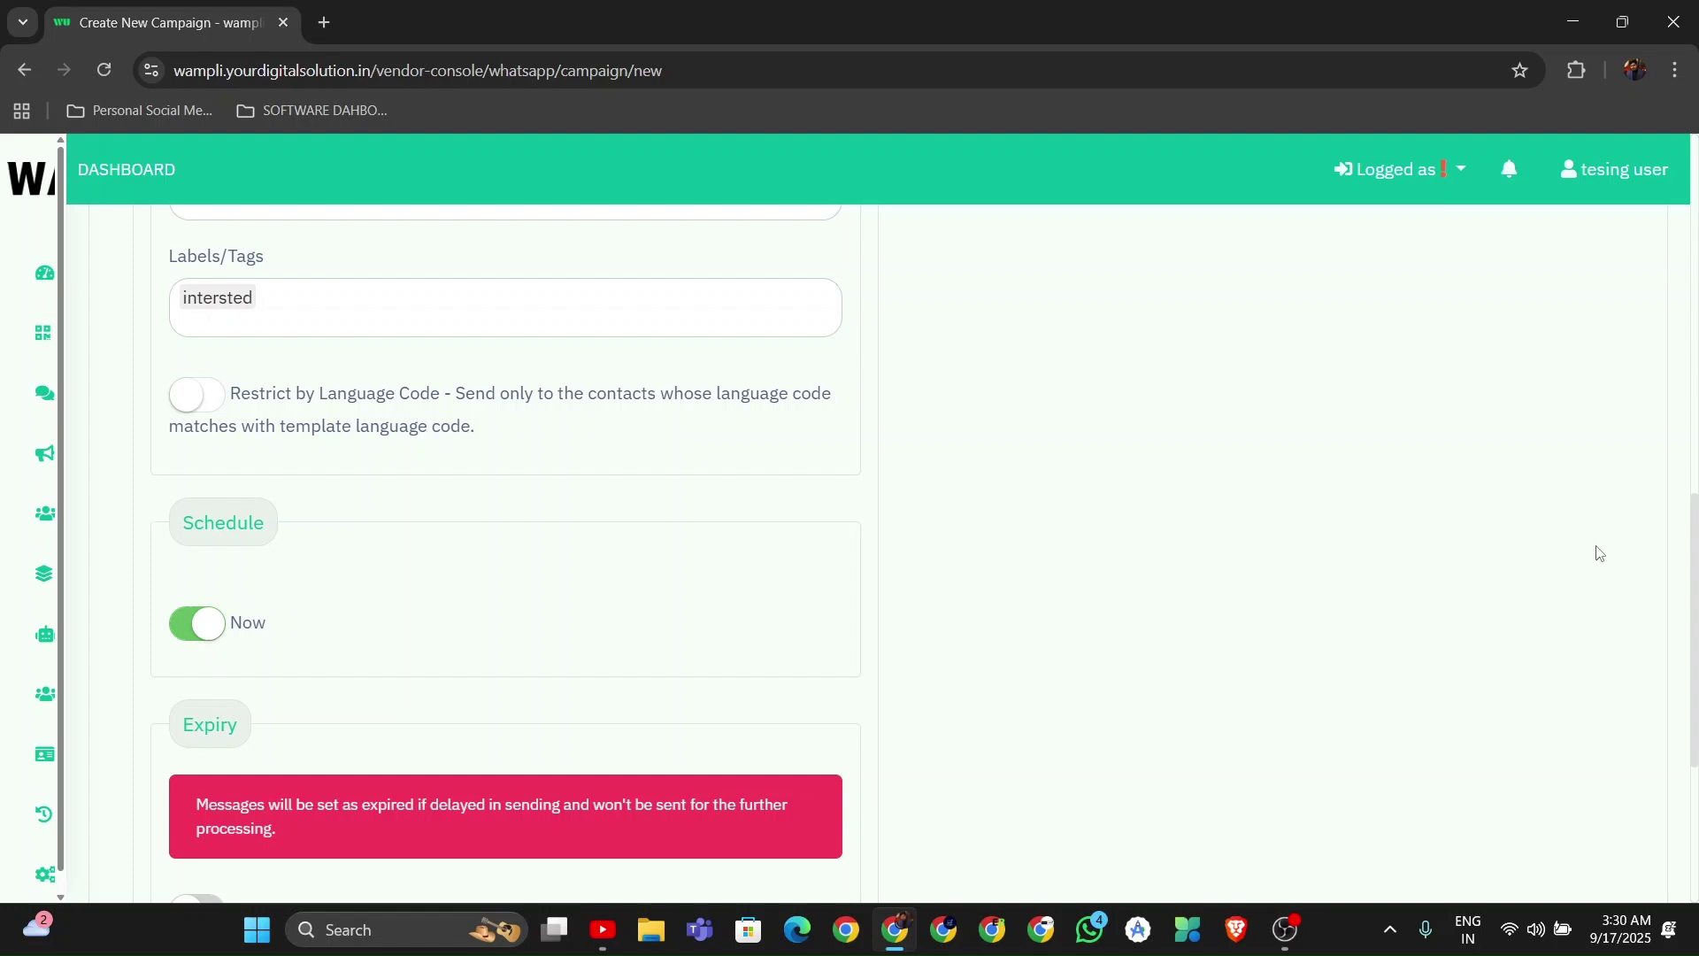
scroll(1694, 656, down, 3)
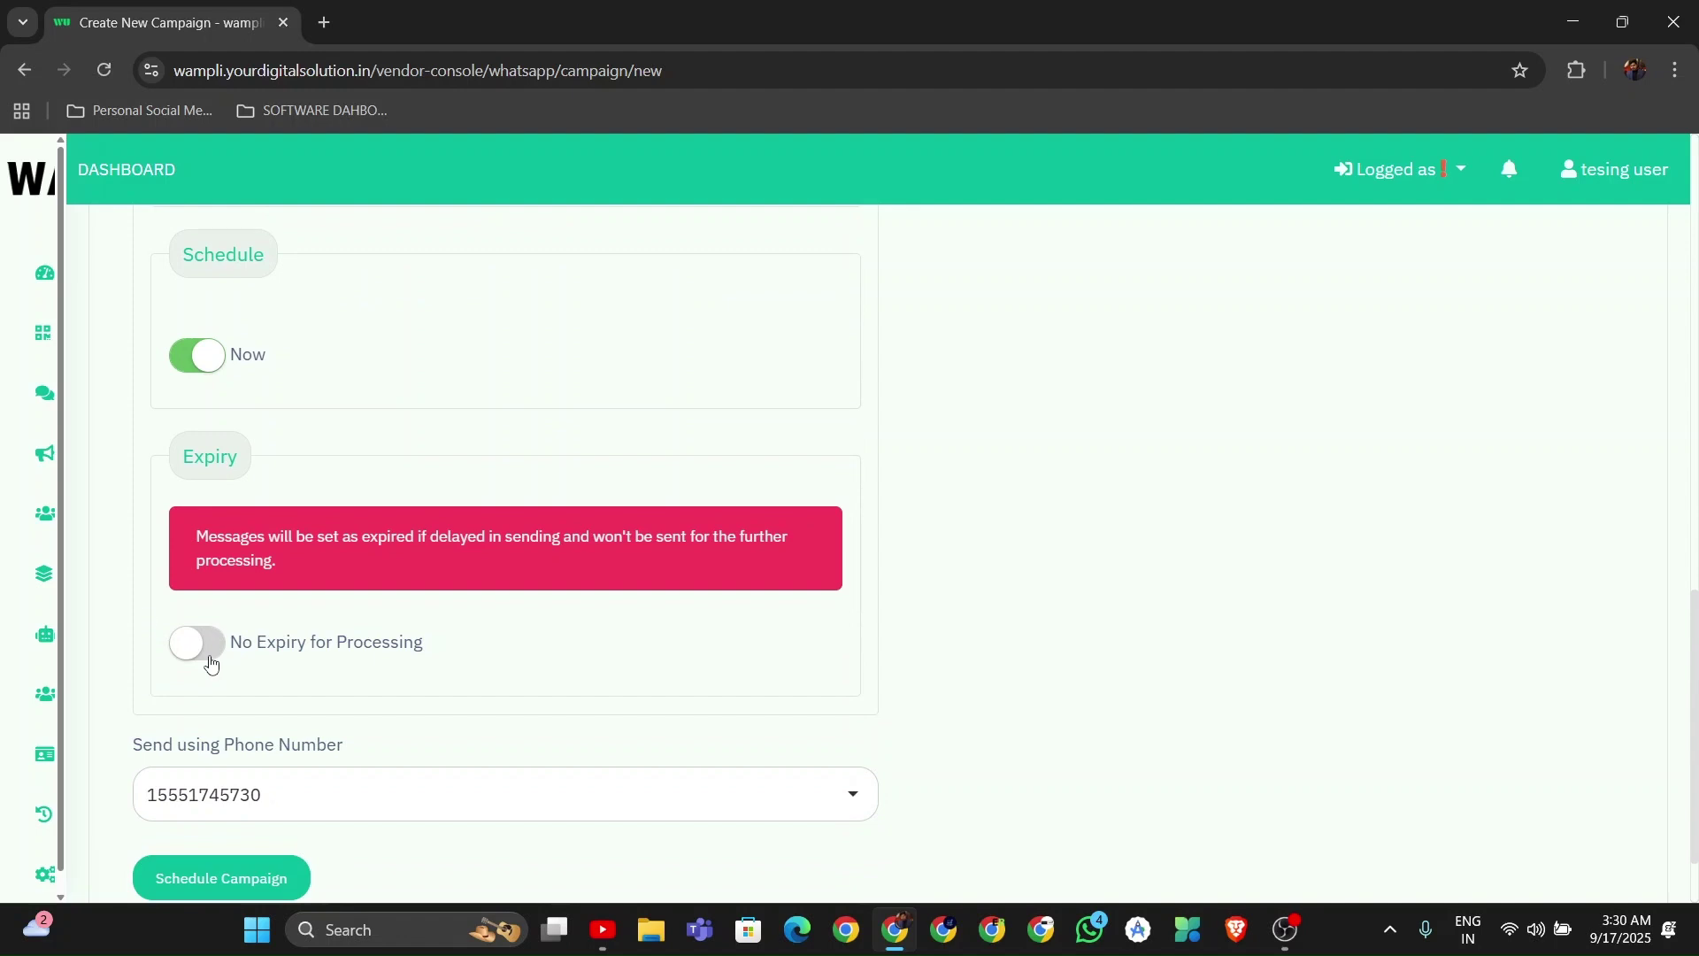
- Open the contacts list and view the actions available for a contact
click(53, 514)
click(93, 571)
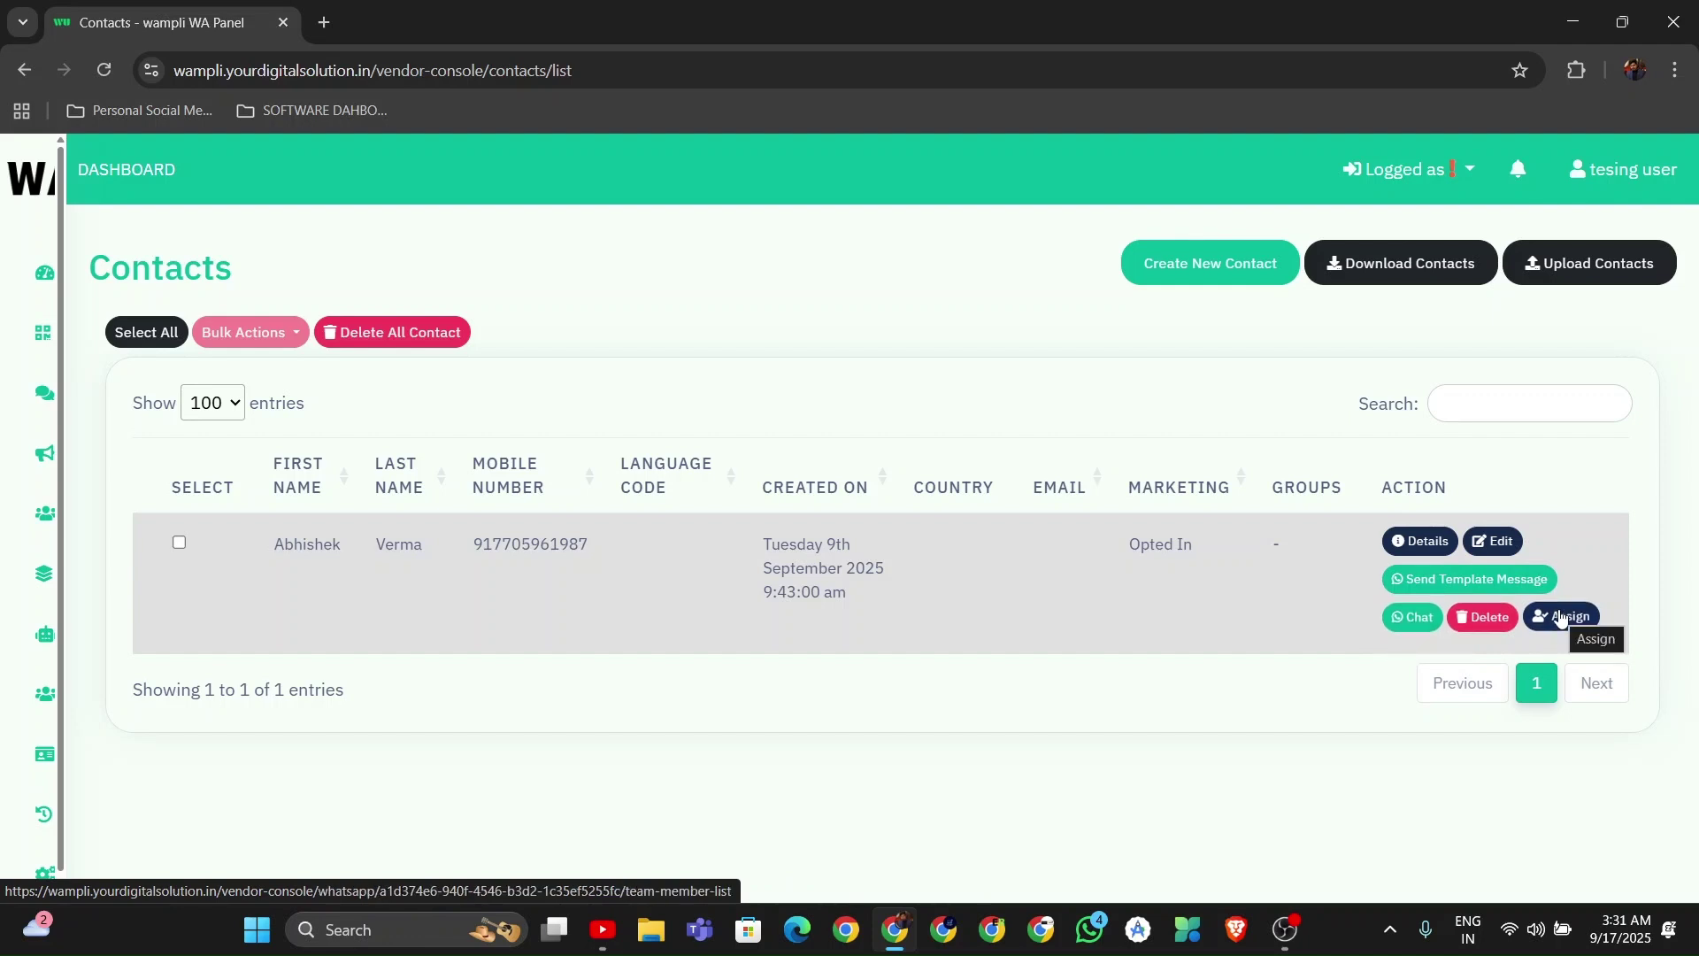
- Open the form for creating a new WhatsApp template and review its fields, including the footer and button options
click(47, 573)
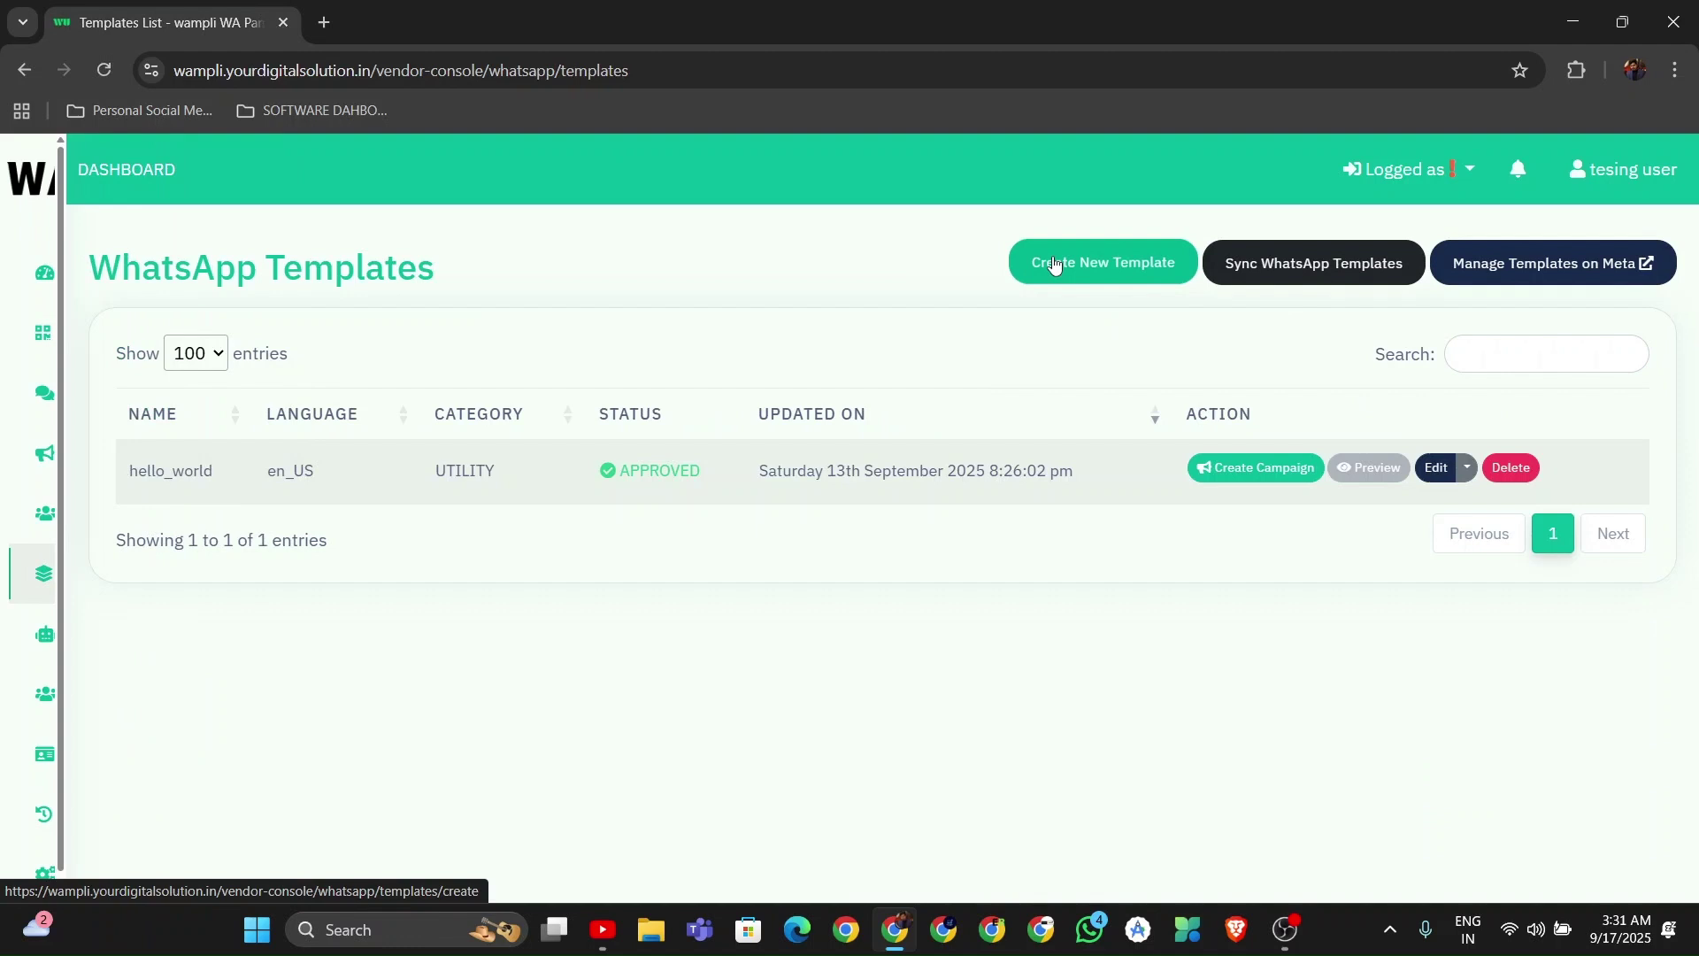
click(1054, 265)
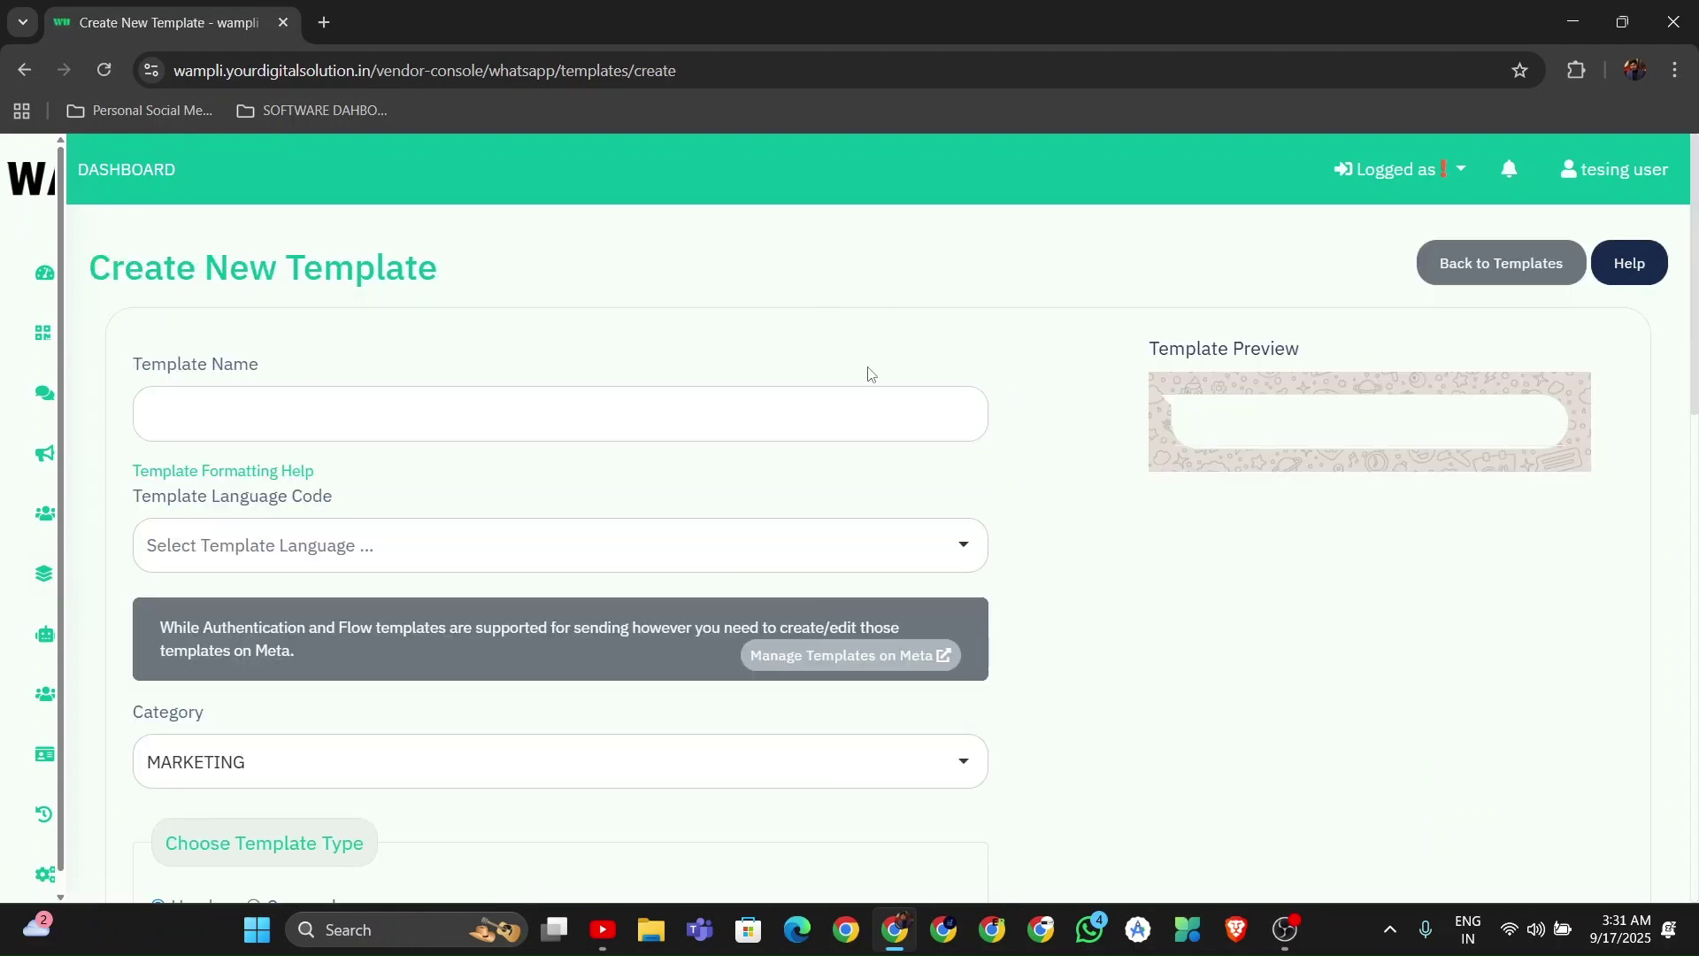
click(734, 432)
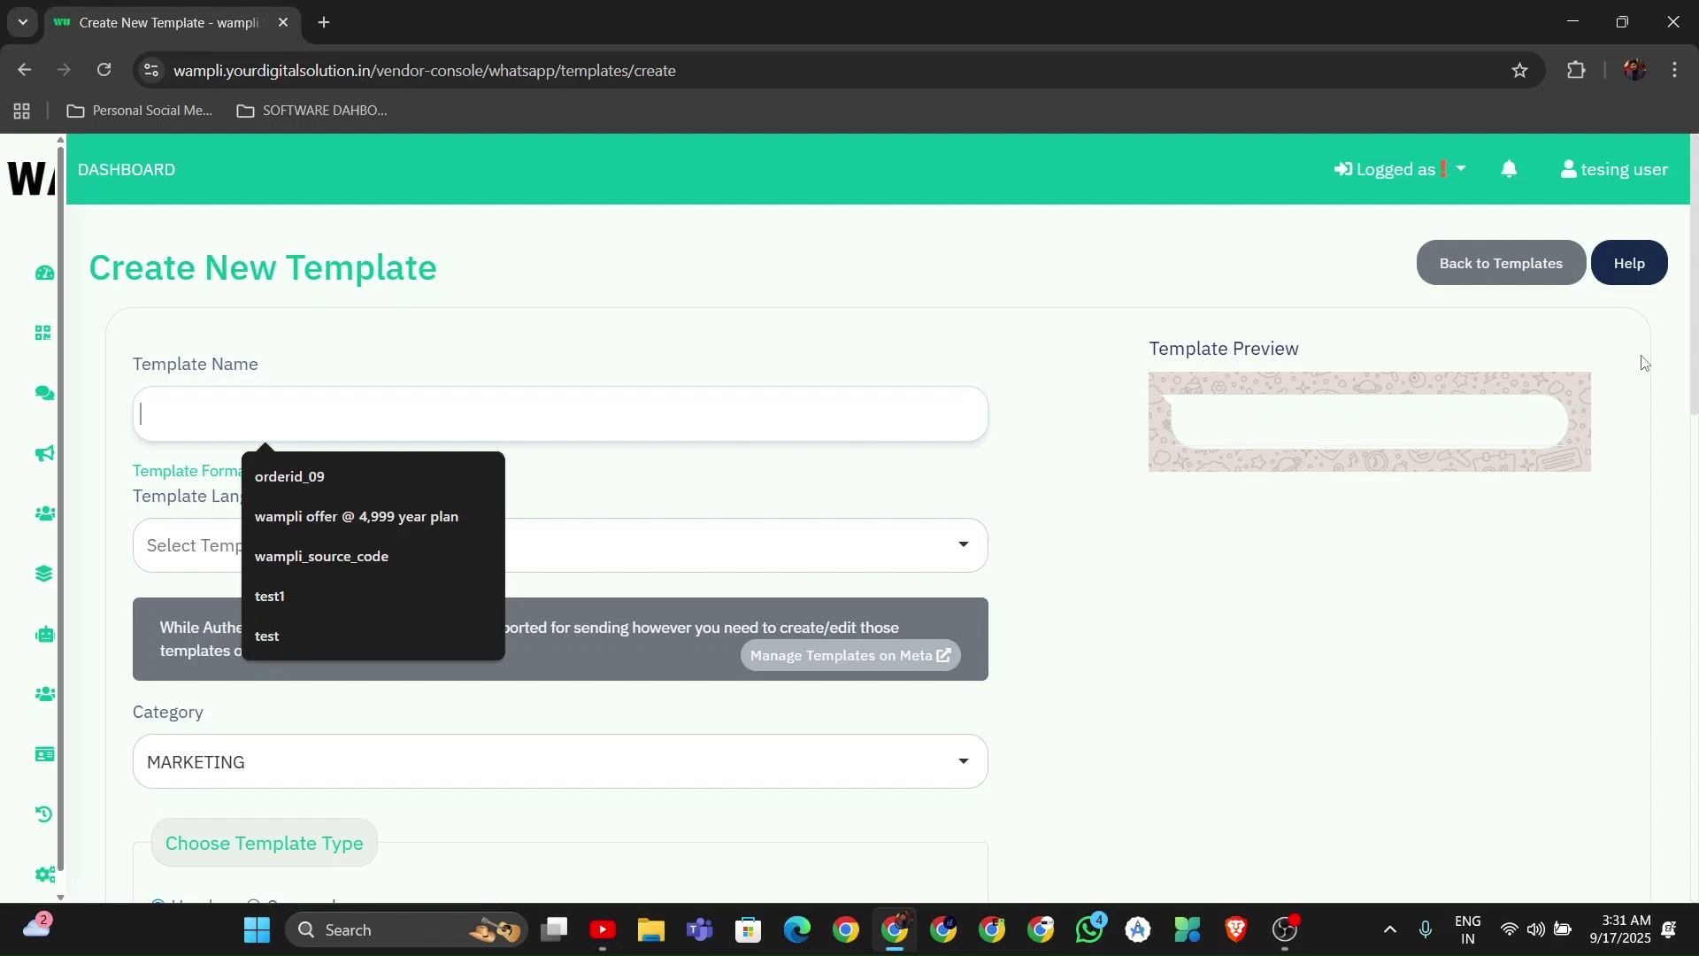
drag(1695, 336, 1695, 841)
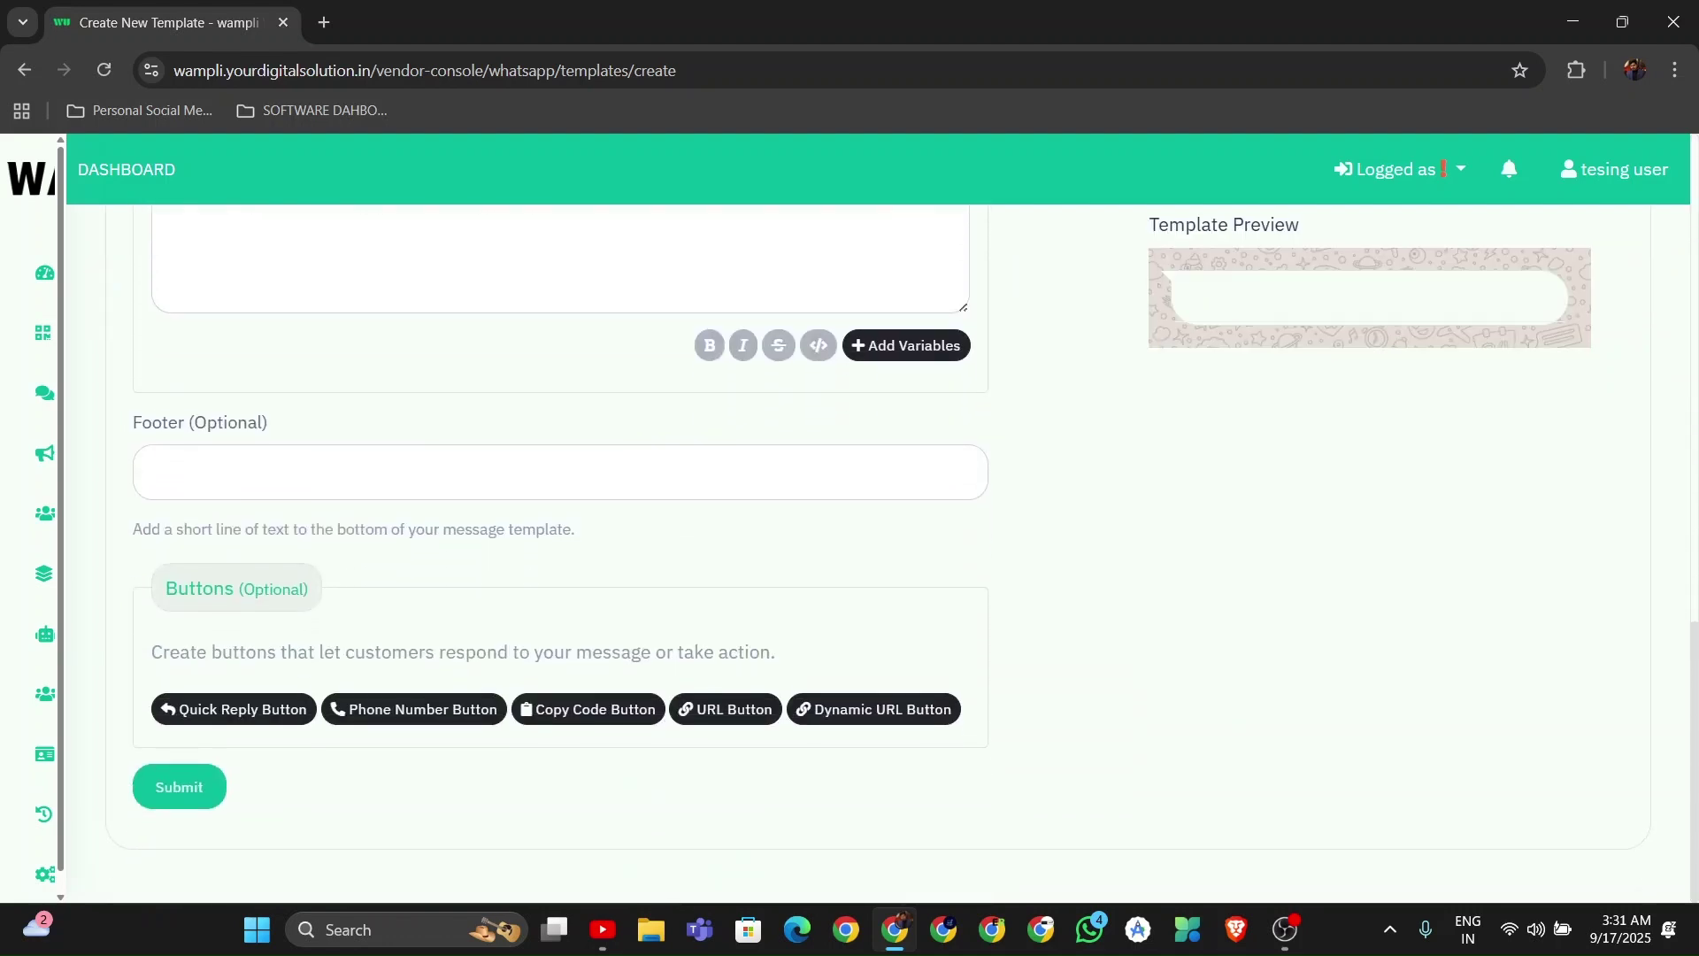
drag(1694, 840, 1694, 376)
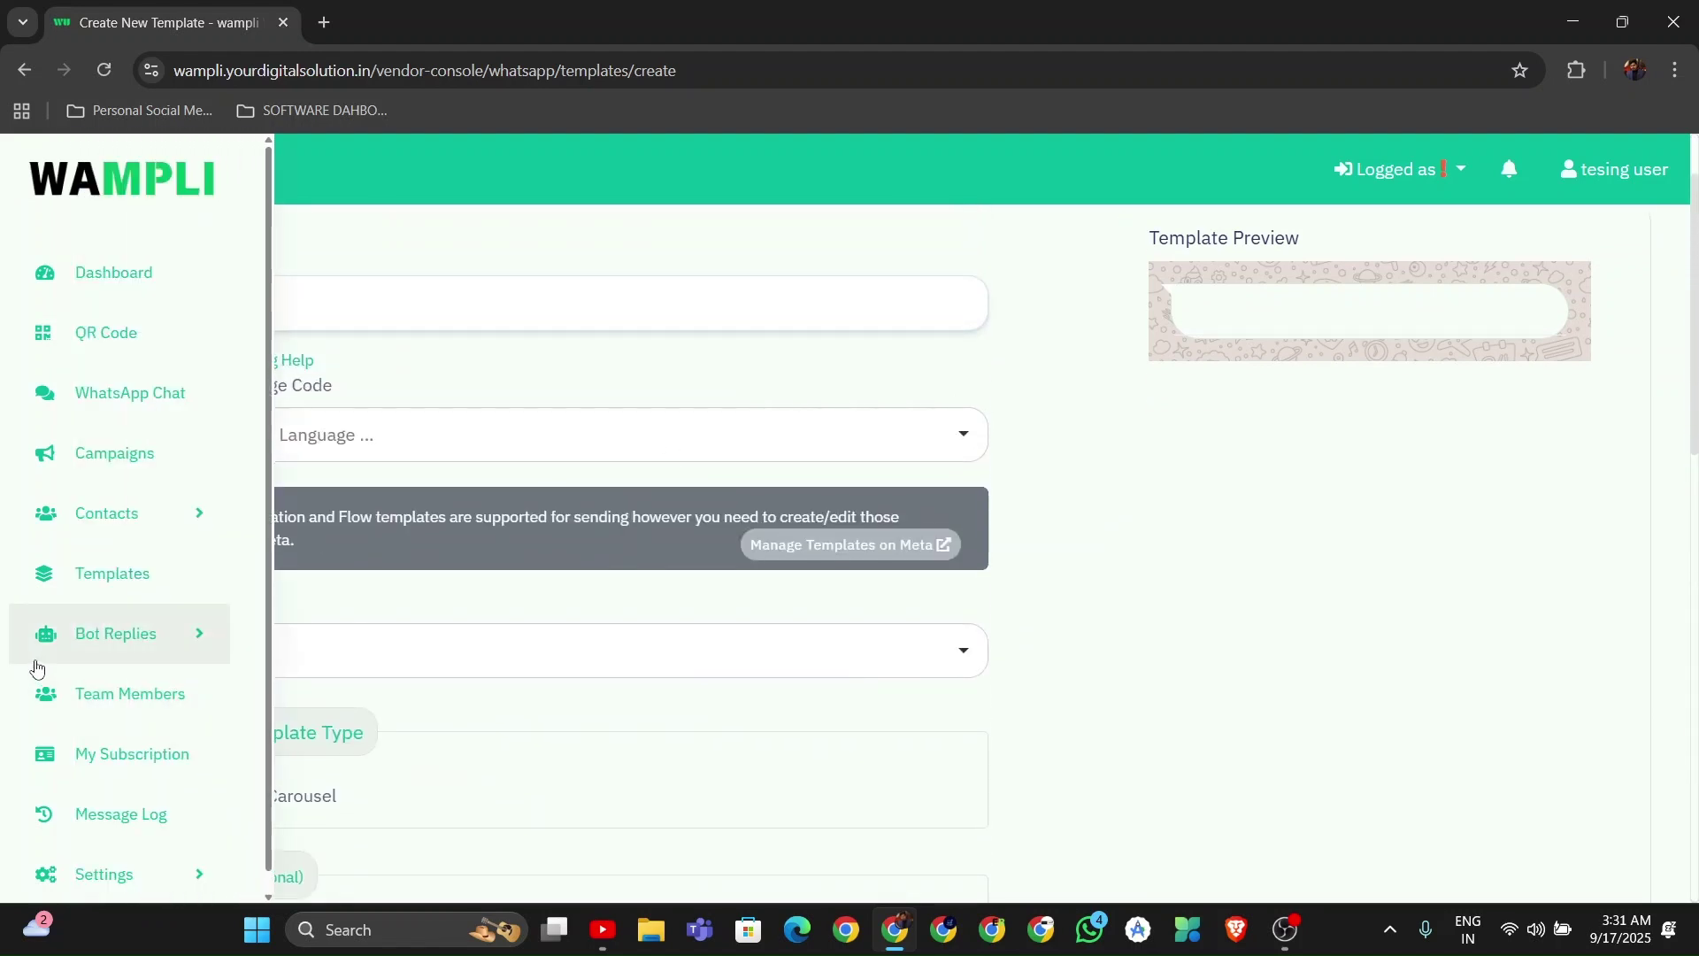
- Open the "test" bot flow in the Flow Builder and view the types of bot reply that can be added
click(78, 631)
click(80, 734)
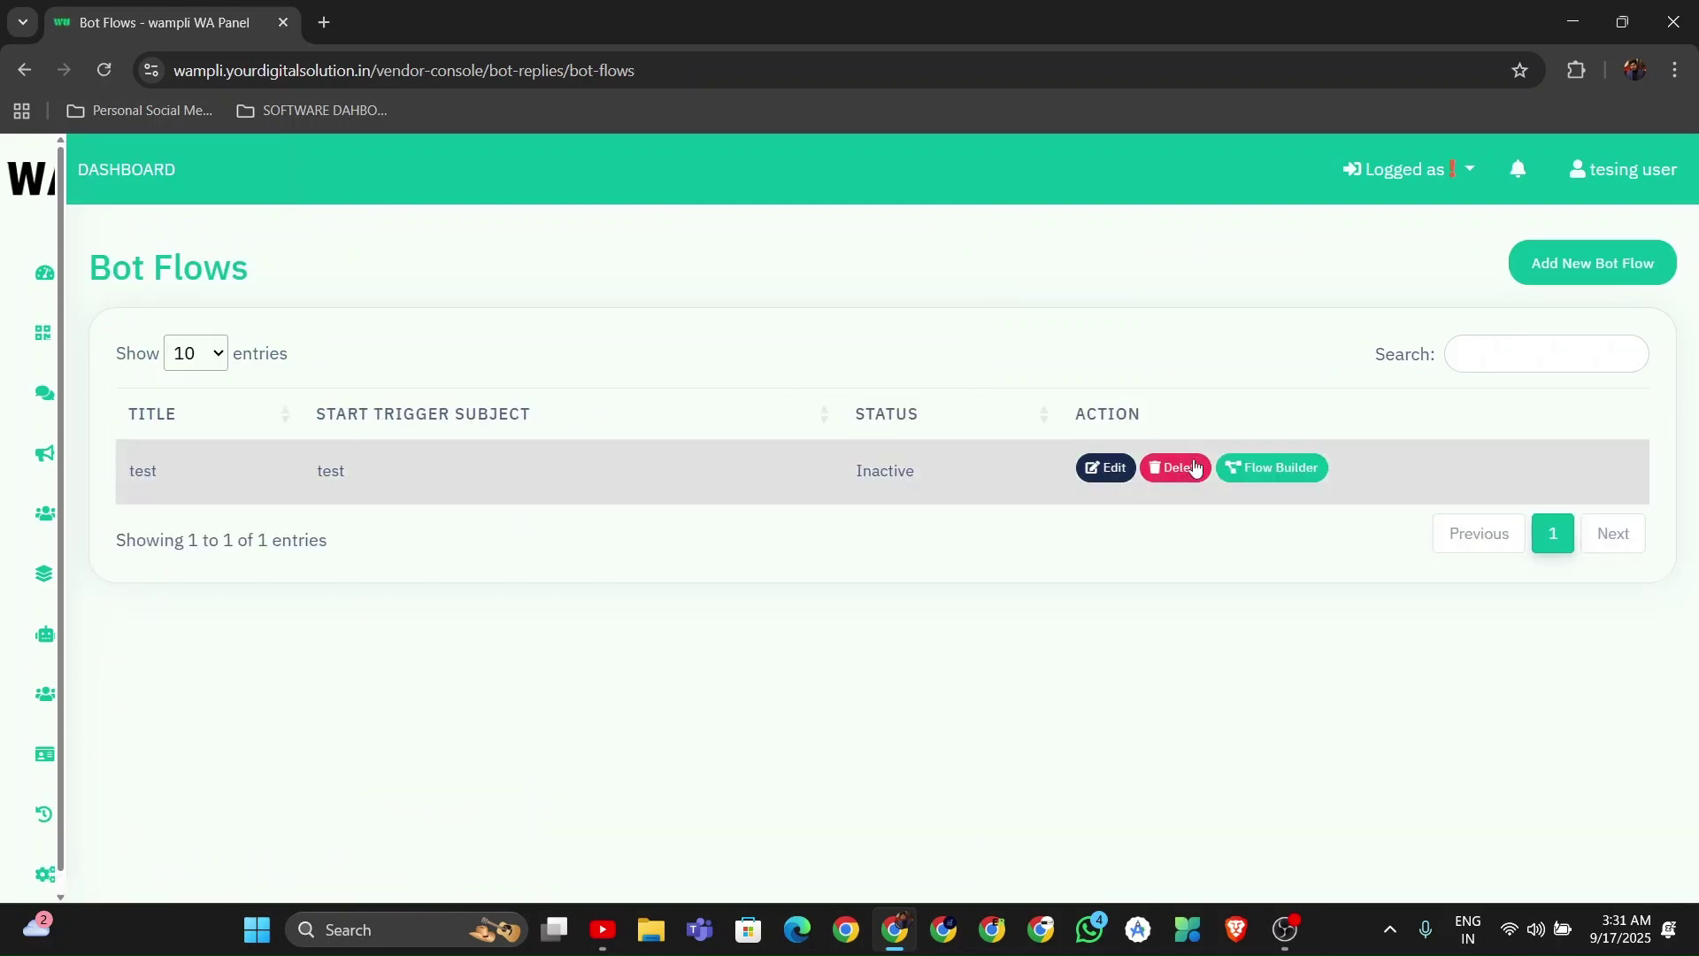
click(1261, 478)
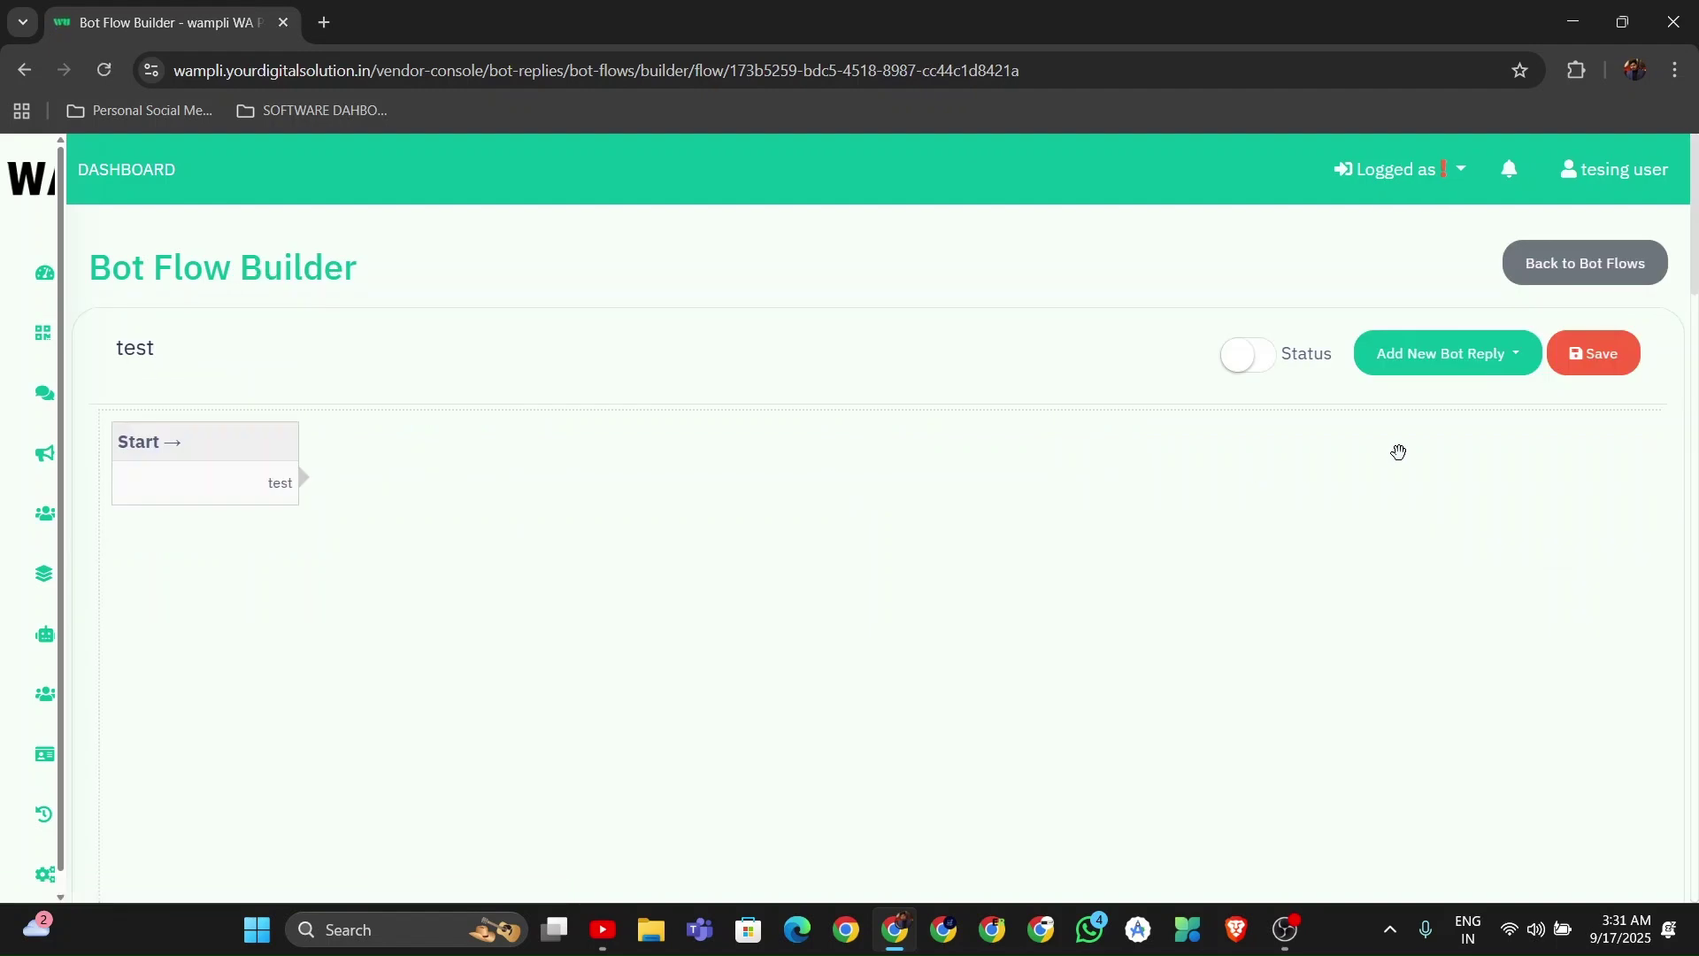
click(1434, 363)
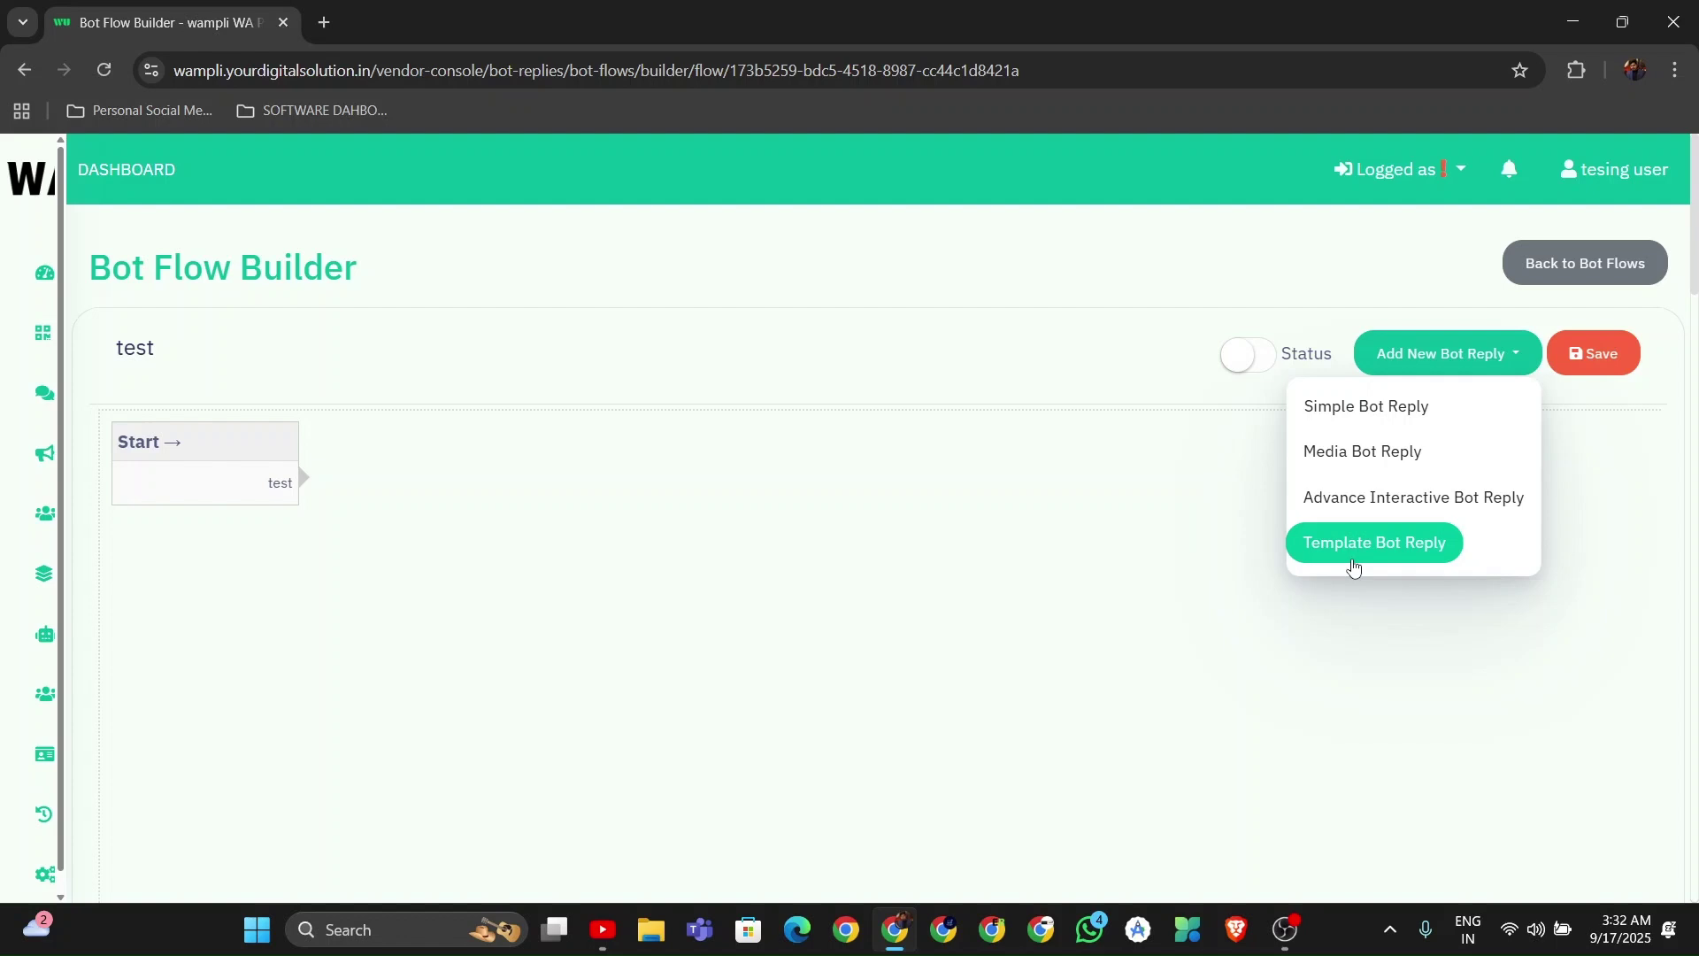
click(1121, 631)
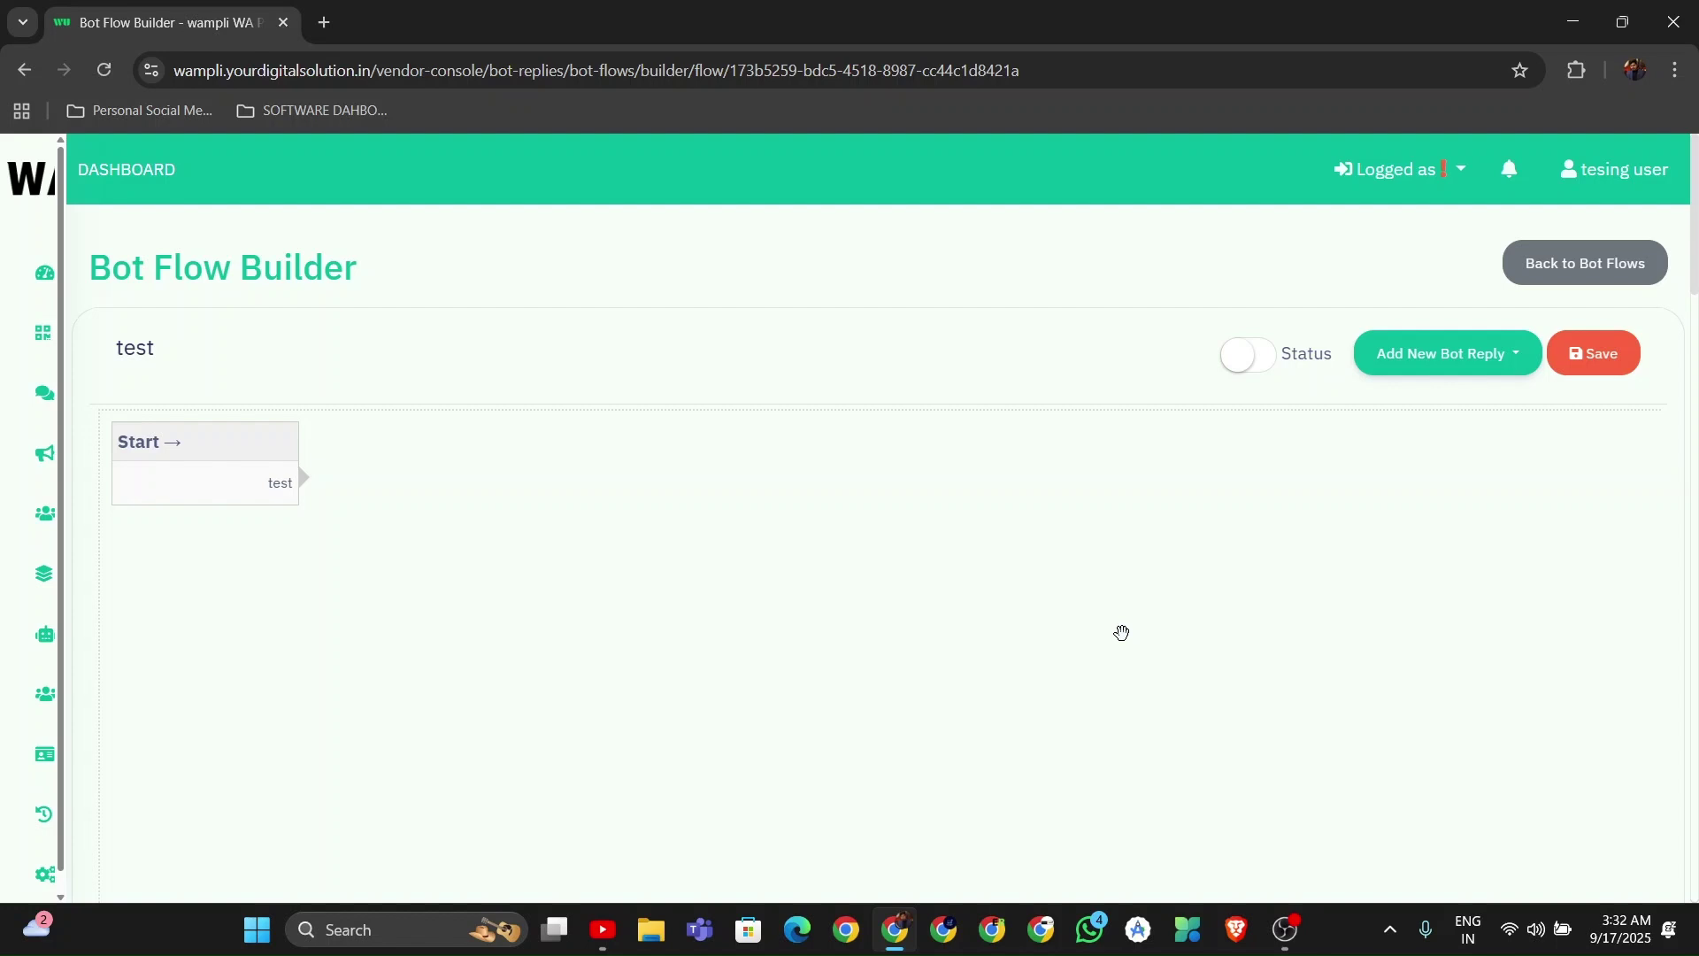
- View the form for adding a new team member, including its account fields and permission options, and close it
mouse_move(45, 702)
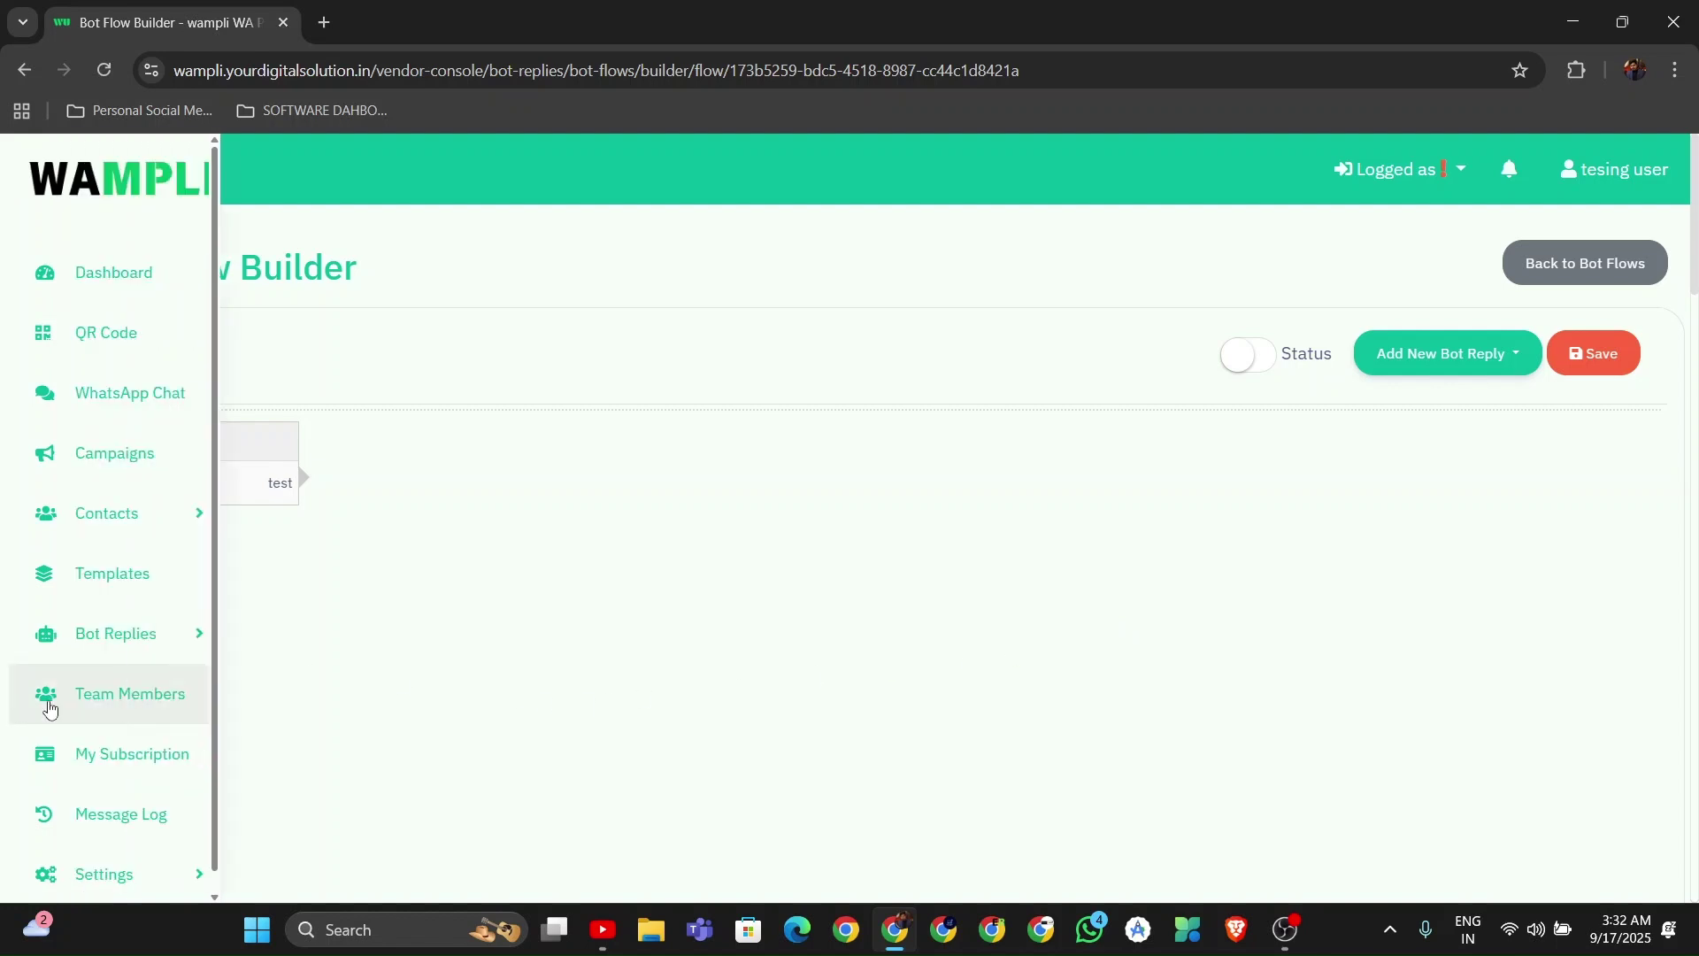
click(50, 708)
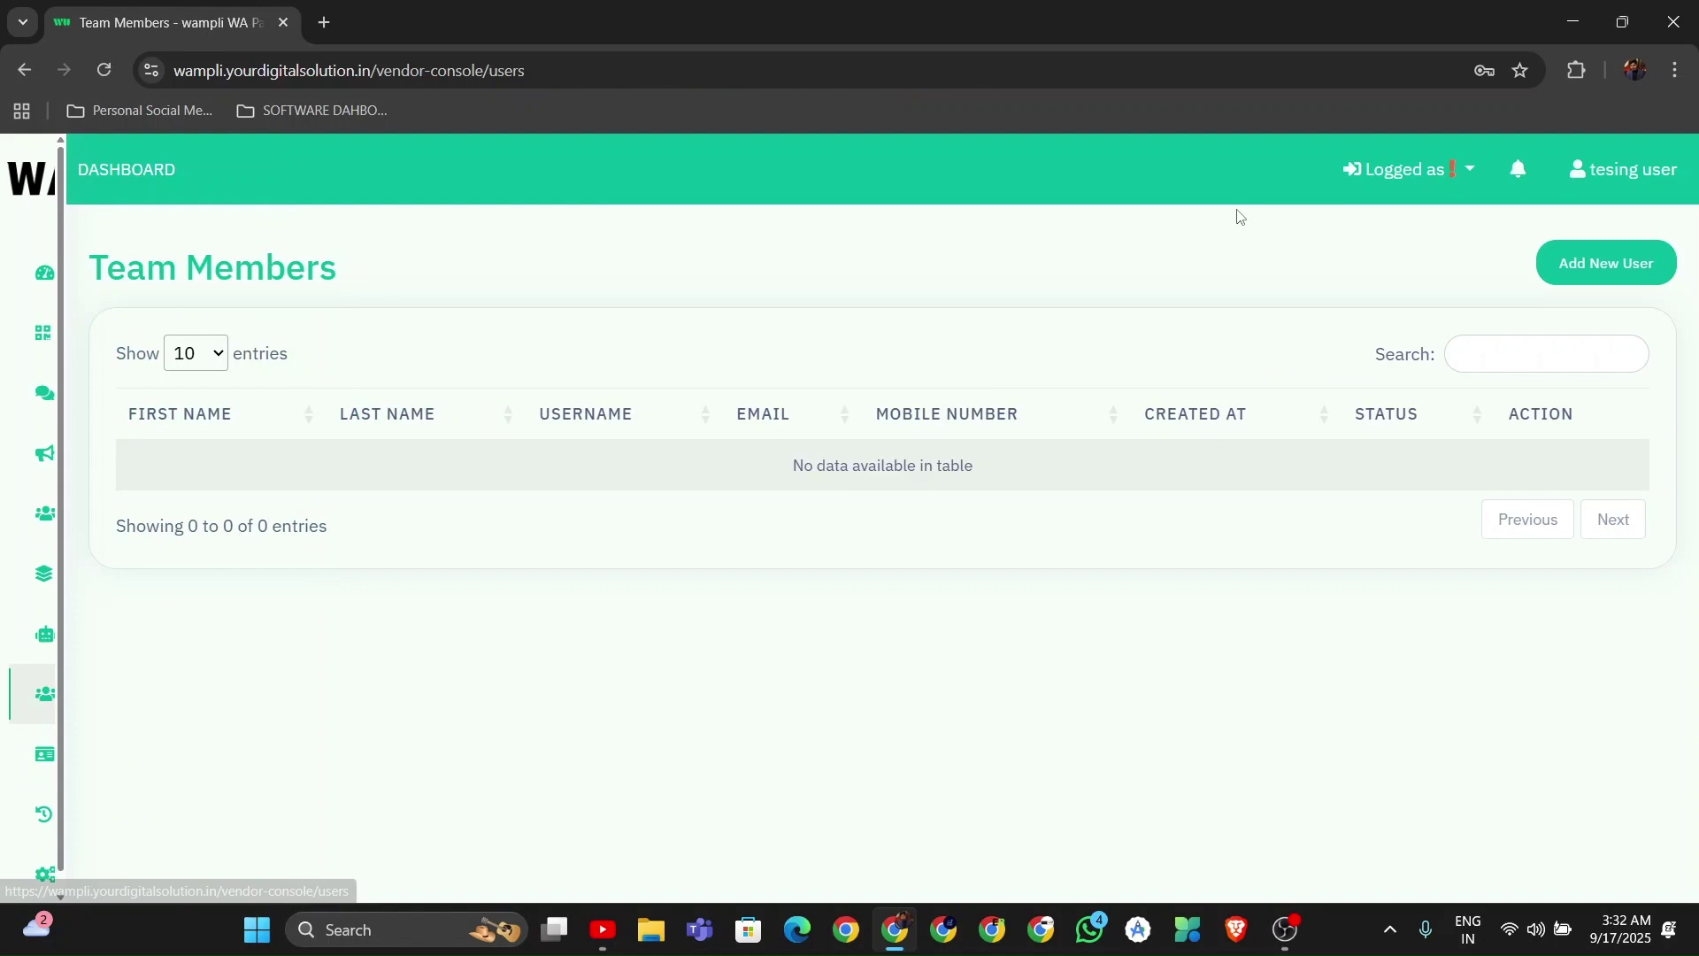
click(1655, 267)
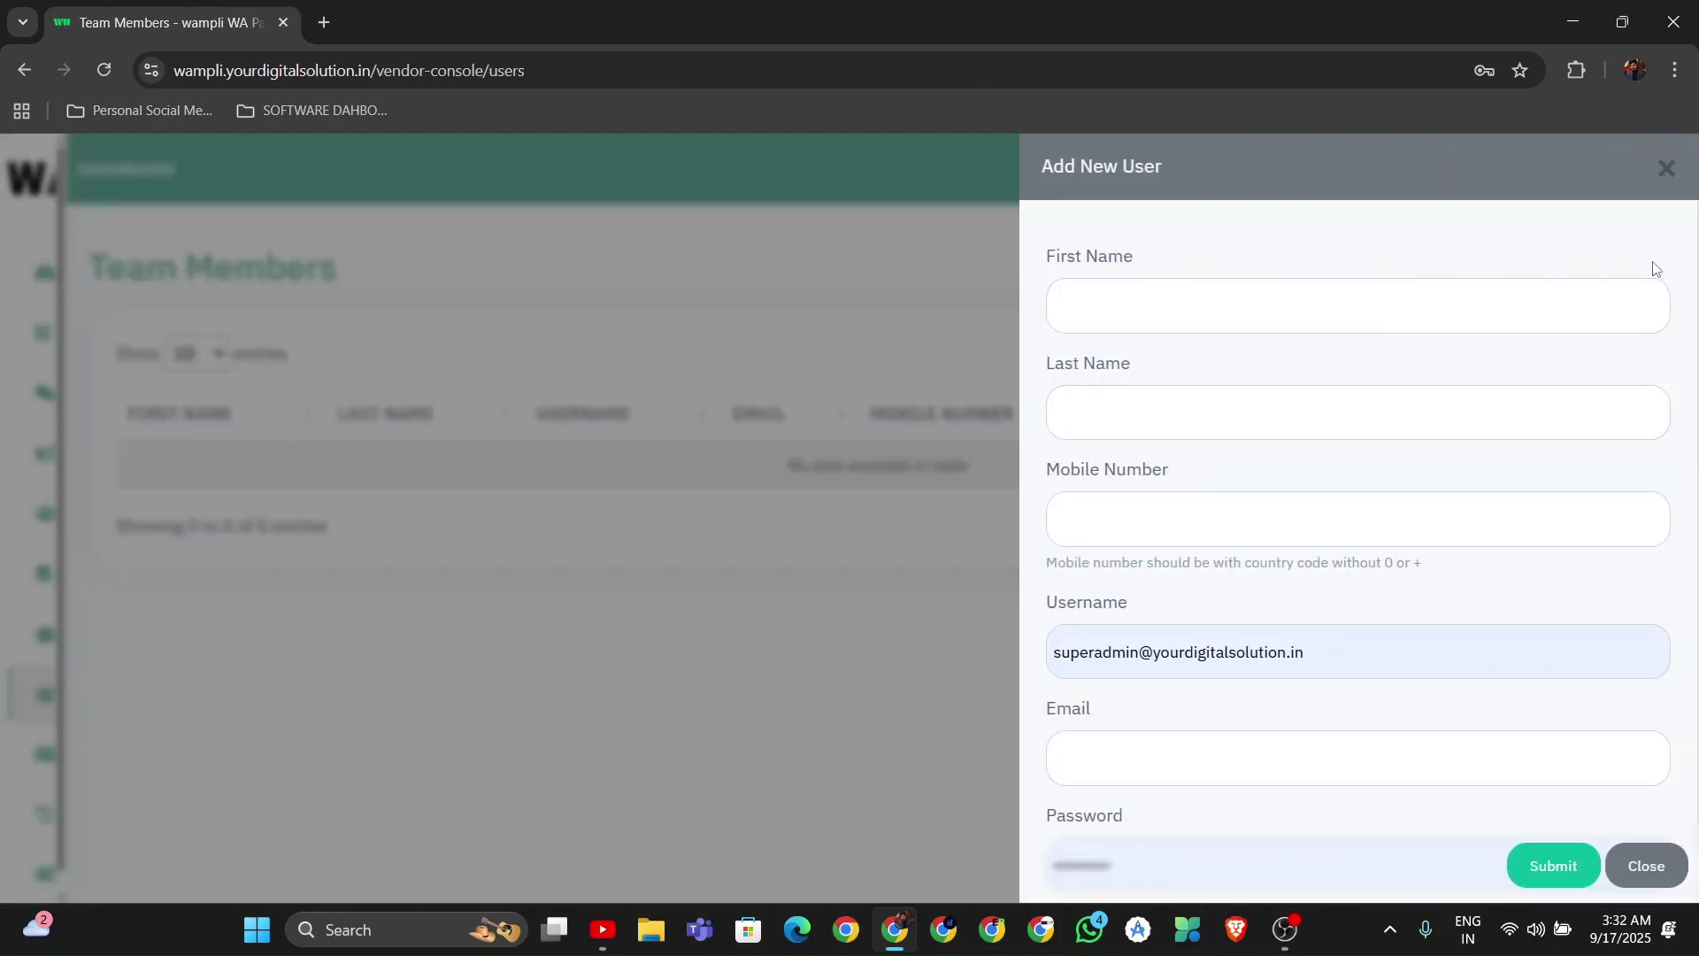
scroll(1696, 581, down, 6)
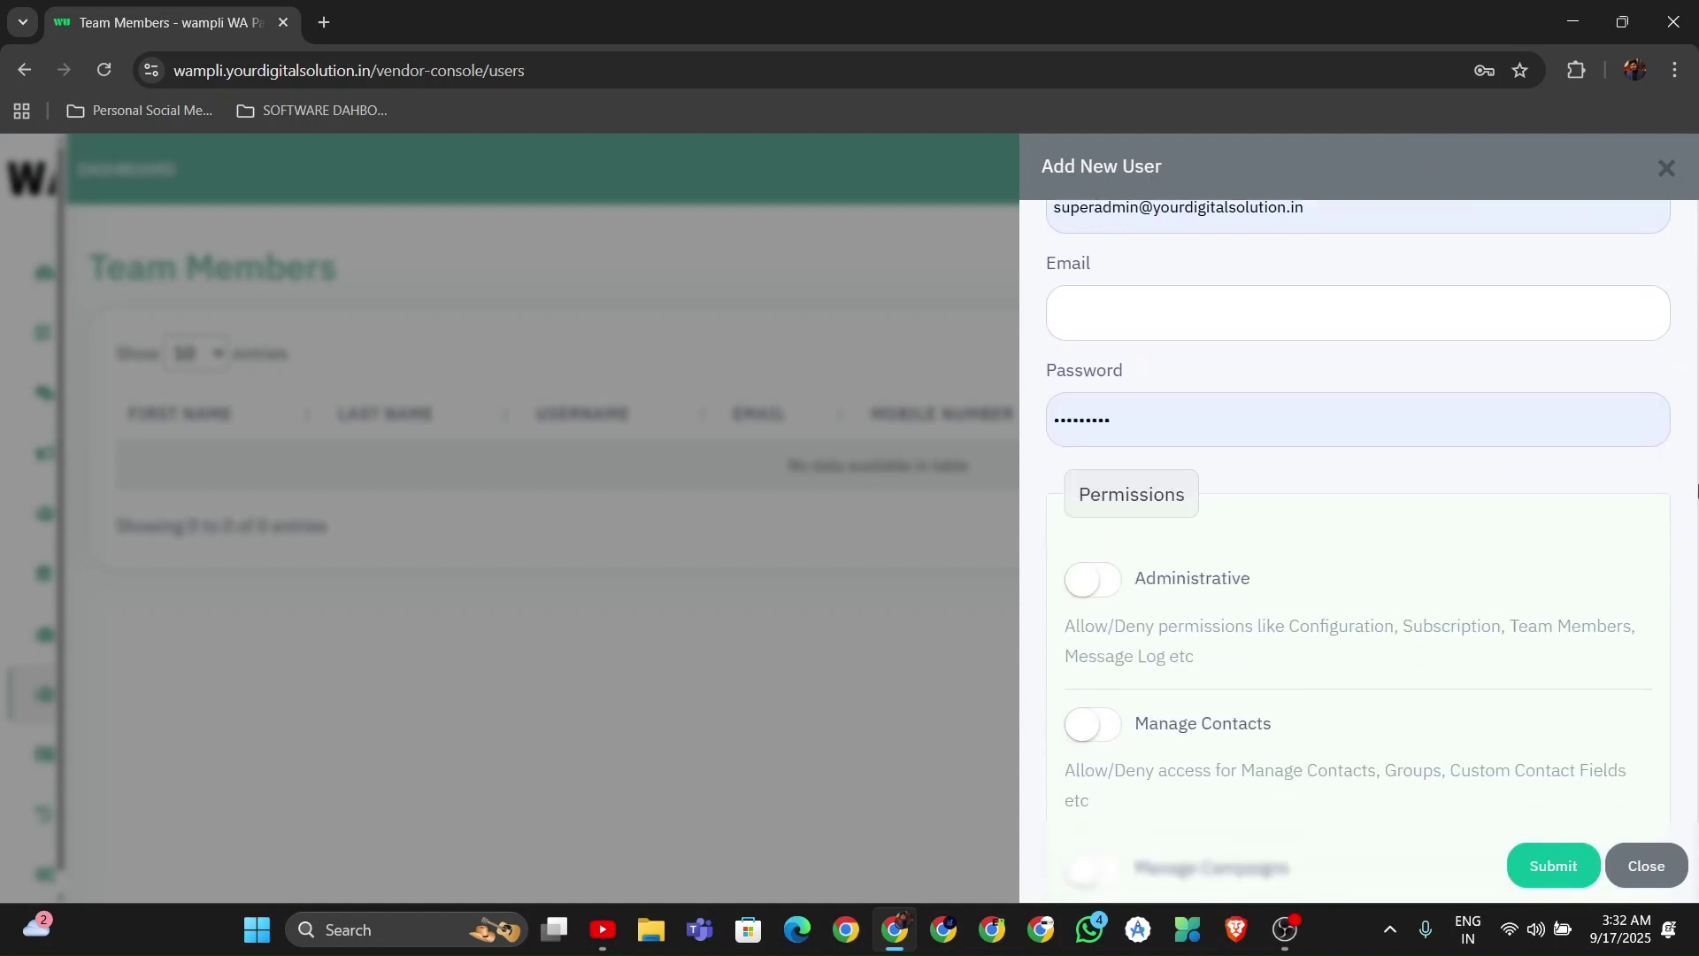
scroll(1695, 582, down, 6)
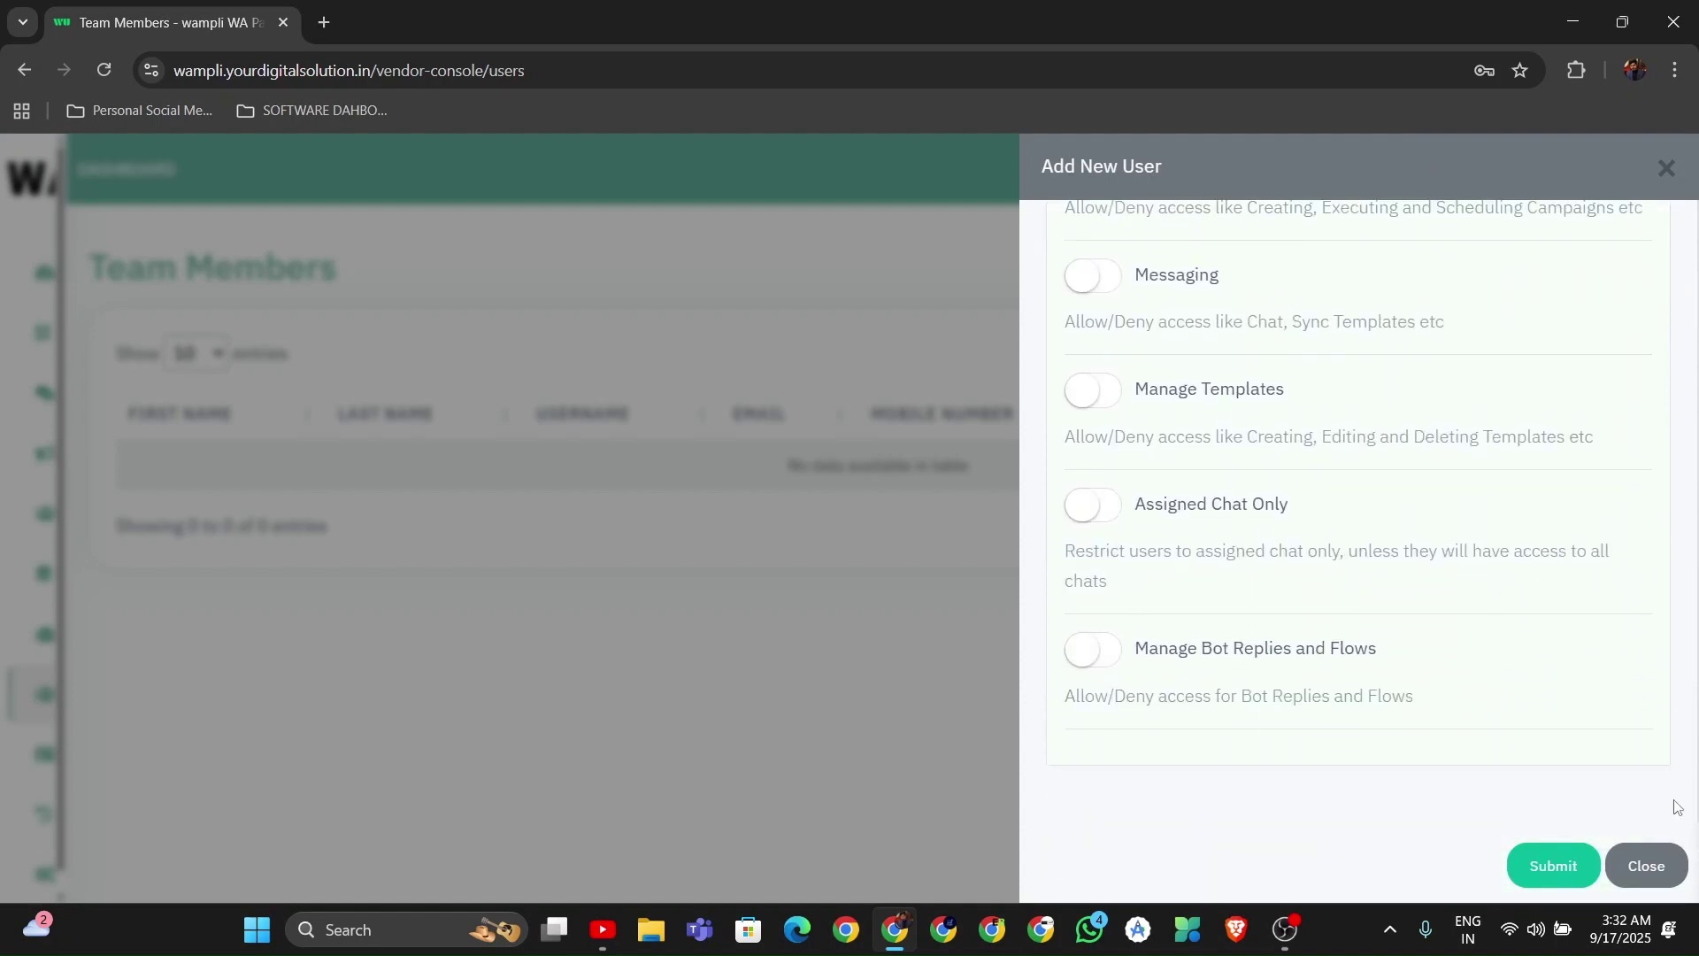
scroll(1638, 437, up, 10)
scroll(1638, 437, up, 4)
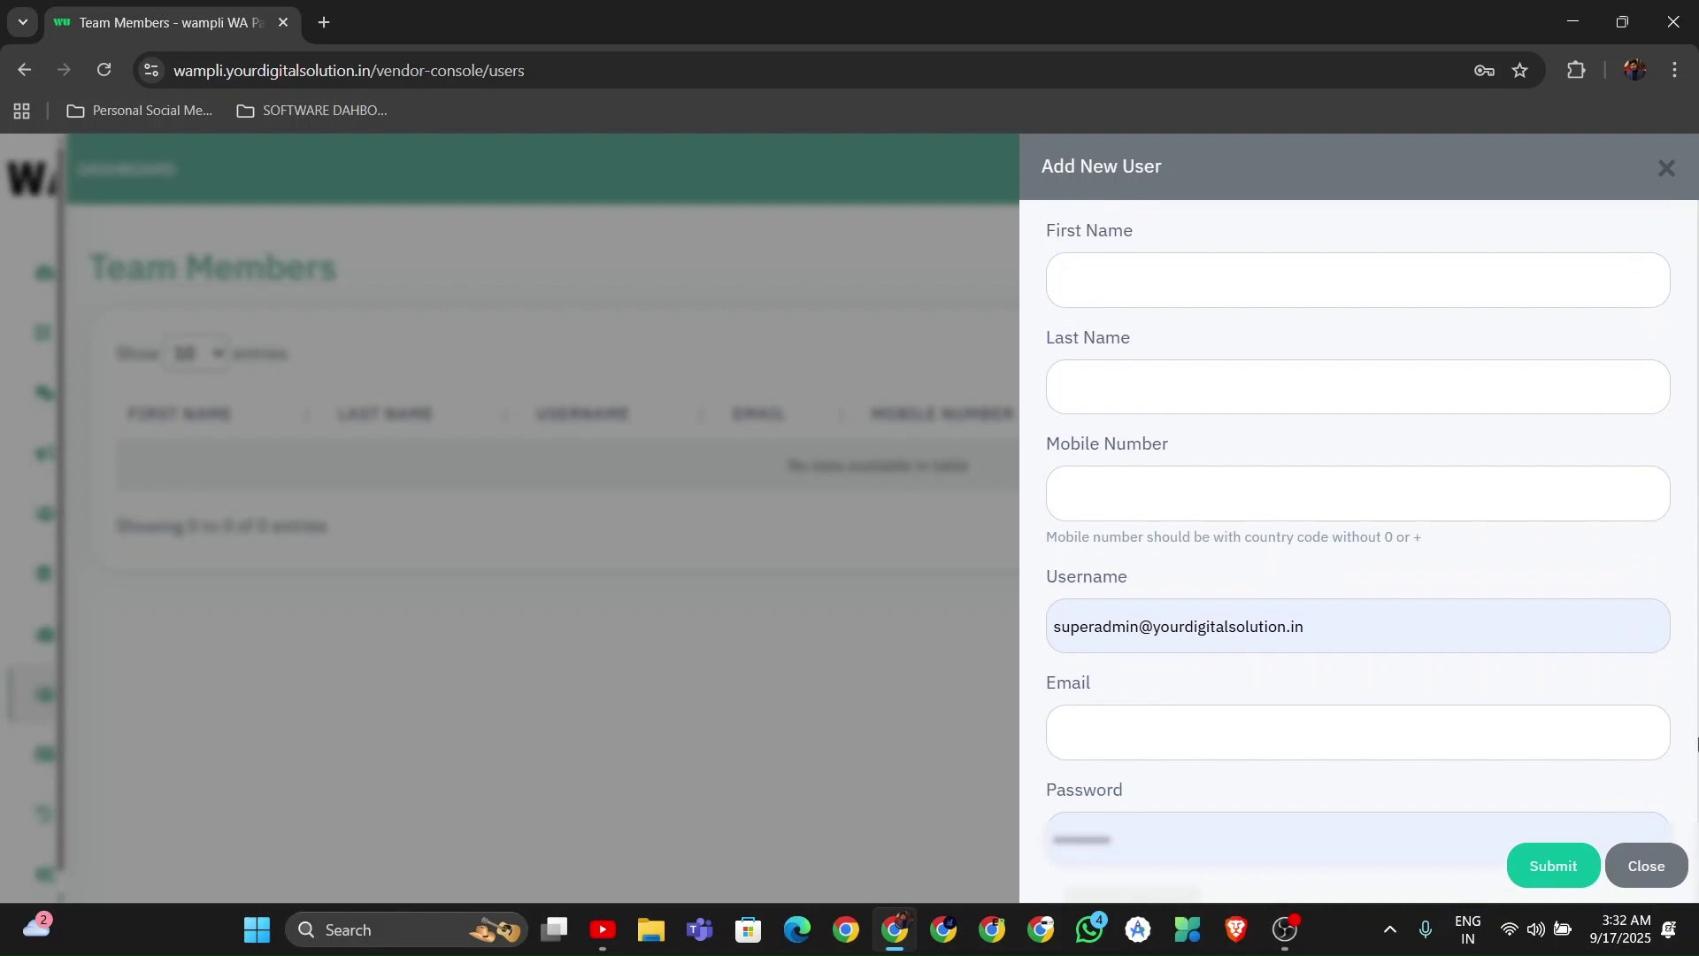
click(1644, 865)
triple_click(485, 577)
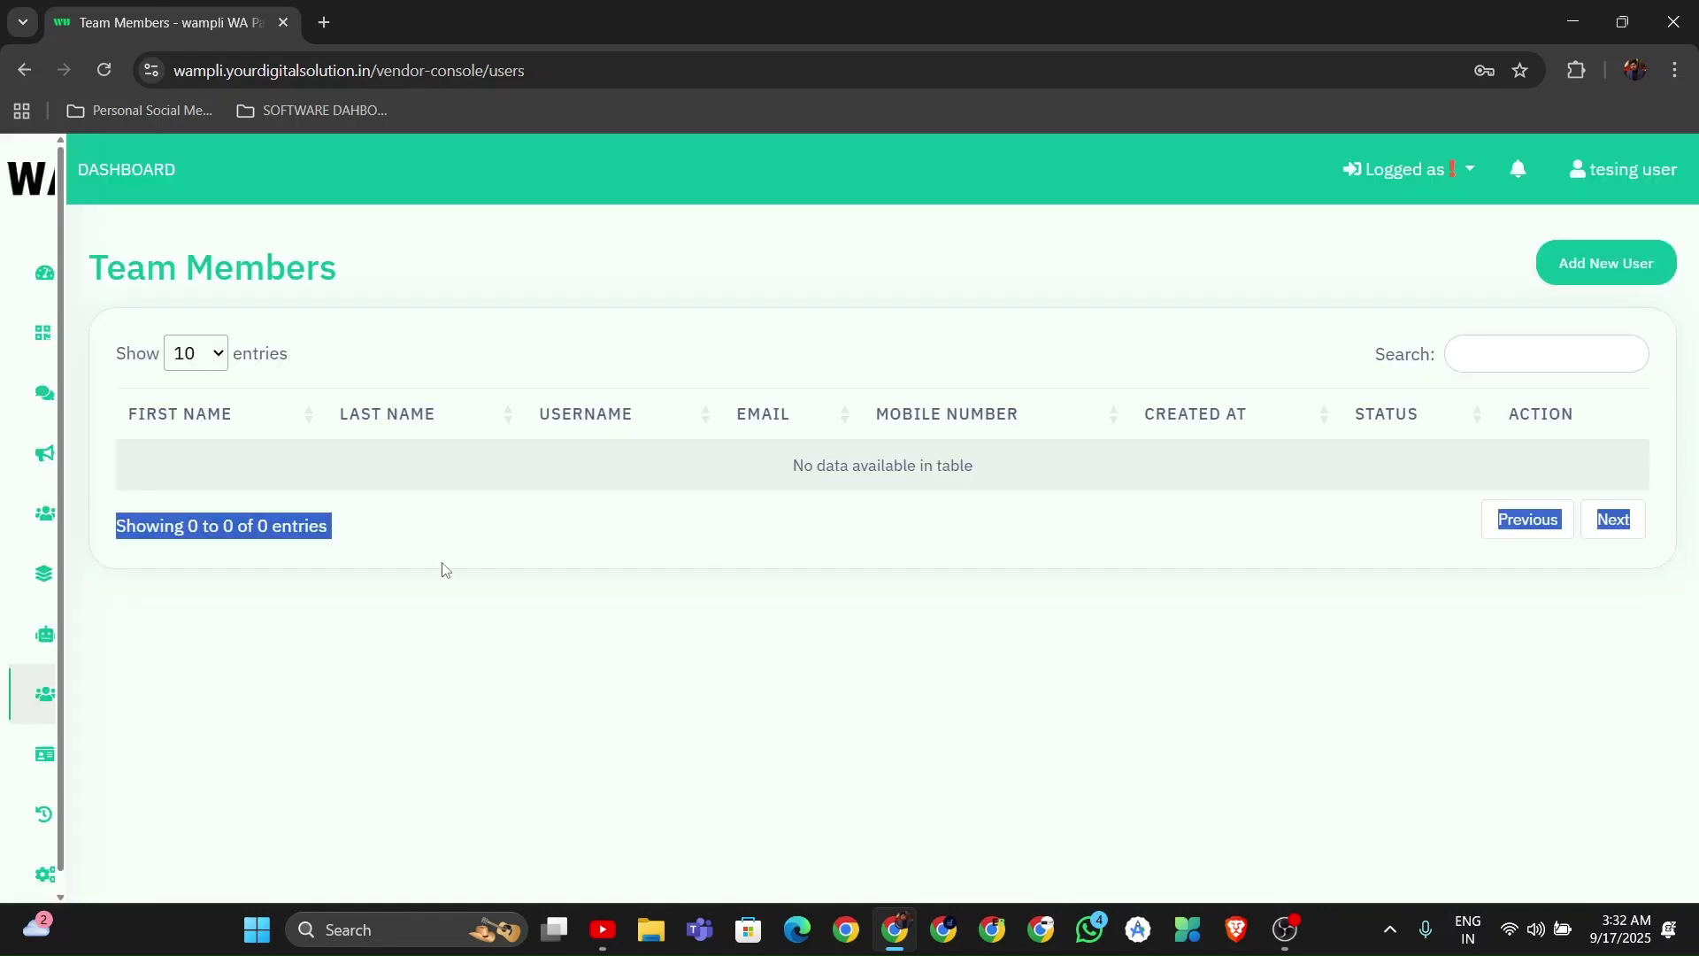
- Open the My Subscription page and view the current plan and the paid plan options
click(138, 752)
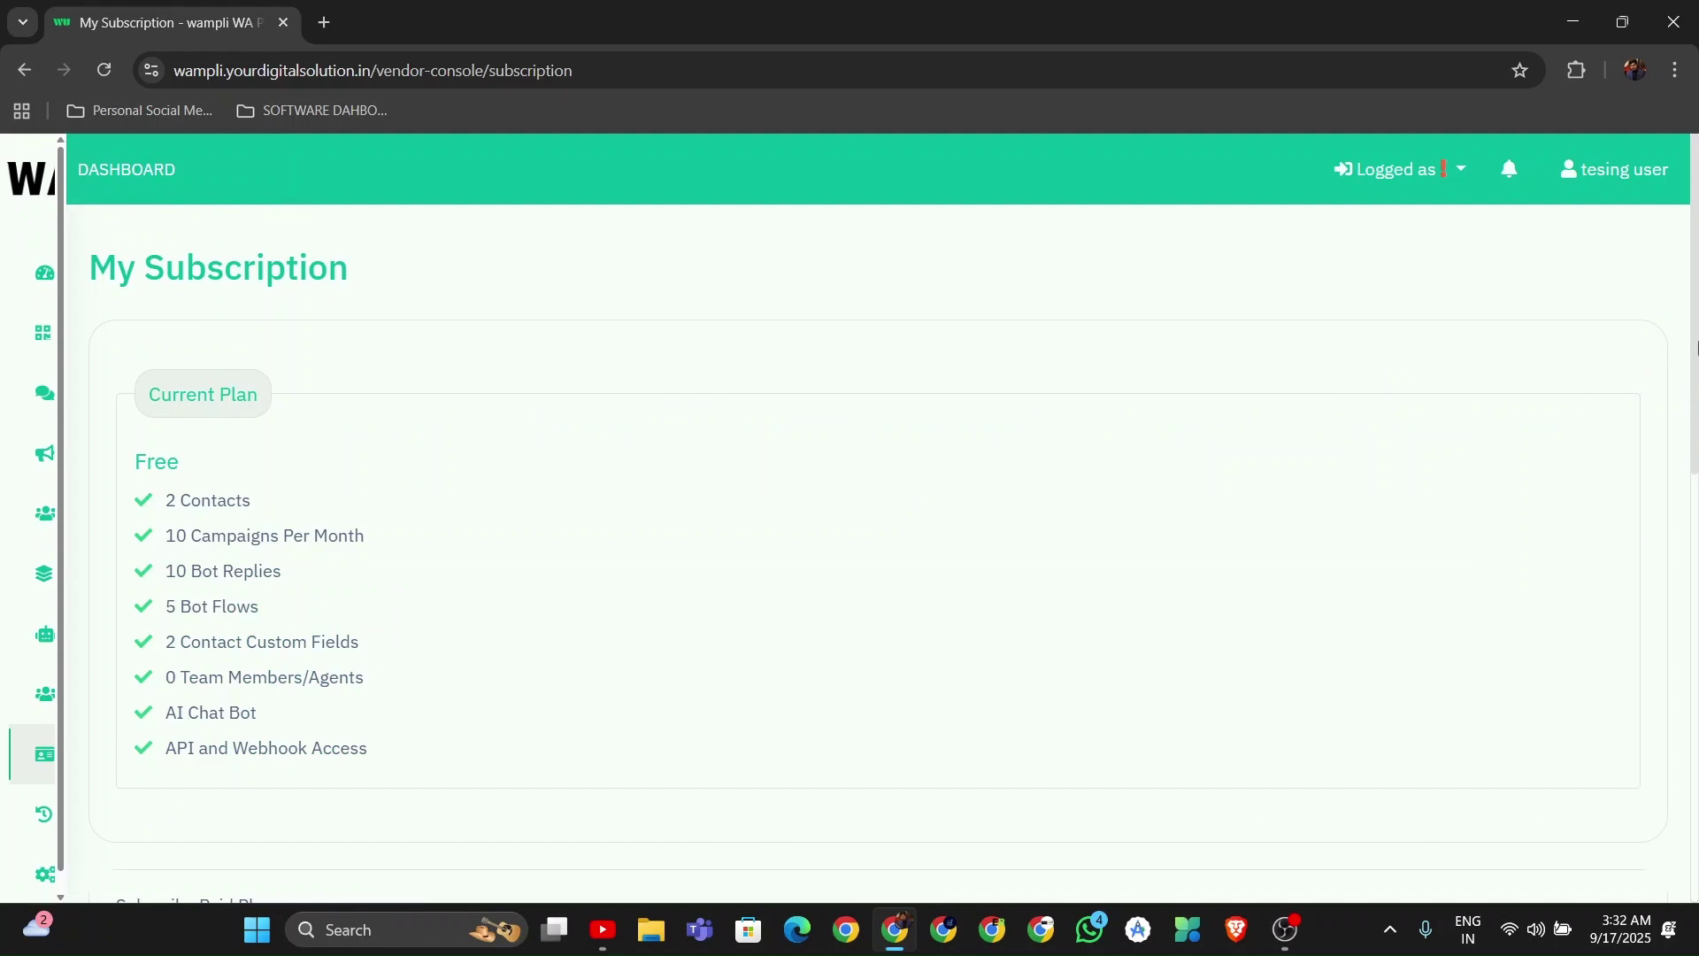
scroll(561, 719, down, 8)
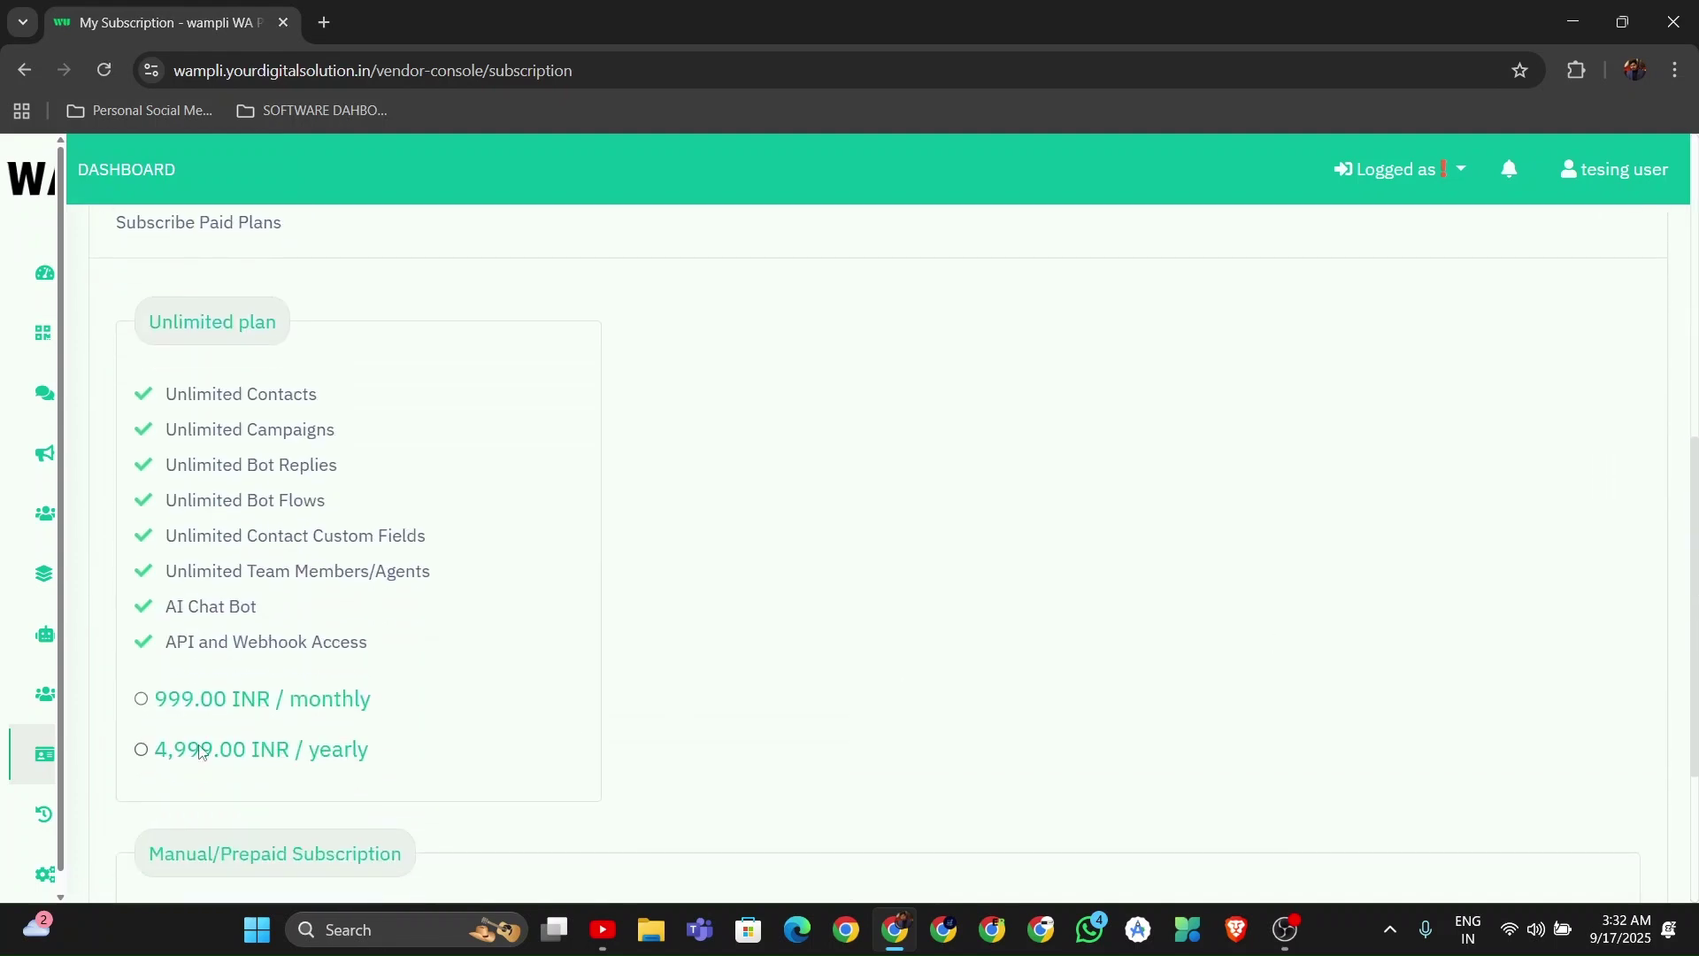
- Open the Message Log and view its message type filter, date filters and list of messages
mouse_move(21, 863)
click(72, 814)
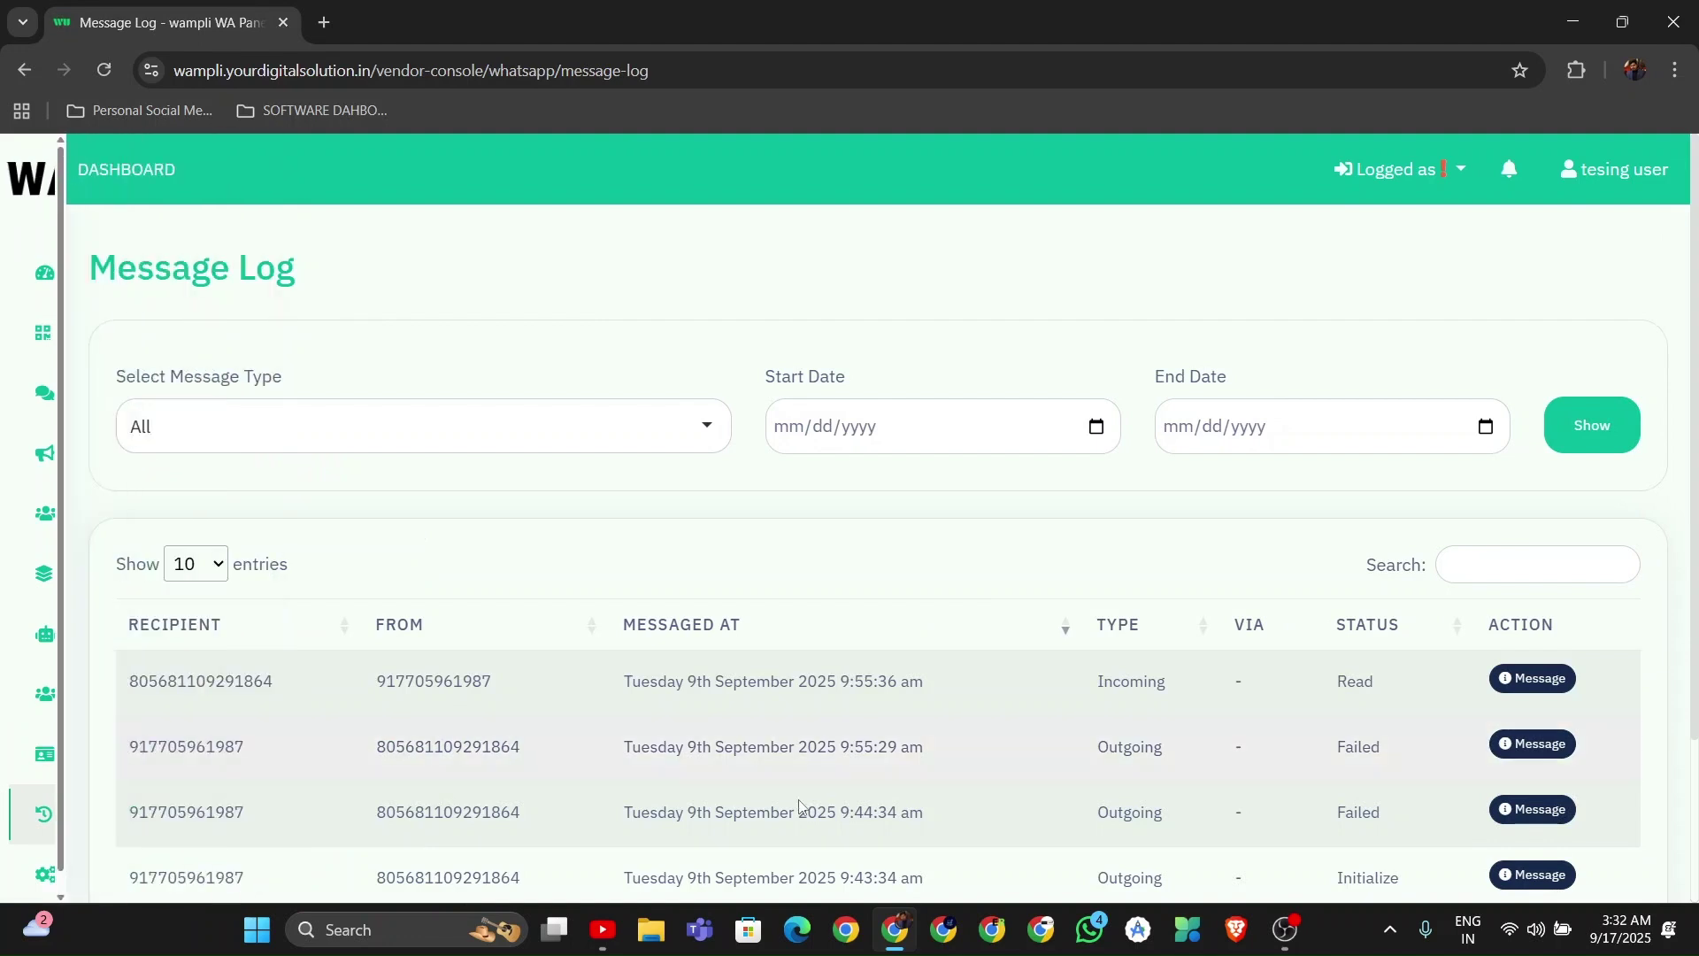
click(416, 427)
click(416, 427)
click(416, 427)
scroll(1696, 310, down, 3)
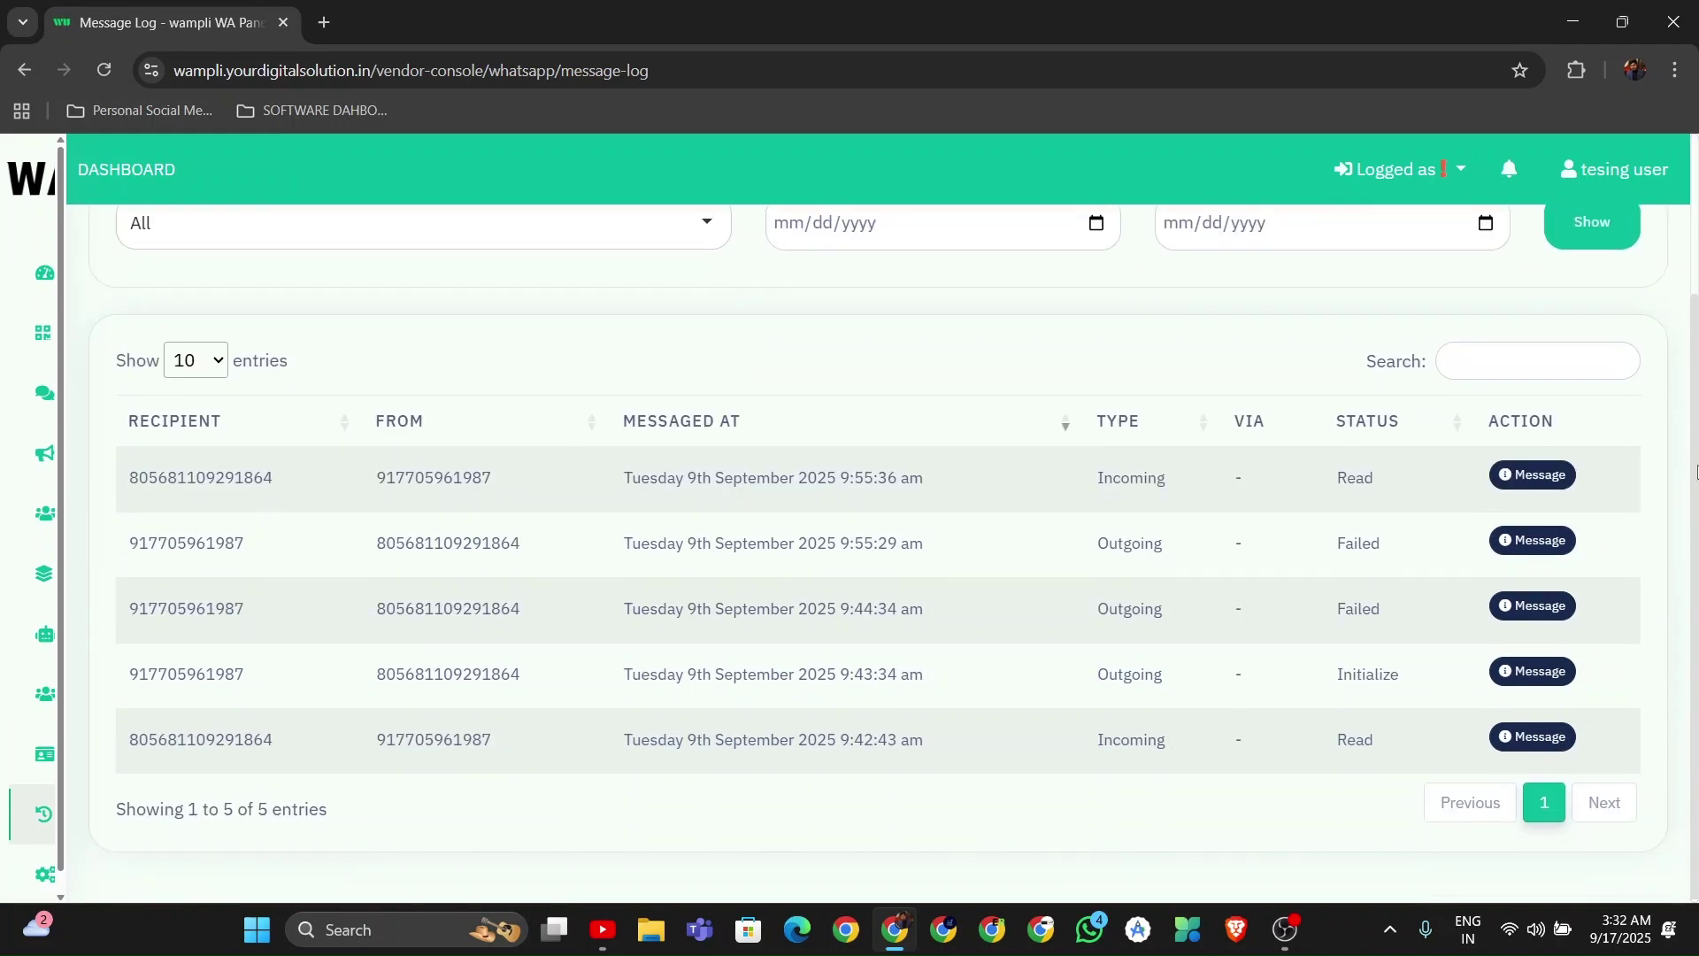
- Open the General settings and review the vendor title, business information, timezone and default language fields
click(71, 876)
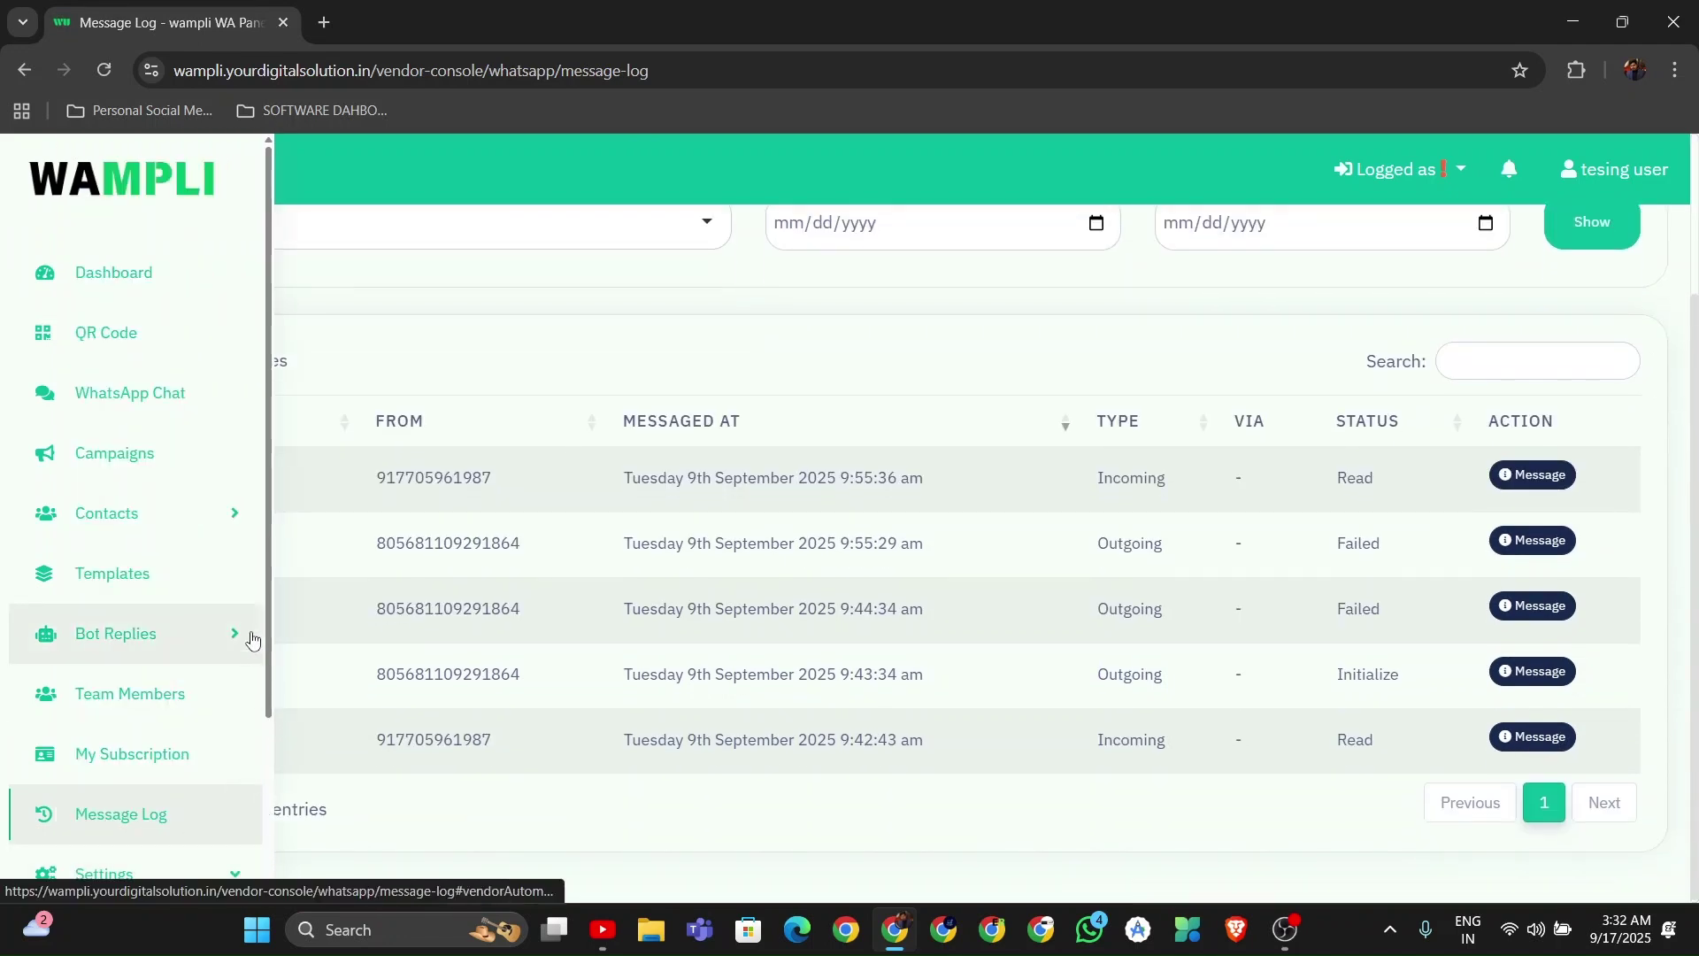
scroll(221, 619, down, 3)
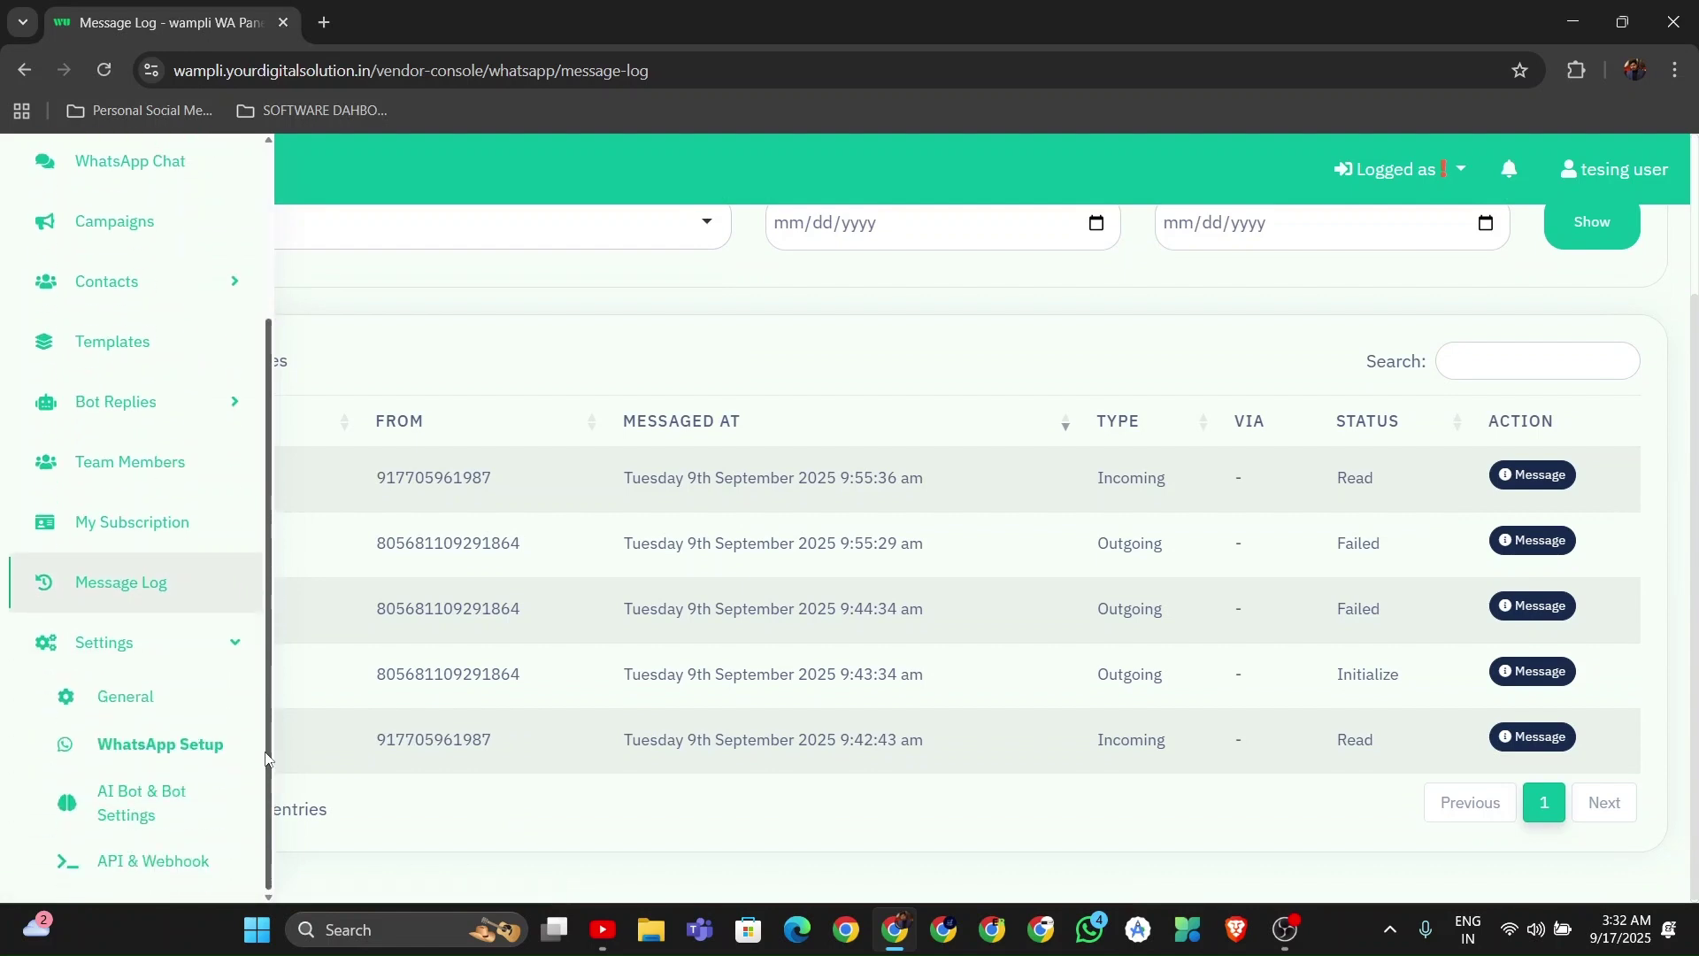
click(146, 713)
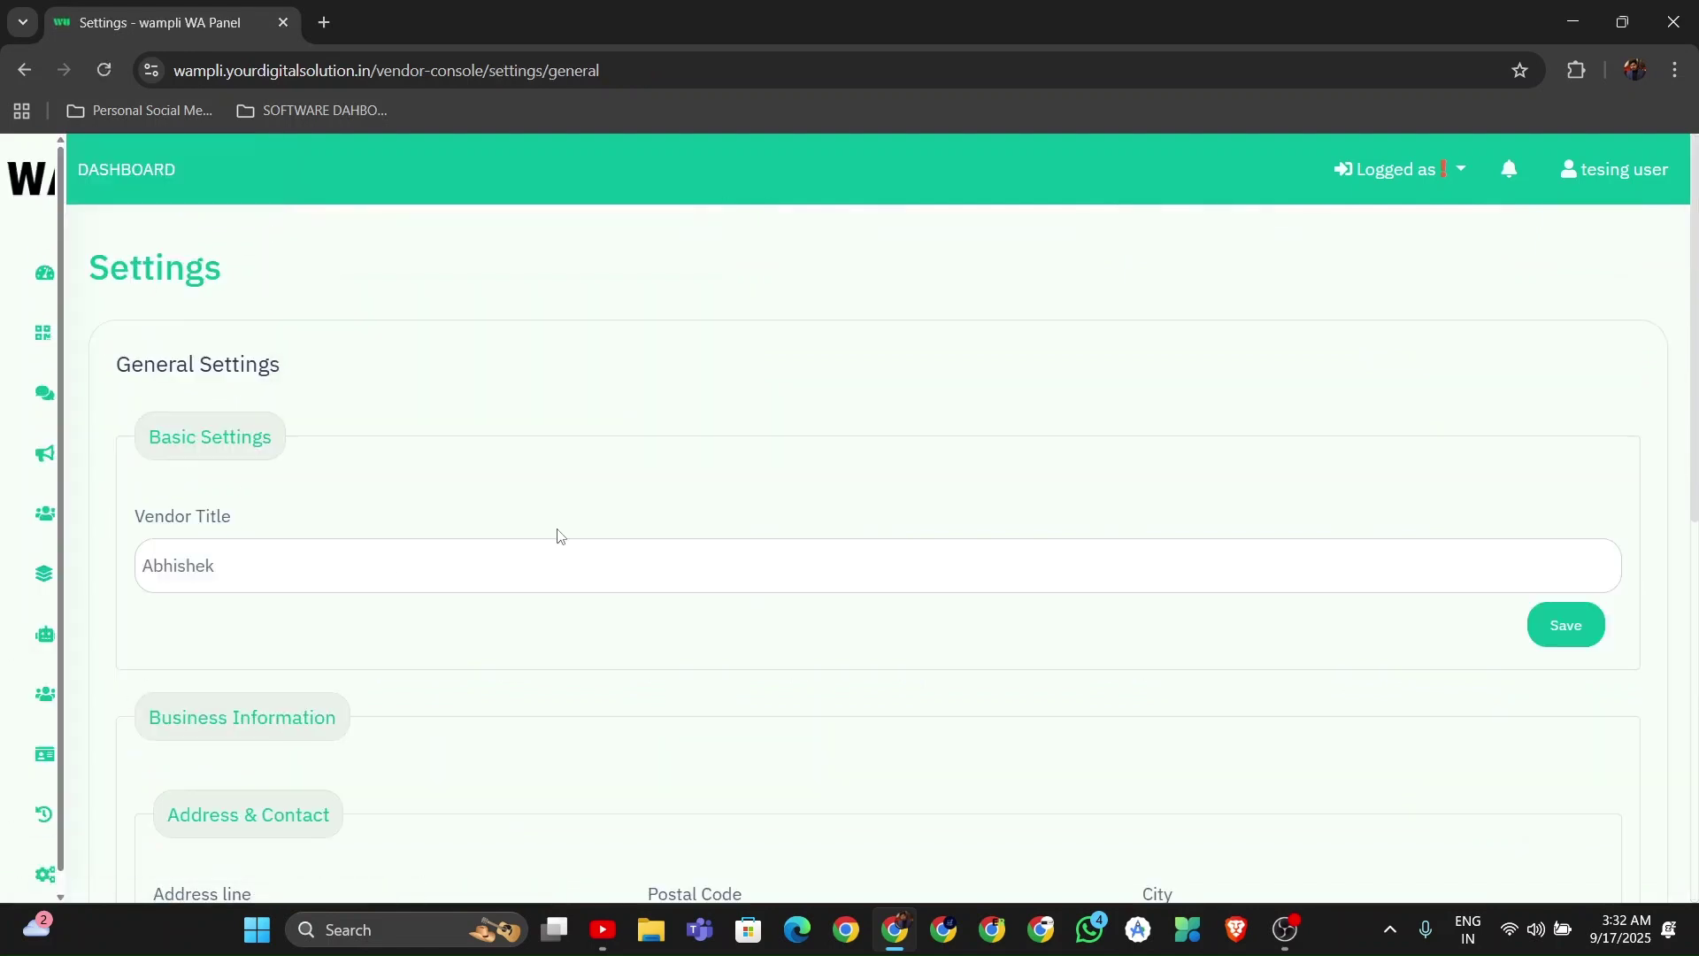
scroll(1696, 794, down, 10)
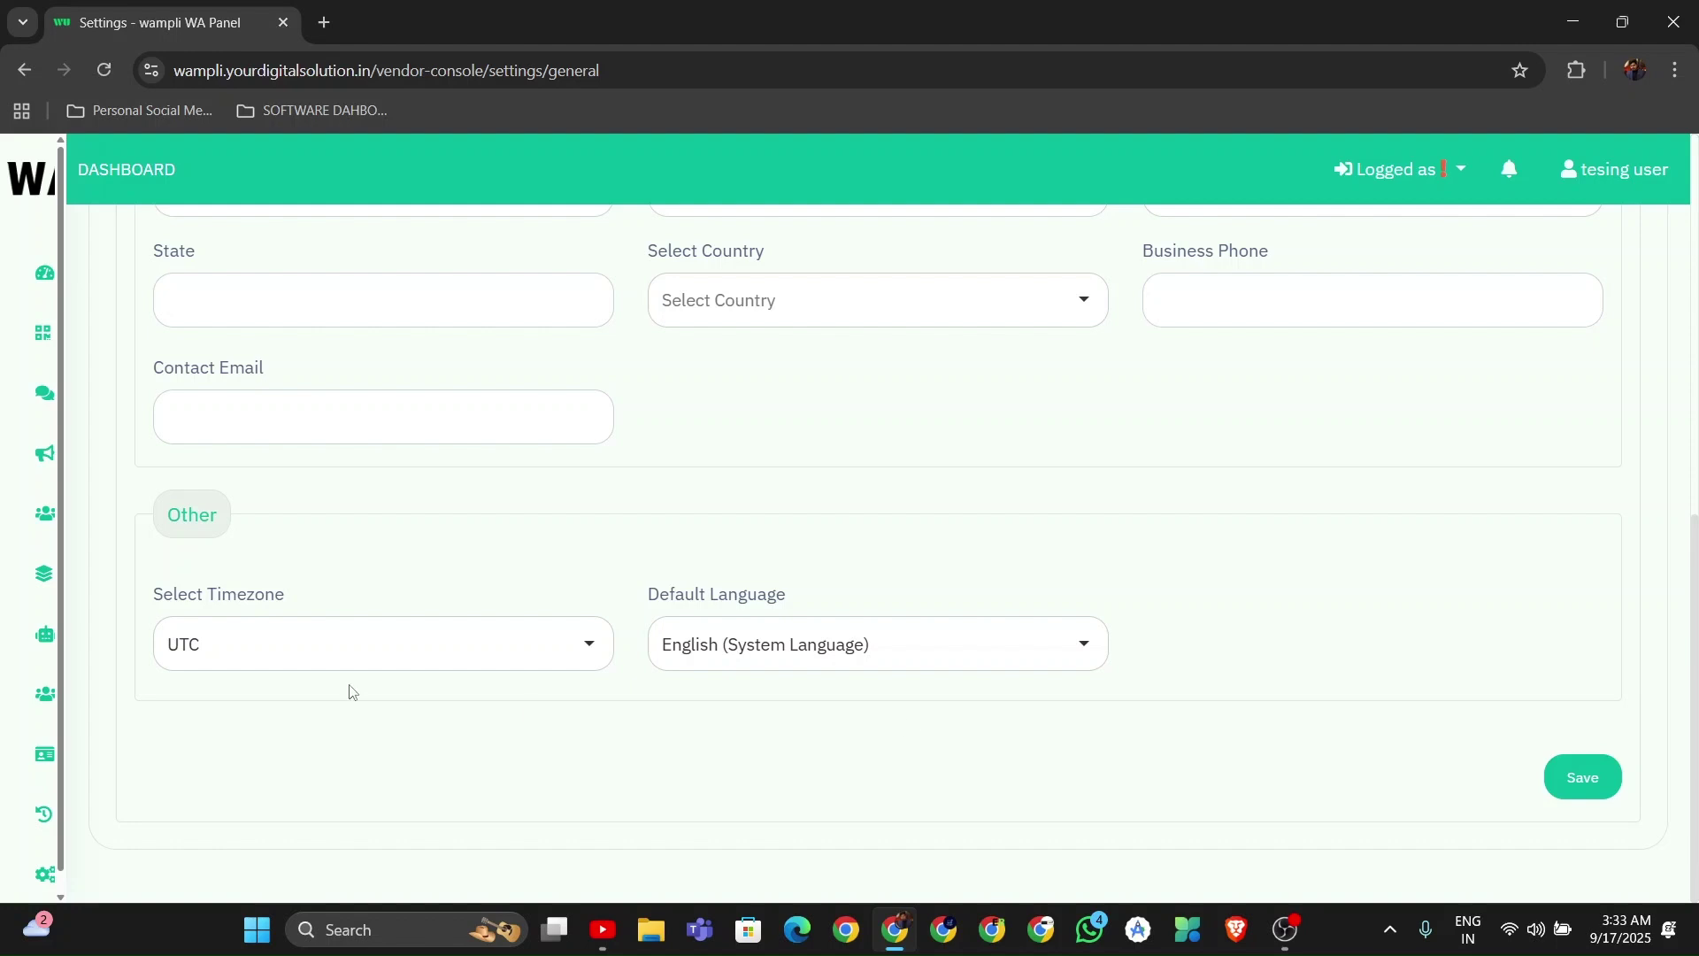
- Open the WhatsApp Setup settings and view the Cloud API connection status and WhatsApp Business information
mouse_move(196, 475)
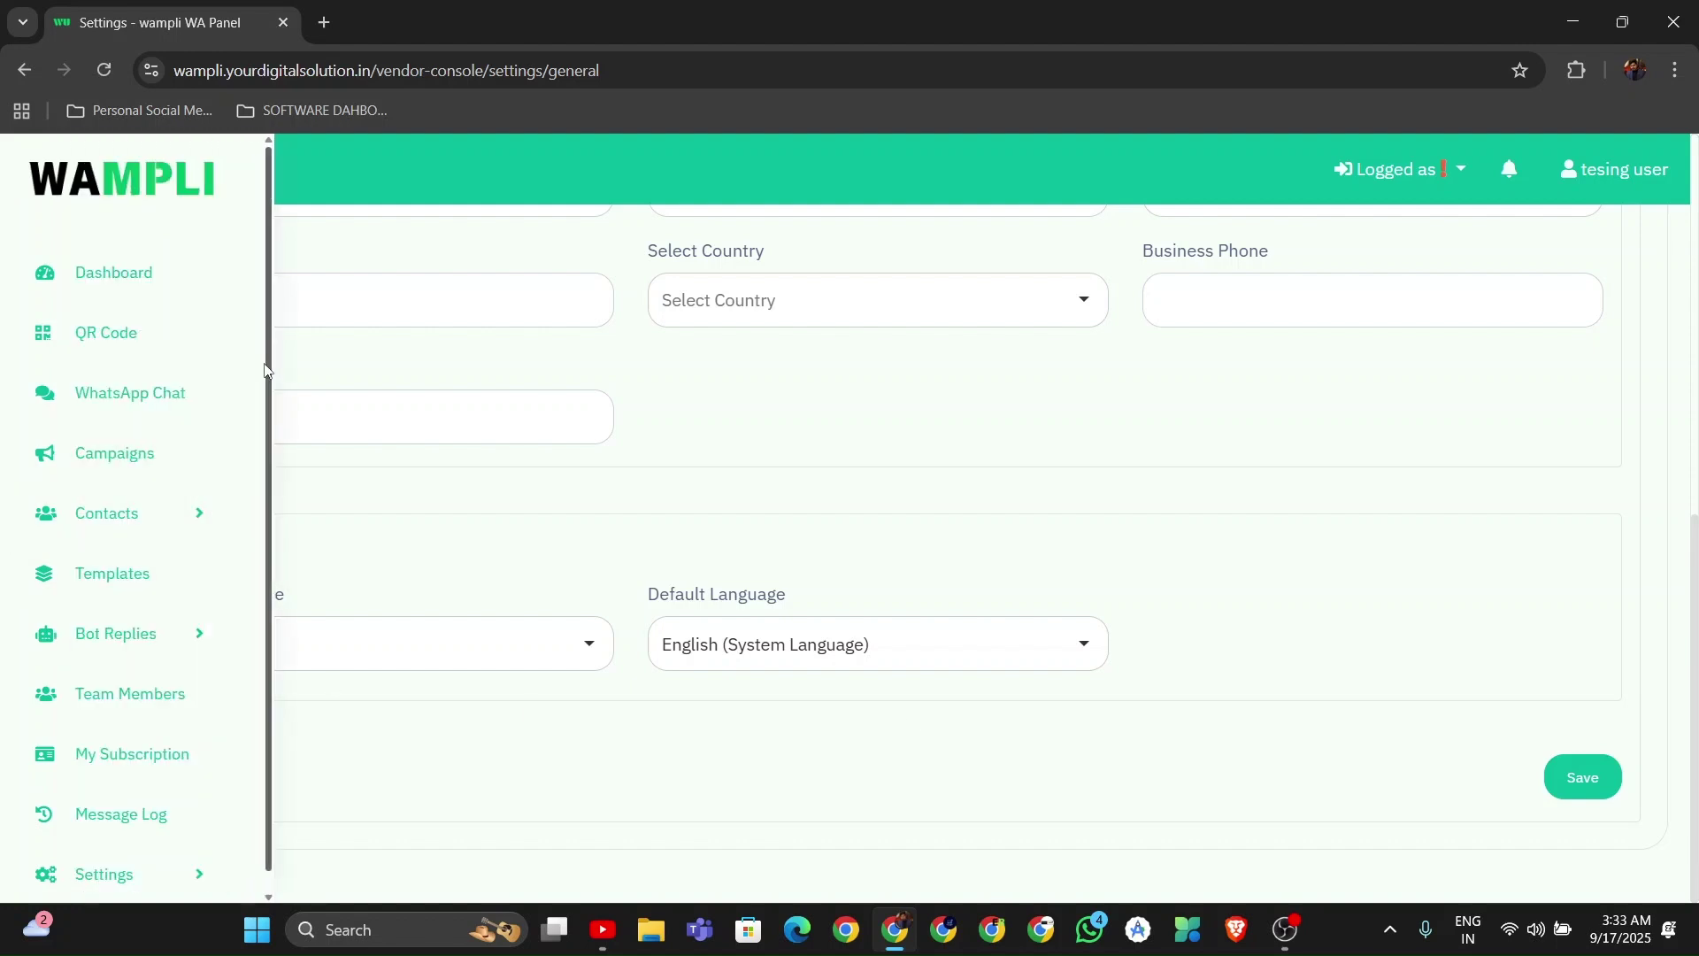
drag(266, 367, 267, 564)
click(165, 867)
drag(270, 522, 270, 679)
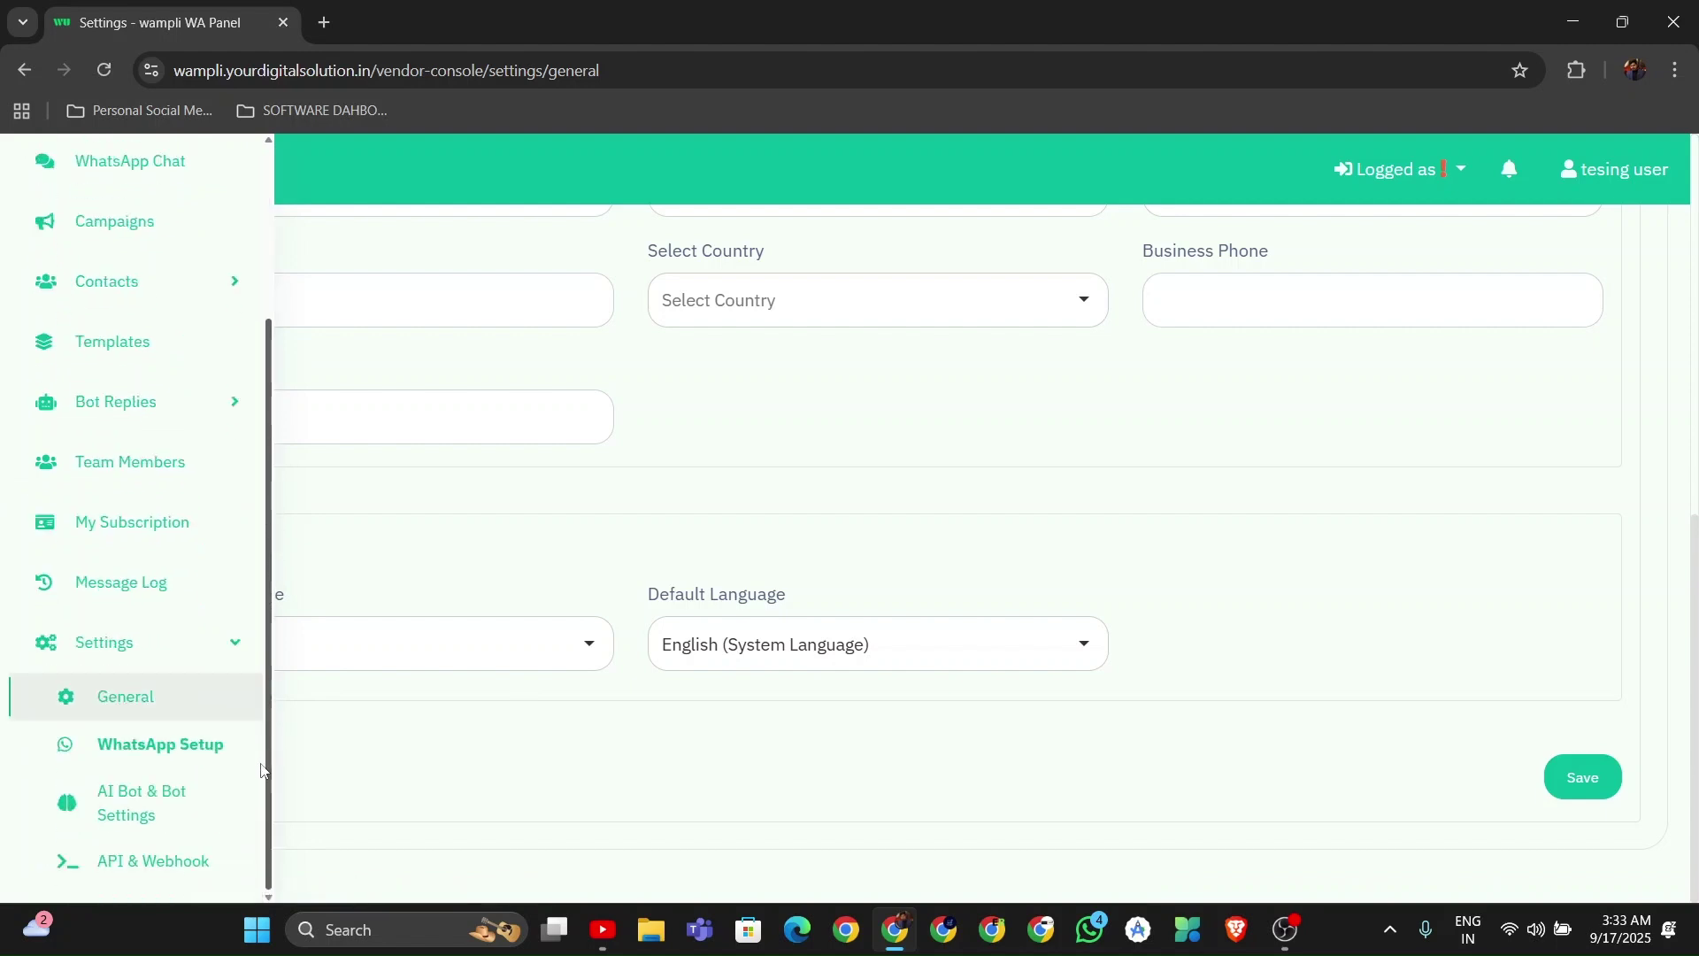
click(168, 762)
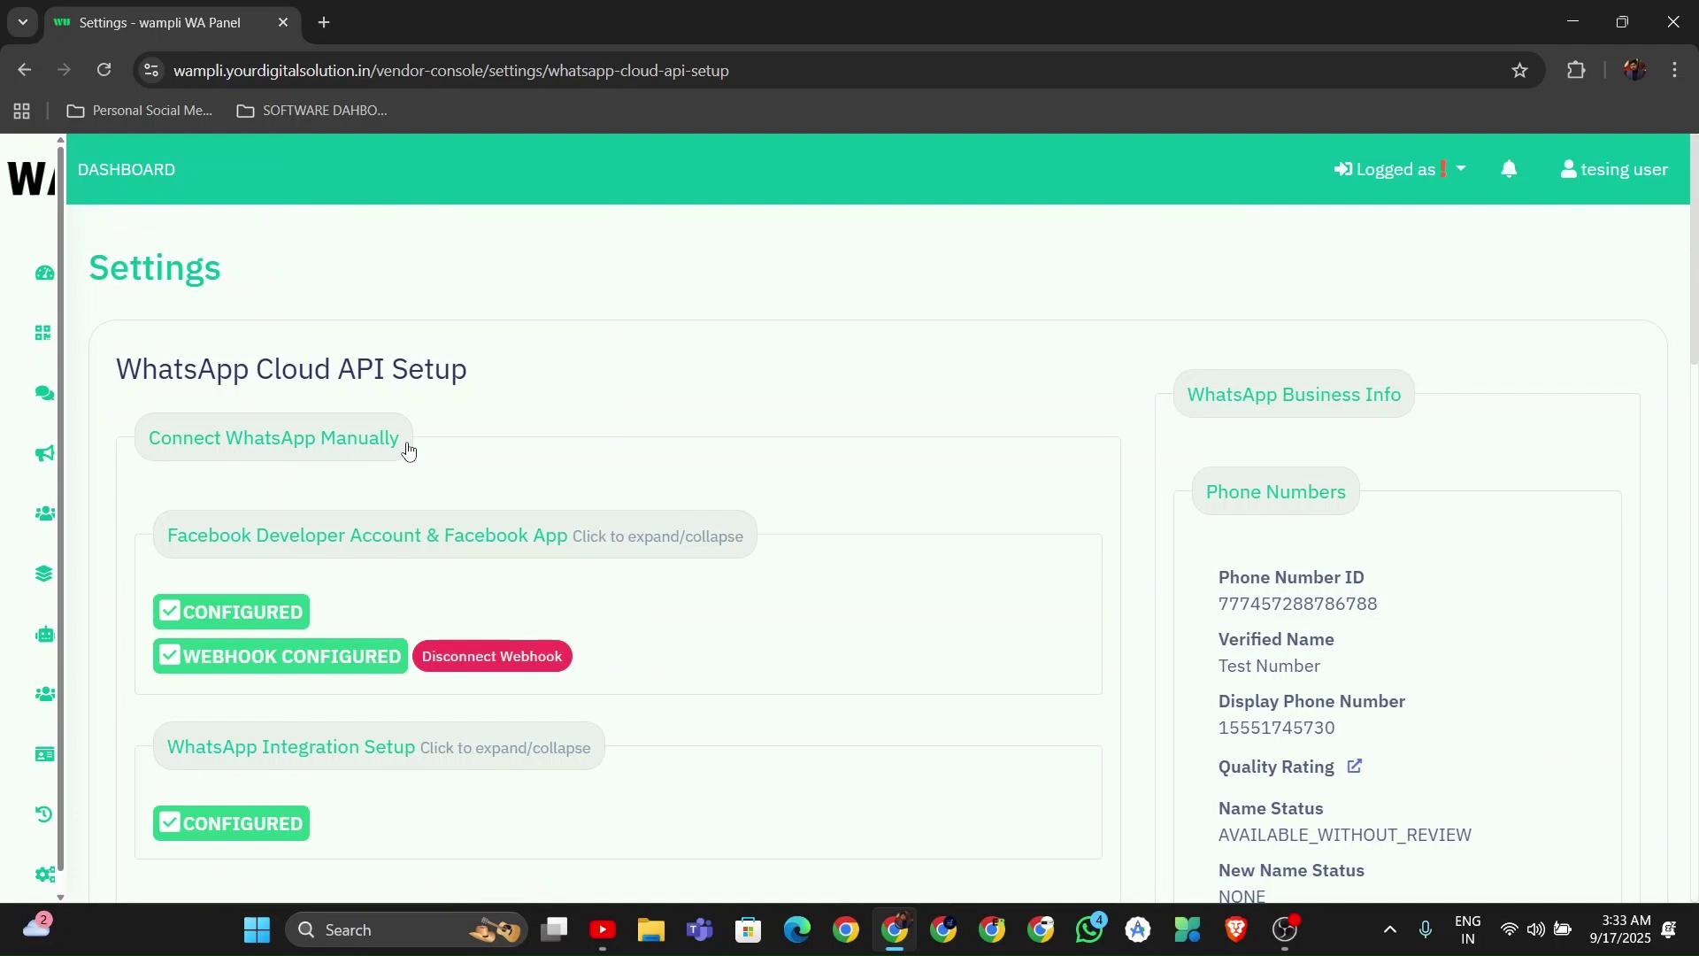
- Open the AI Bot & Bot Settings, expand Bot Timing Settings and view the OpenAI and FlowiseAI chatbot integration sections
mouse_move(245, 309)
scroll(255, 416, down, 1)
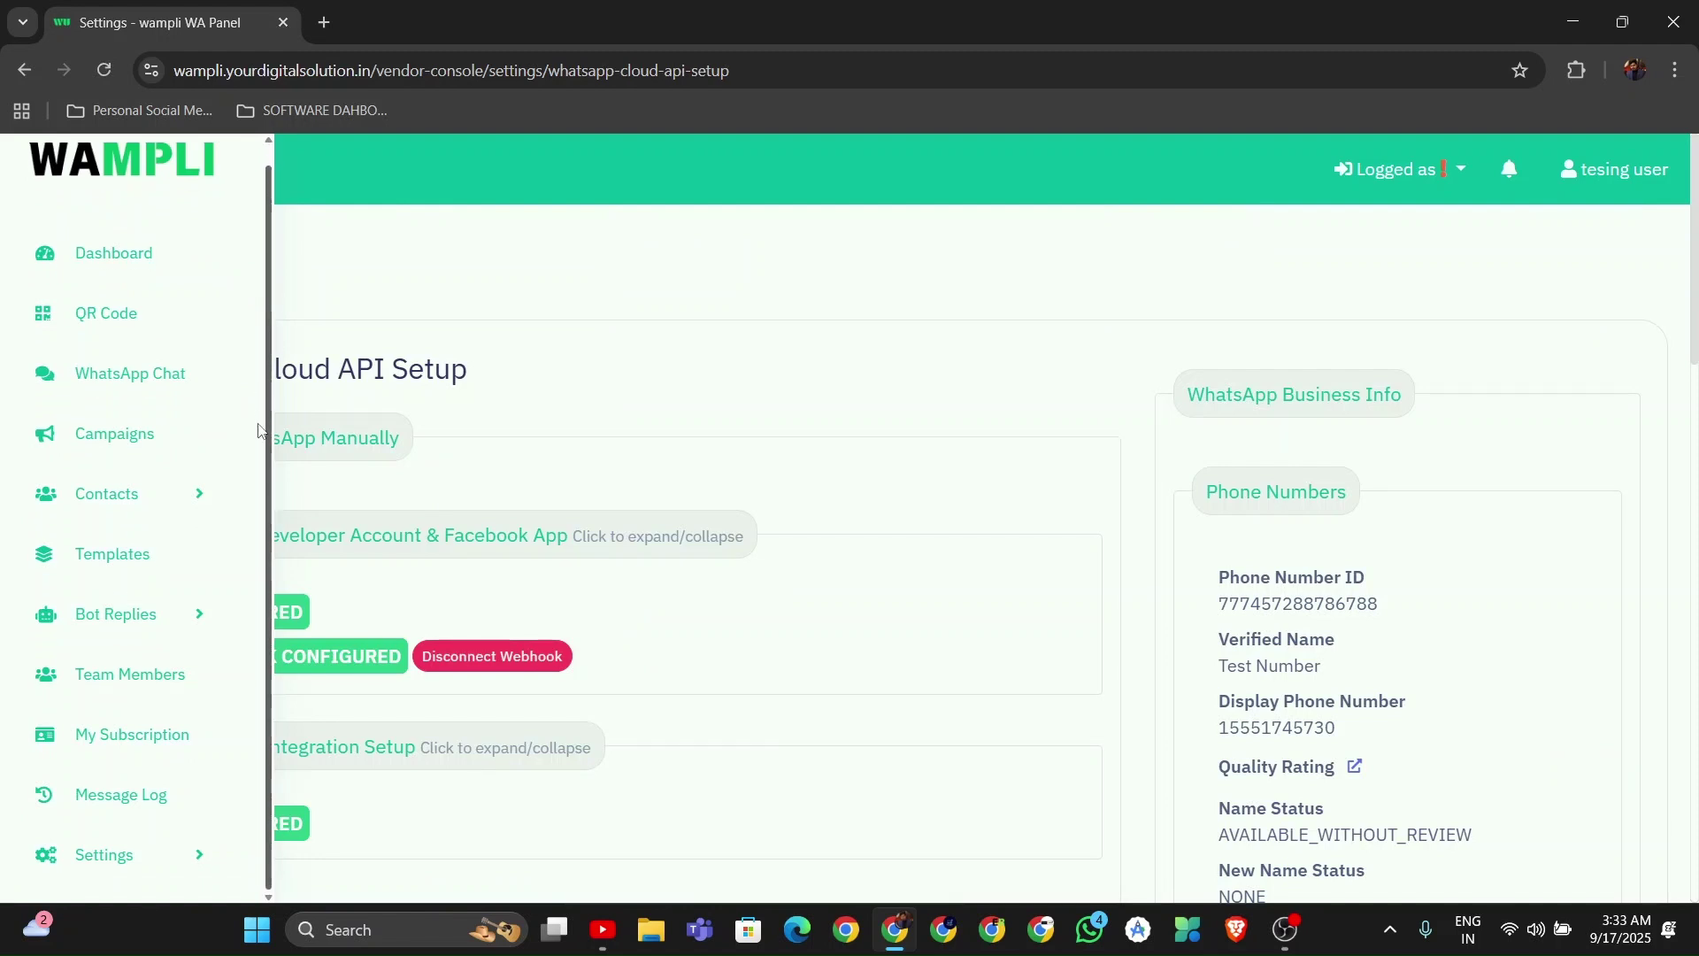
click(209, 855)
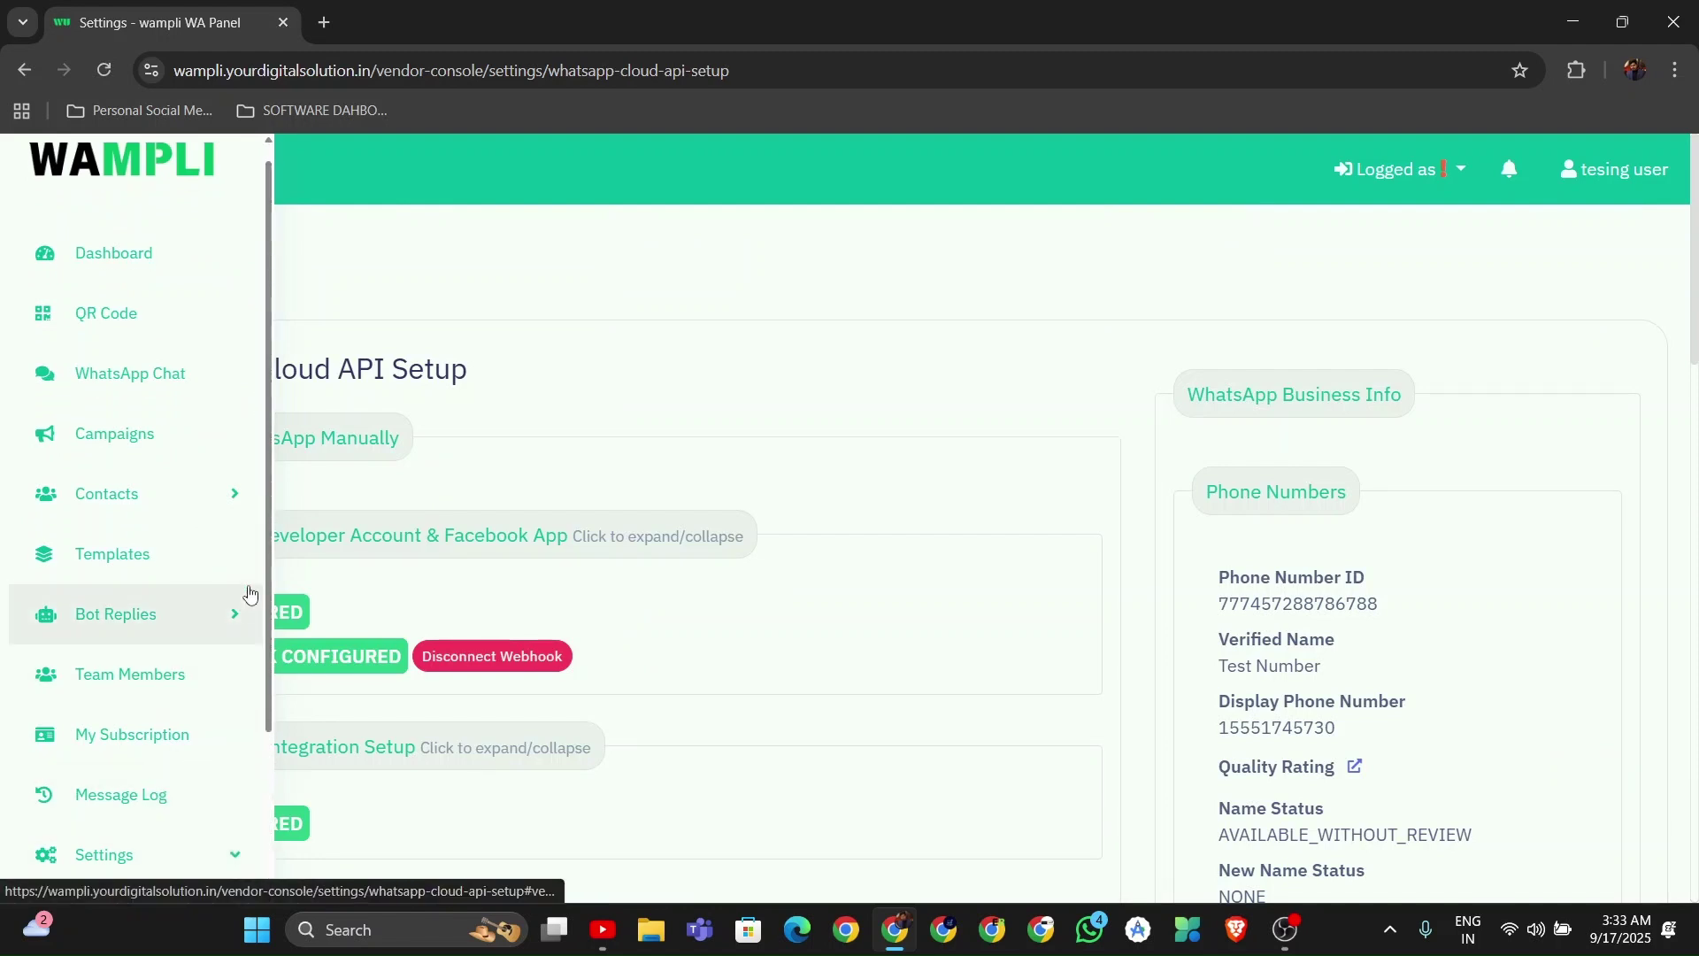
drag(268, 472, 269, 766)
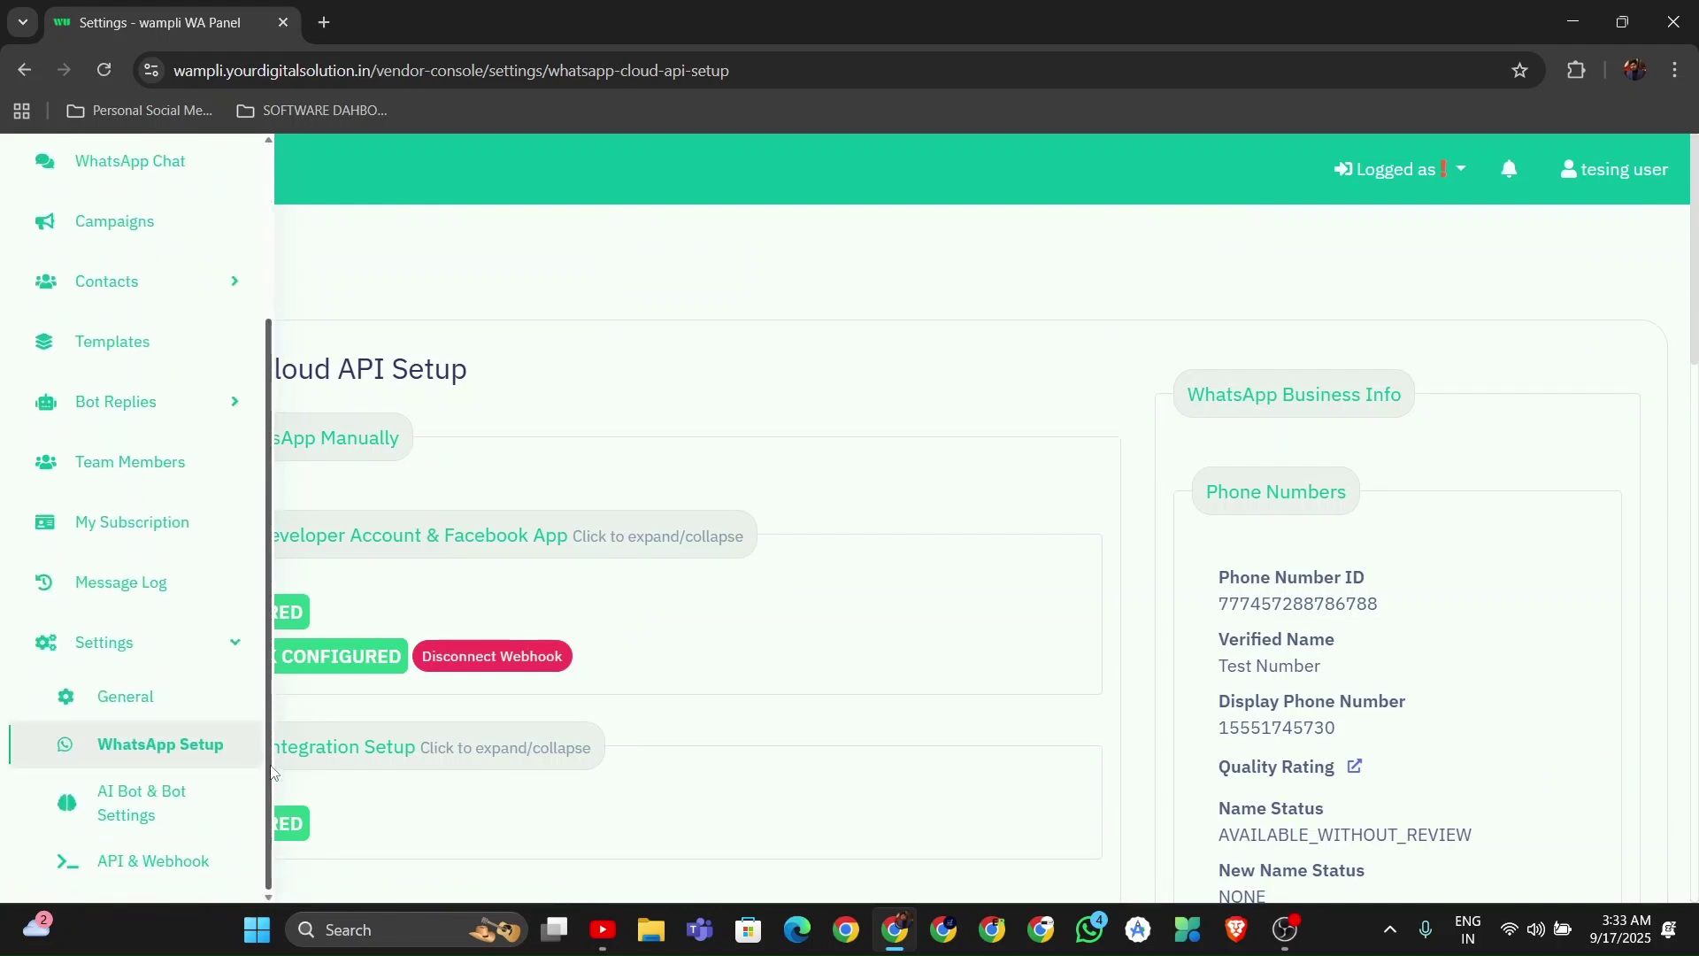
click(194, 819)
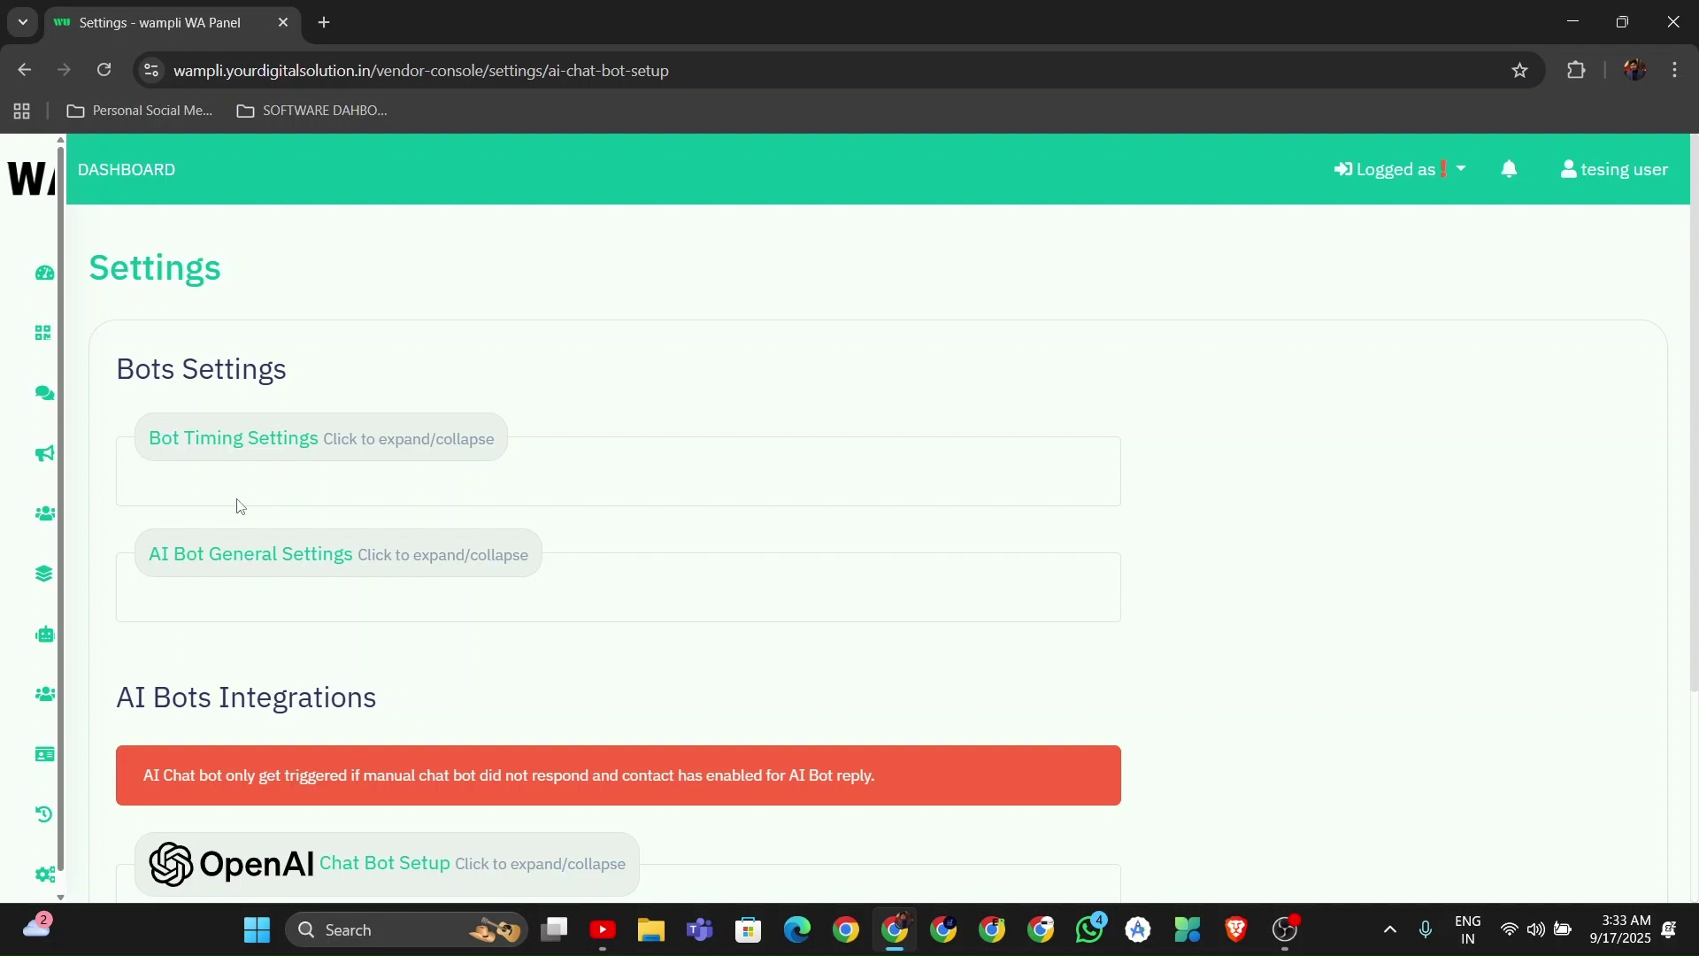
click(258, 453)
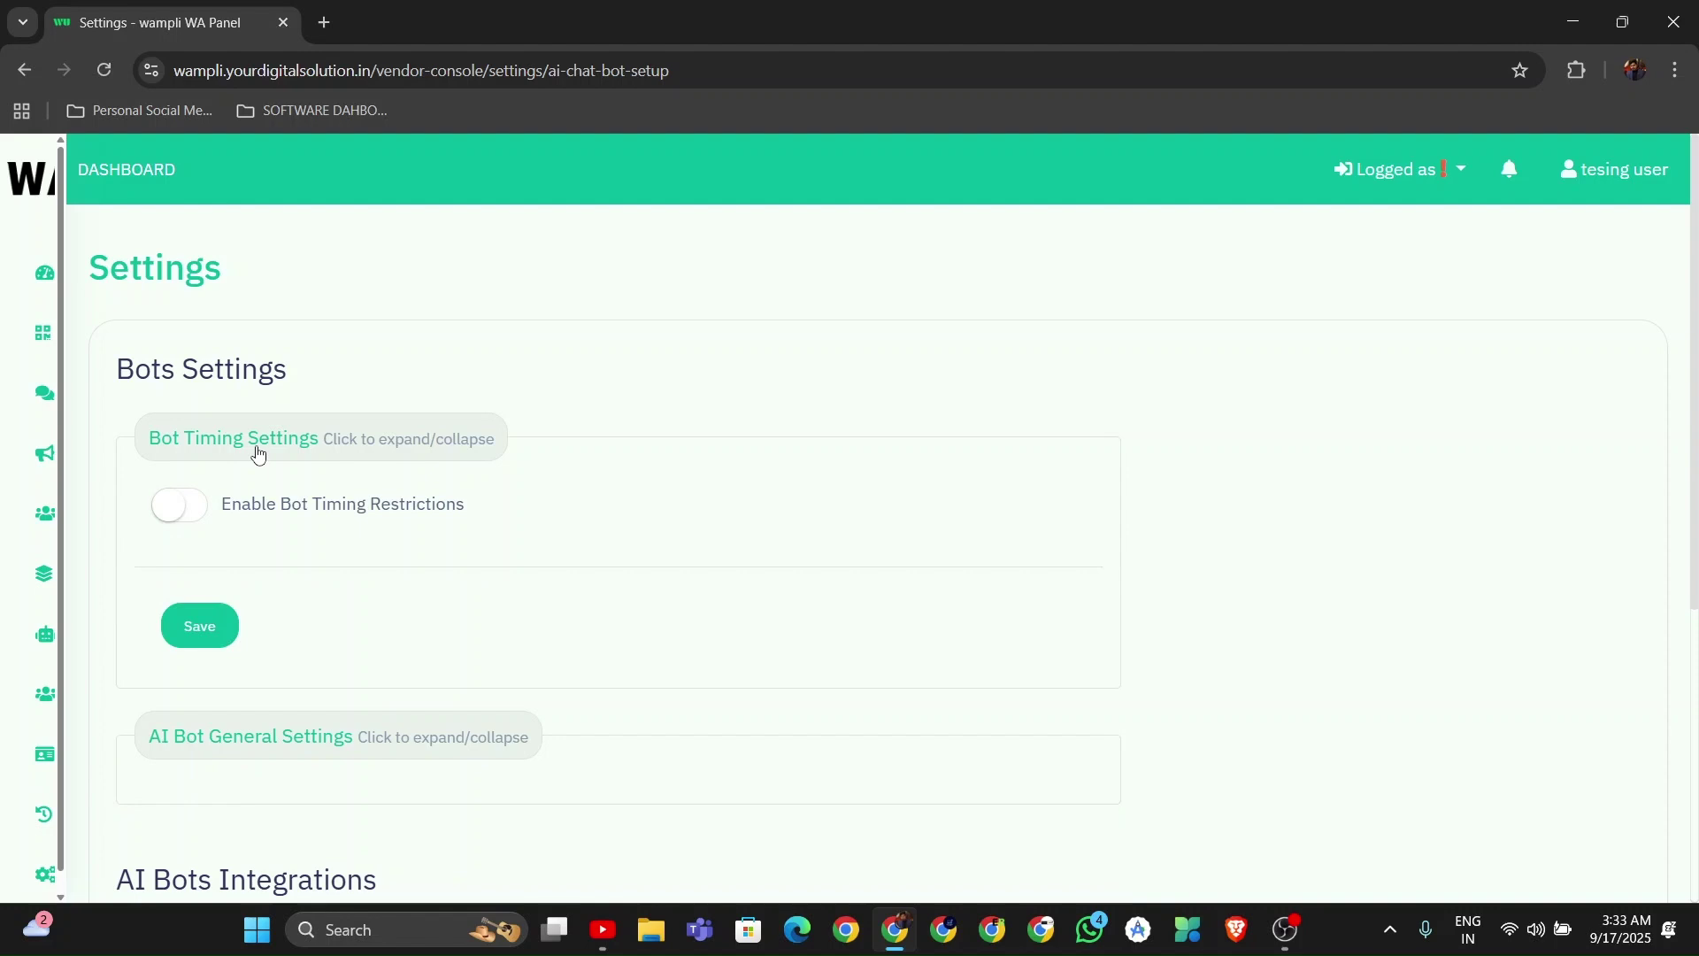
scroll(1695, 685, down, 5)
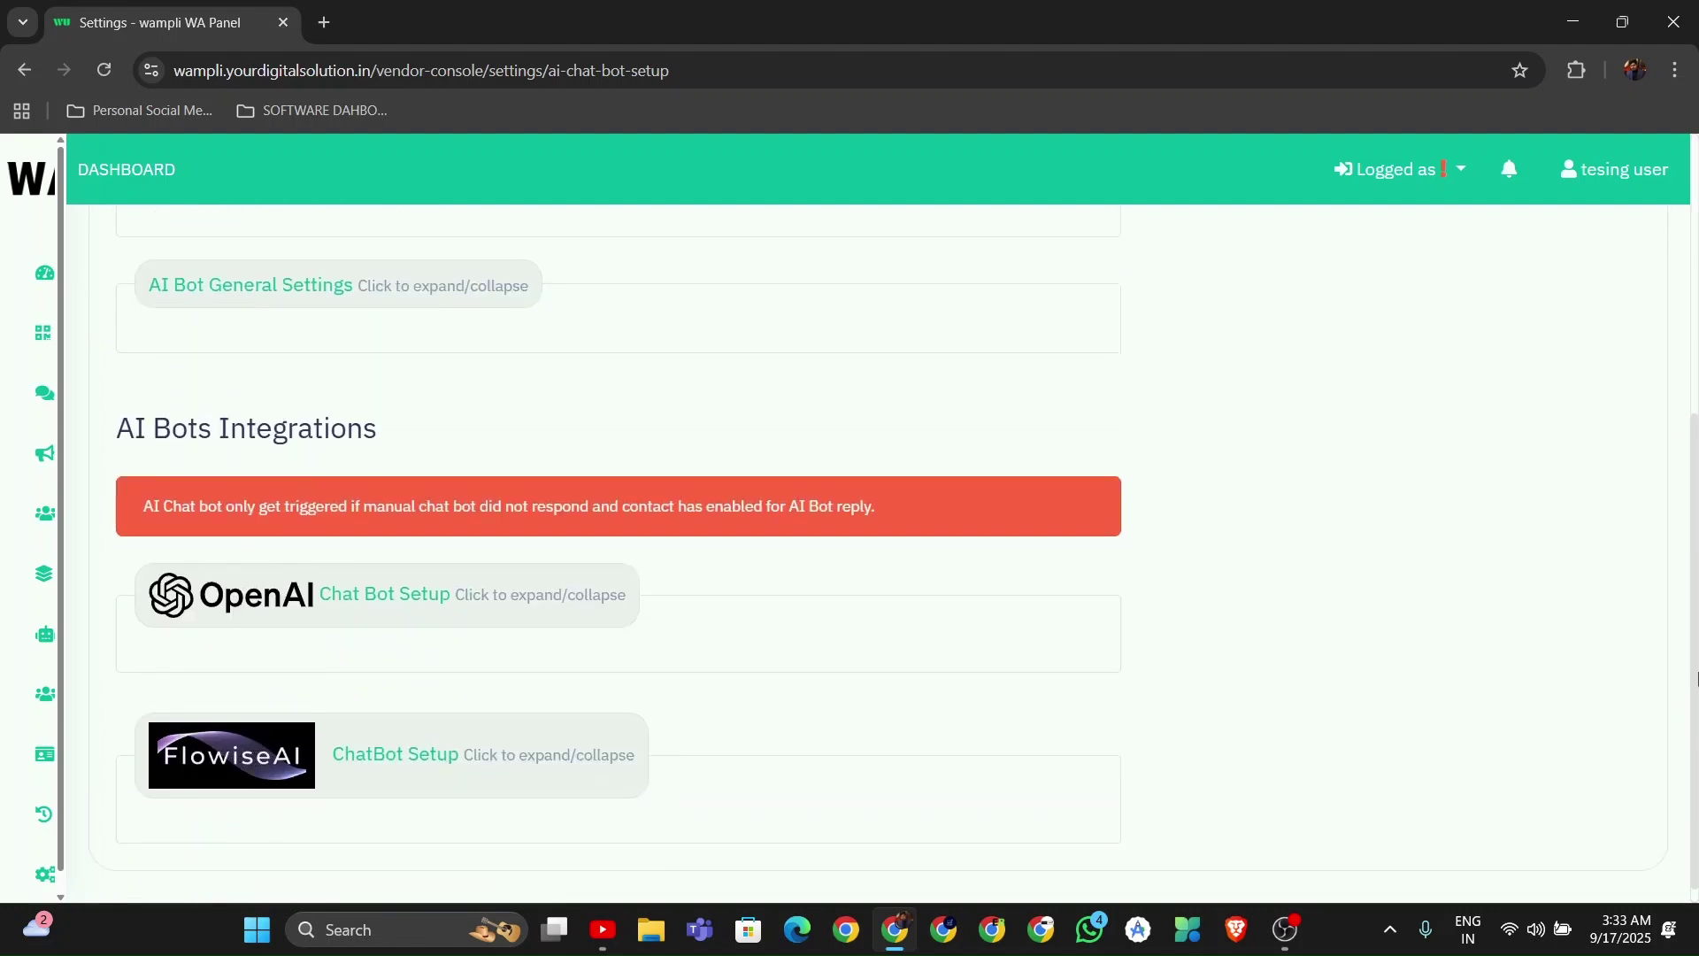
scroll(1695, 686, down, 1)
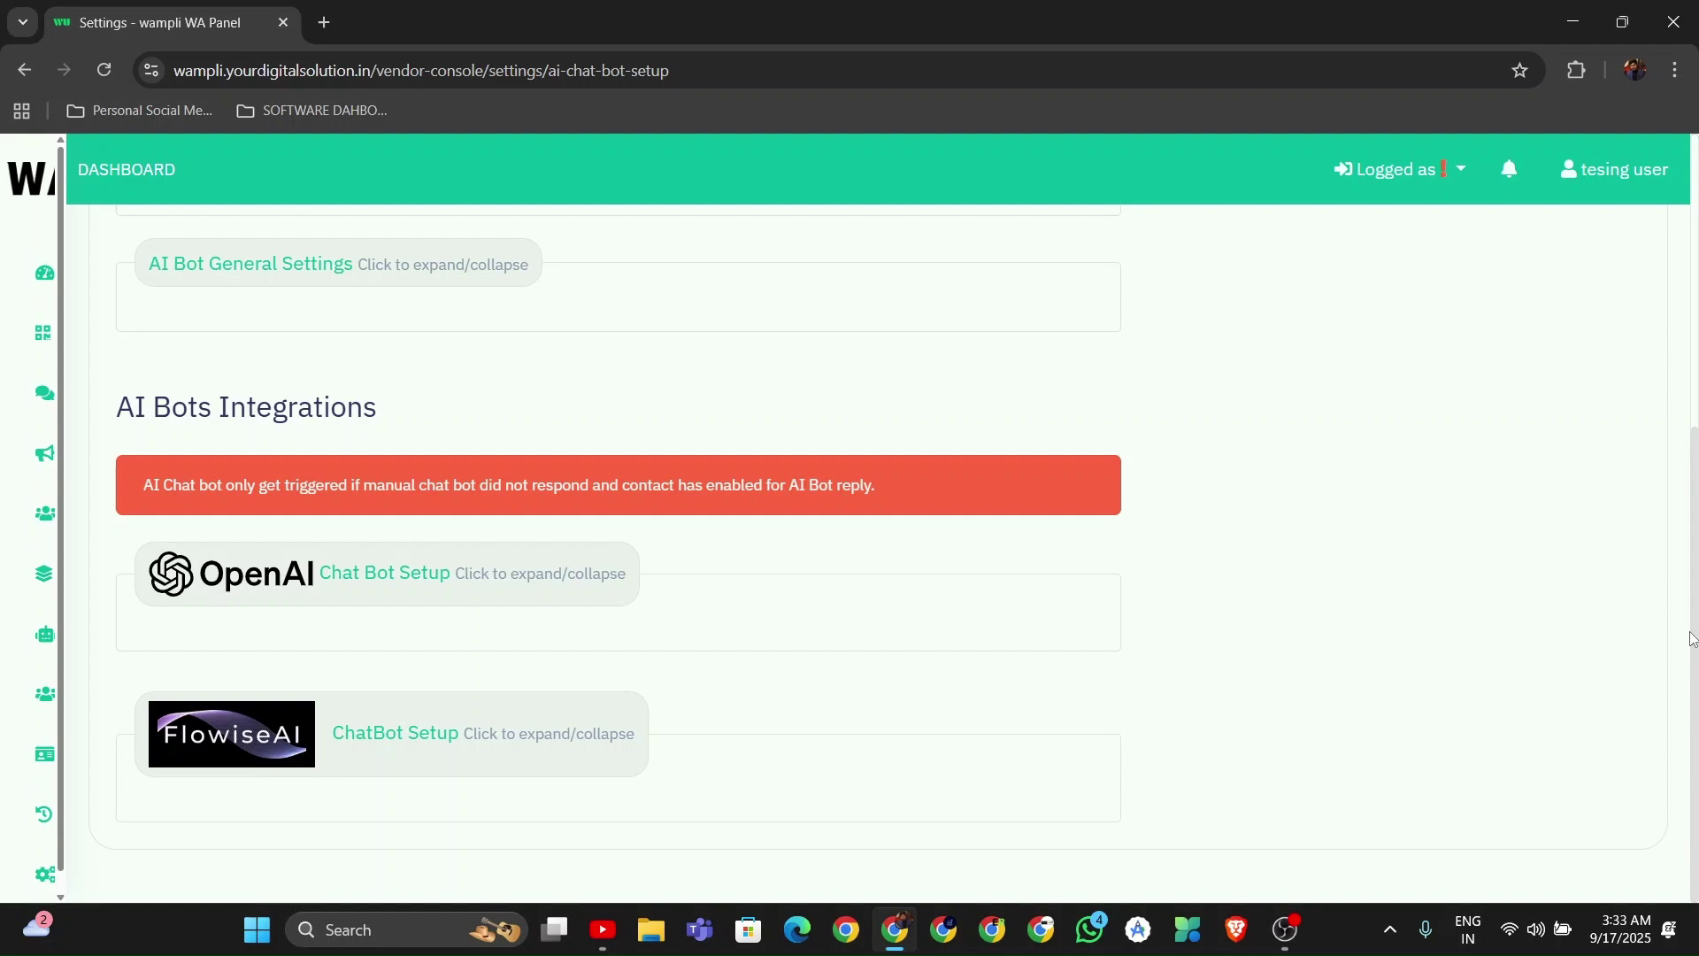
- Open the API & Webhook settings and review the webhook endpoint option, example webhook response, and API variables and parameters
mouse_move(83, 644)
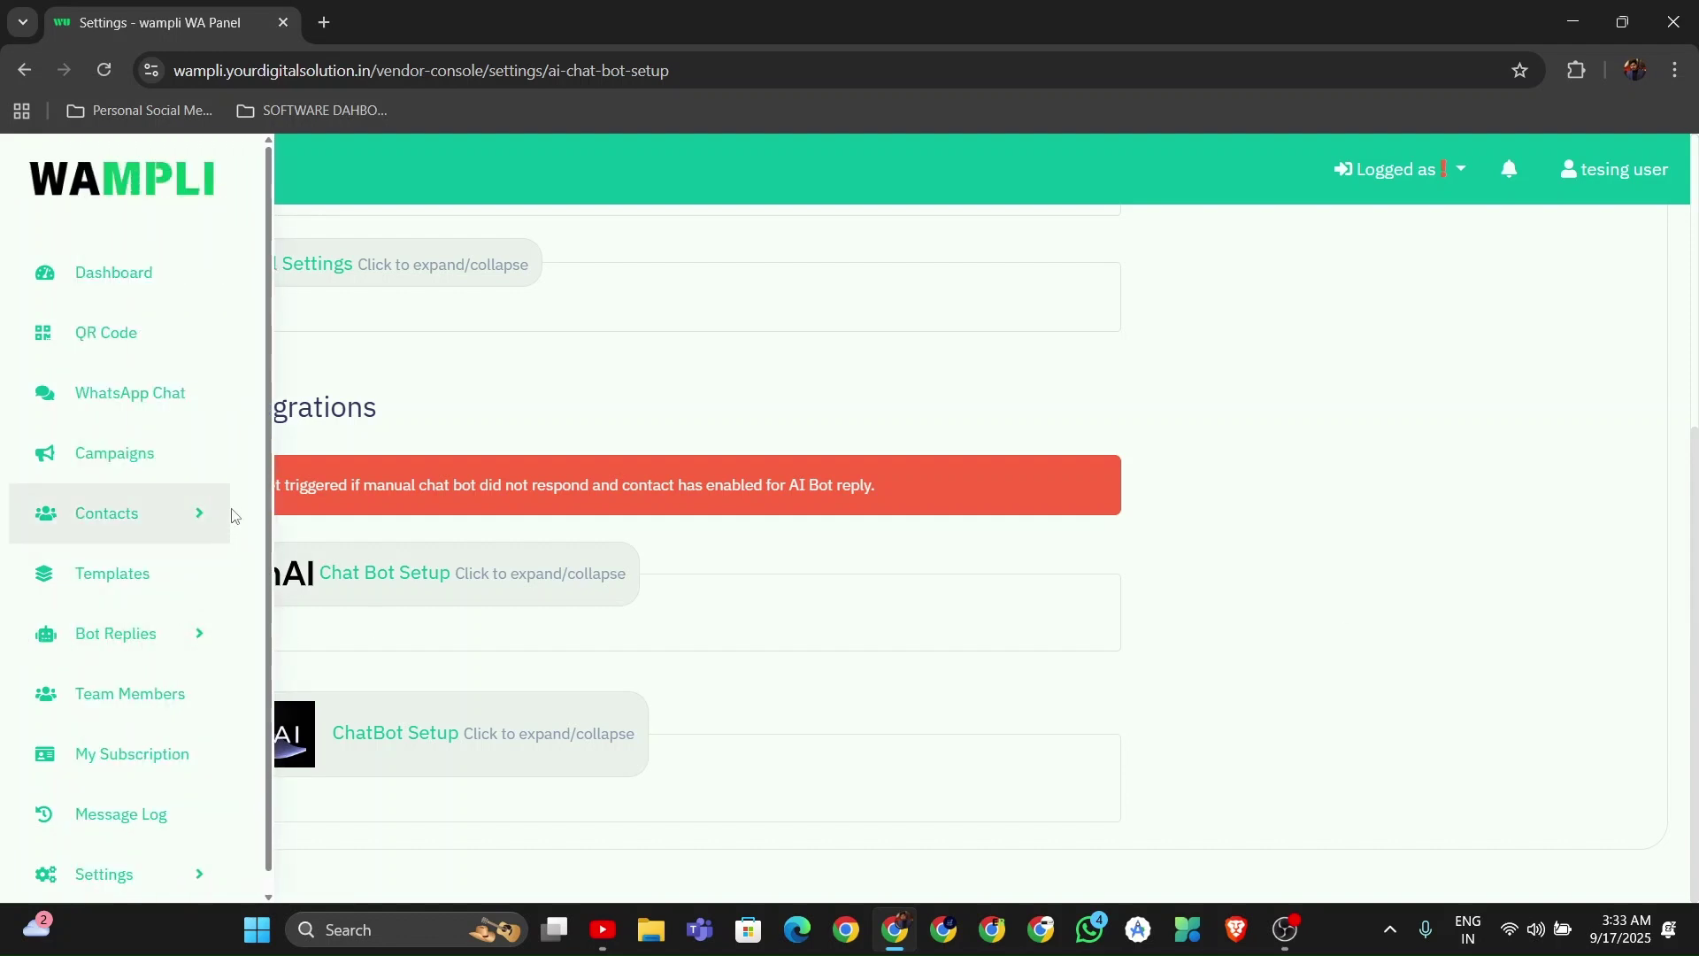
scroll(262, 652, down, 1)
click(191, 852)
scroll(243, 762, down, 3)
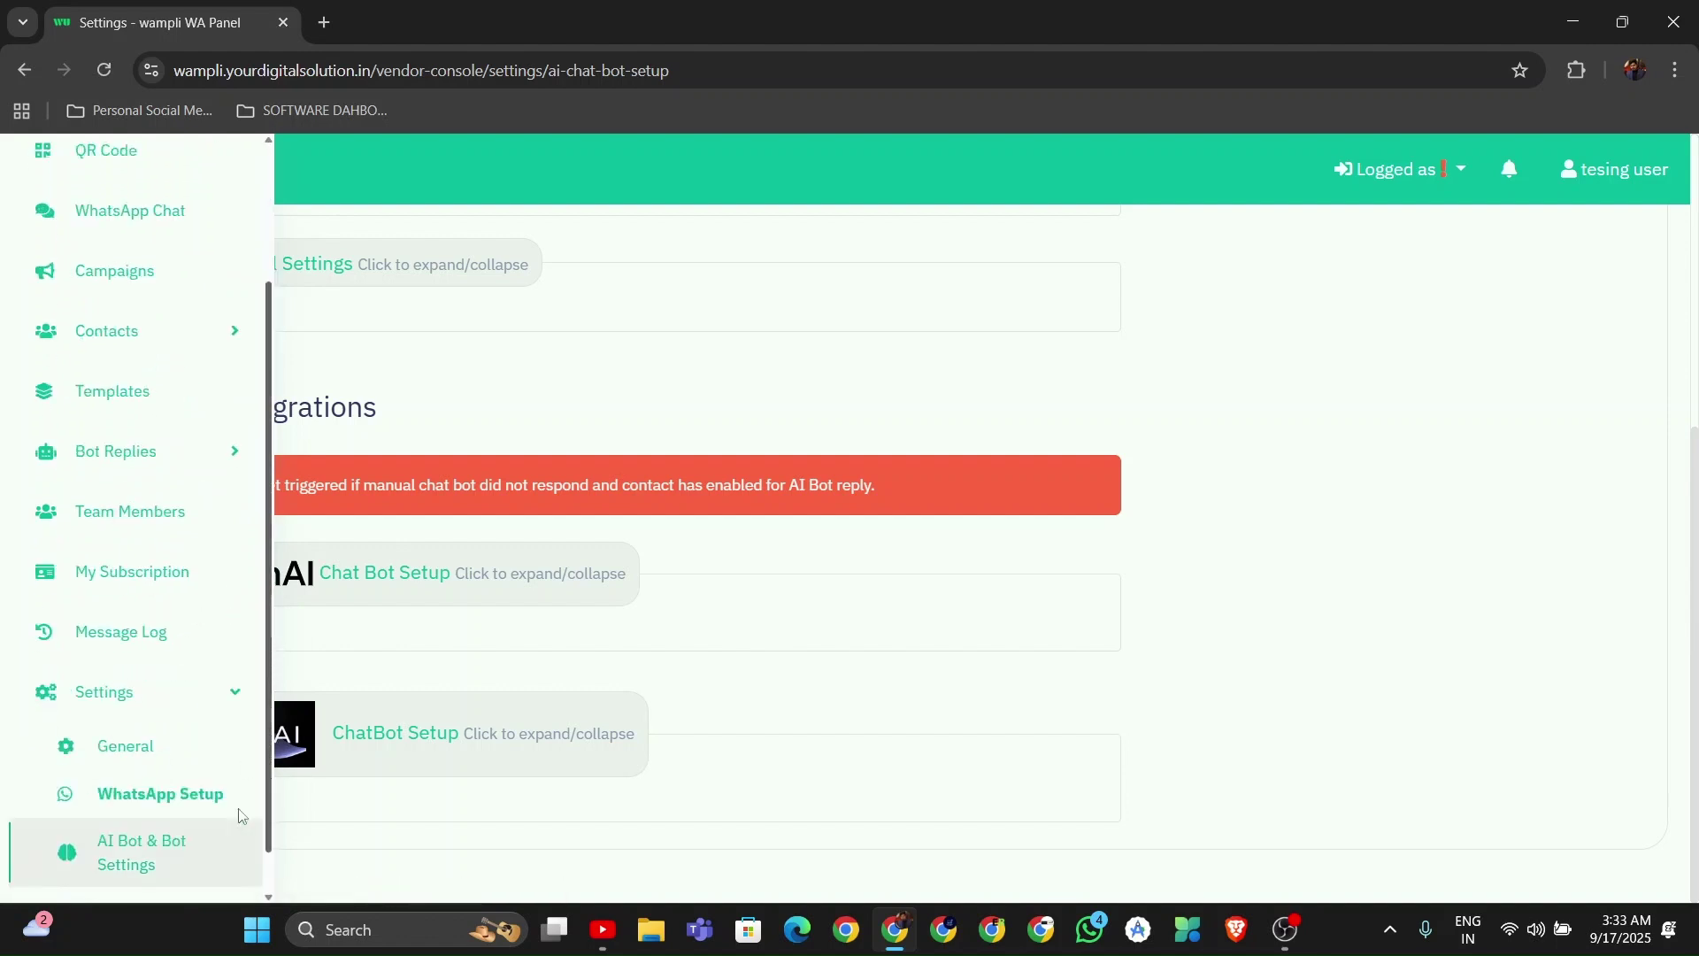
click(133, 863)
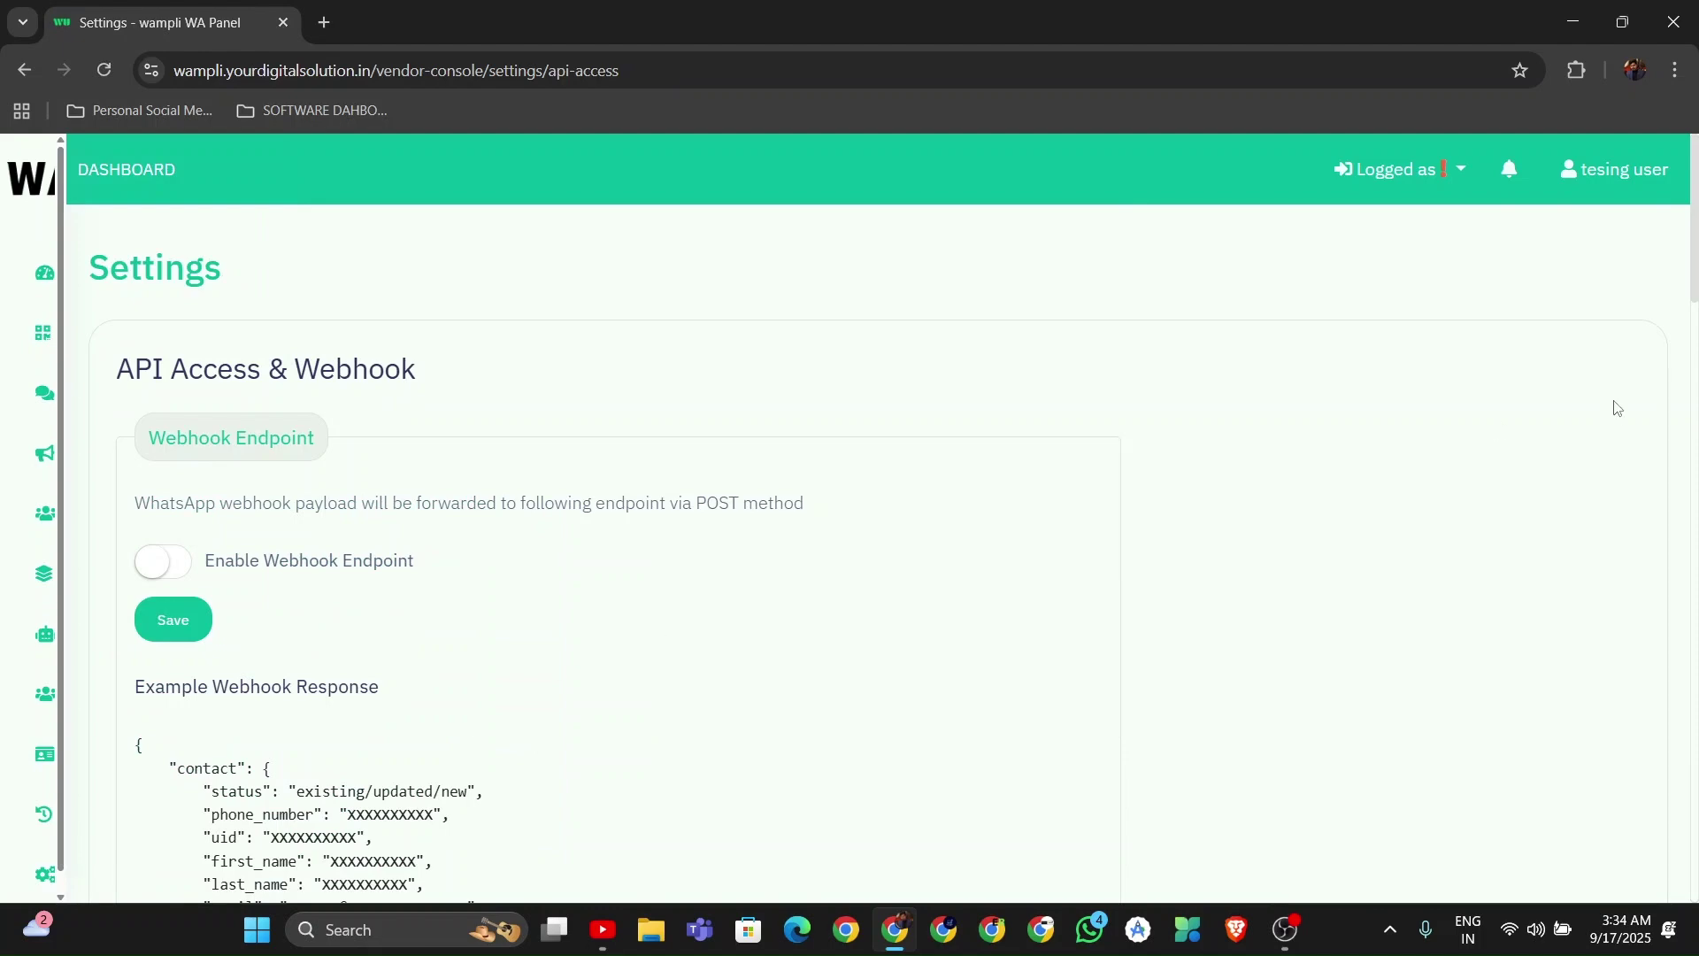
scroll(1696, 357, down, 2)
scroll(1696, 358, down, 20)
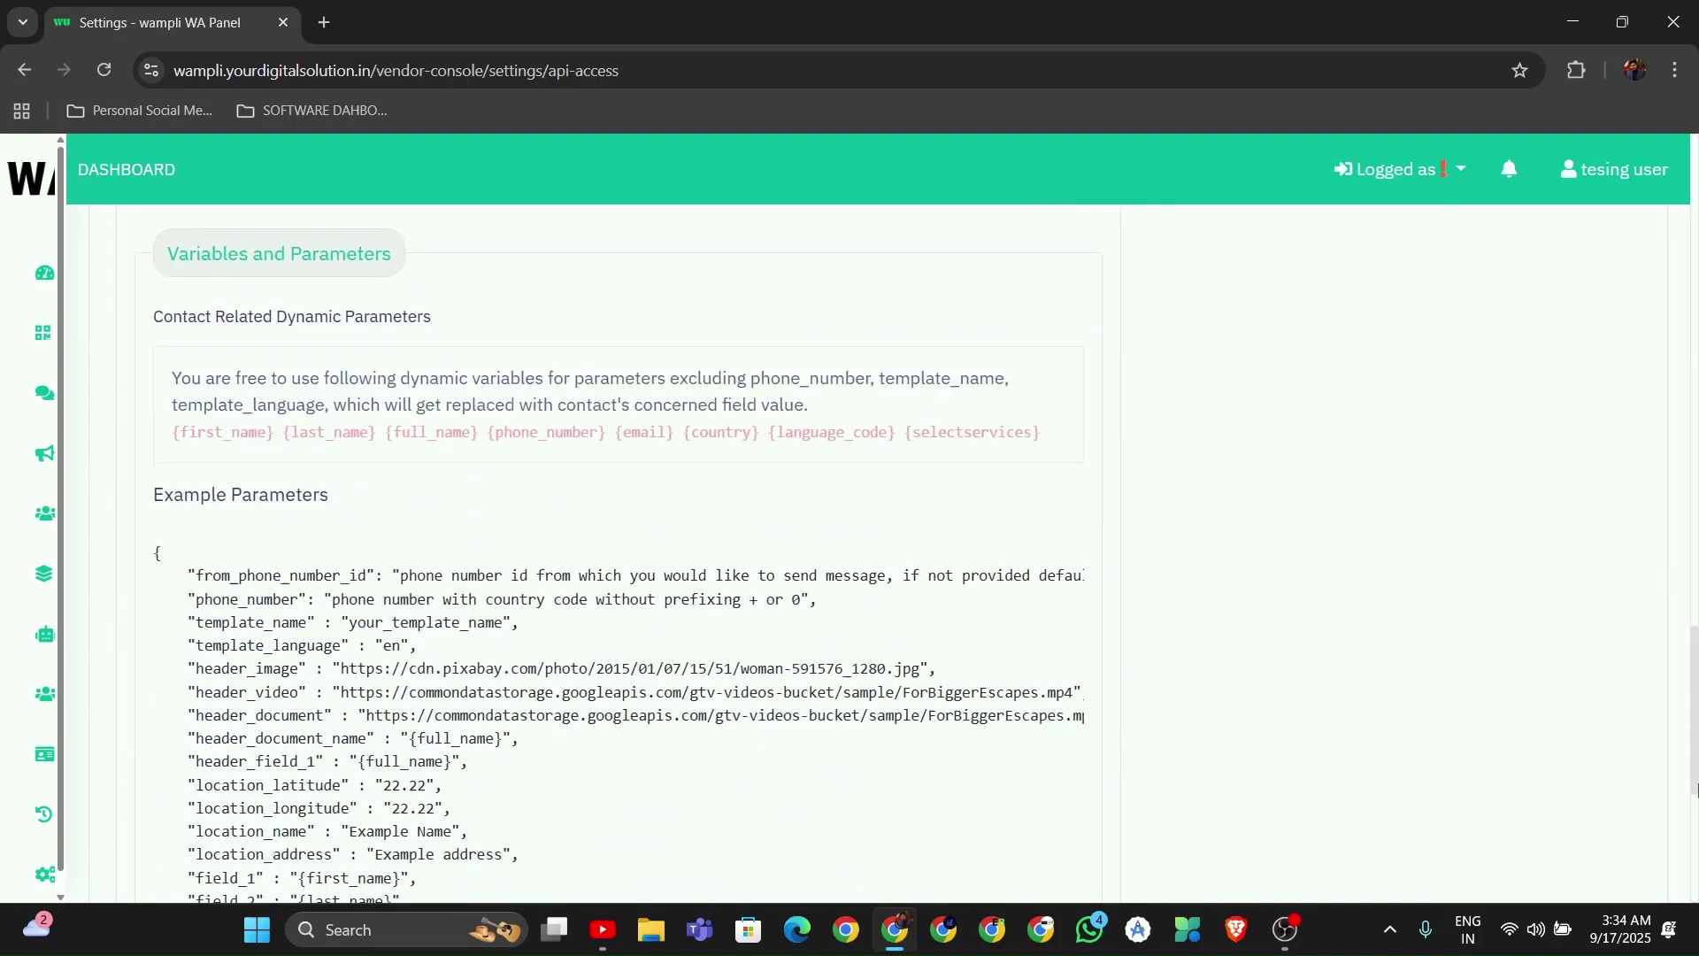
scroll(1675, 386, up, 20)
scroll(1675, 386, up, 12)
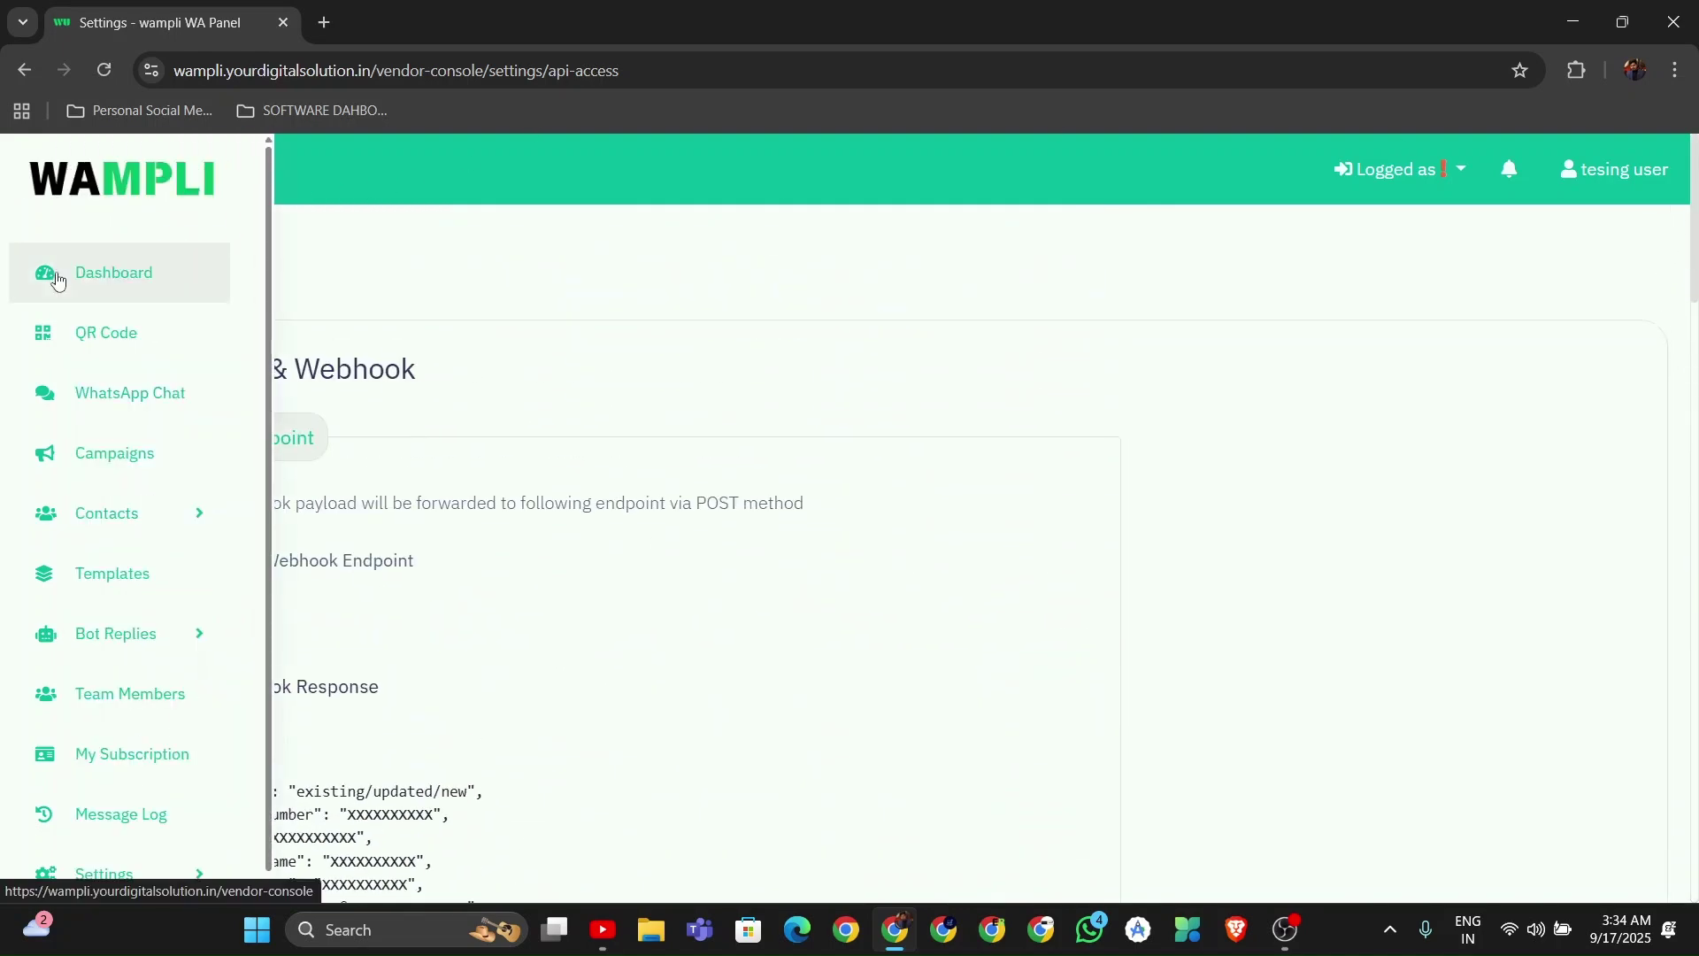
- Return to the Dashboard and view its overview cards for contacts, groups, campaigns, templates and messages
click(58, 281)
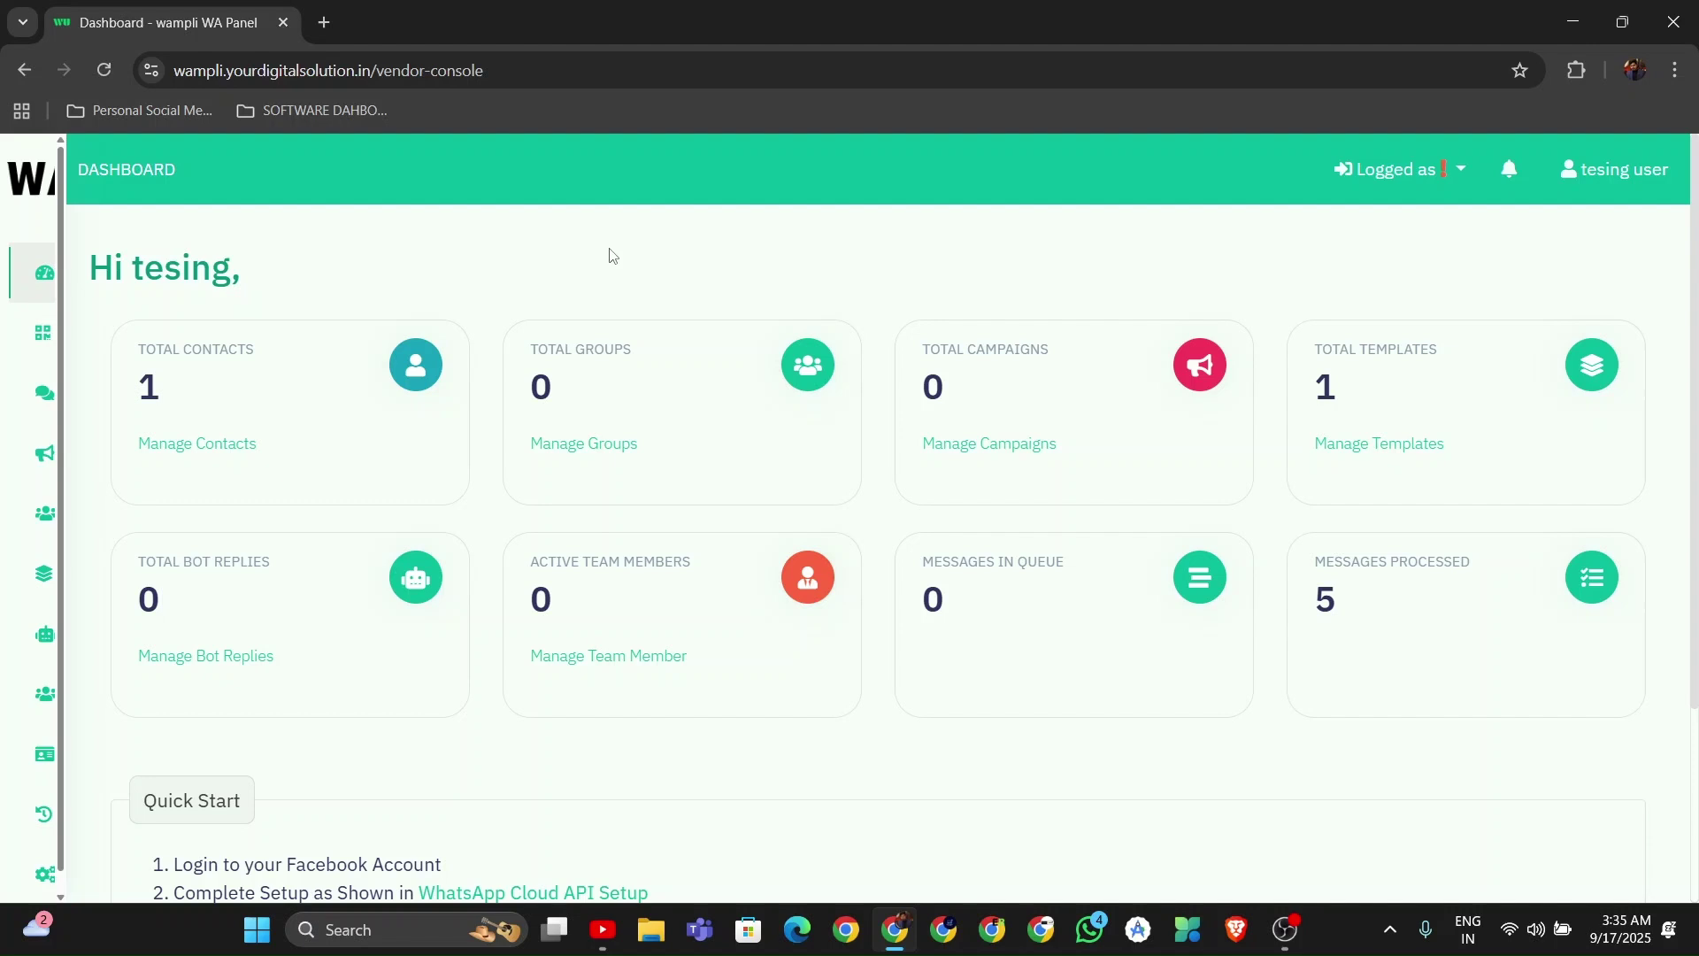
triple_click(223, 253)
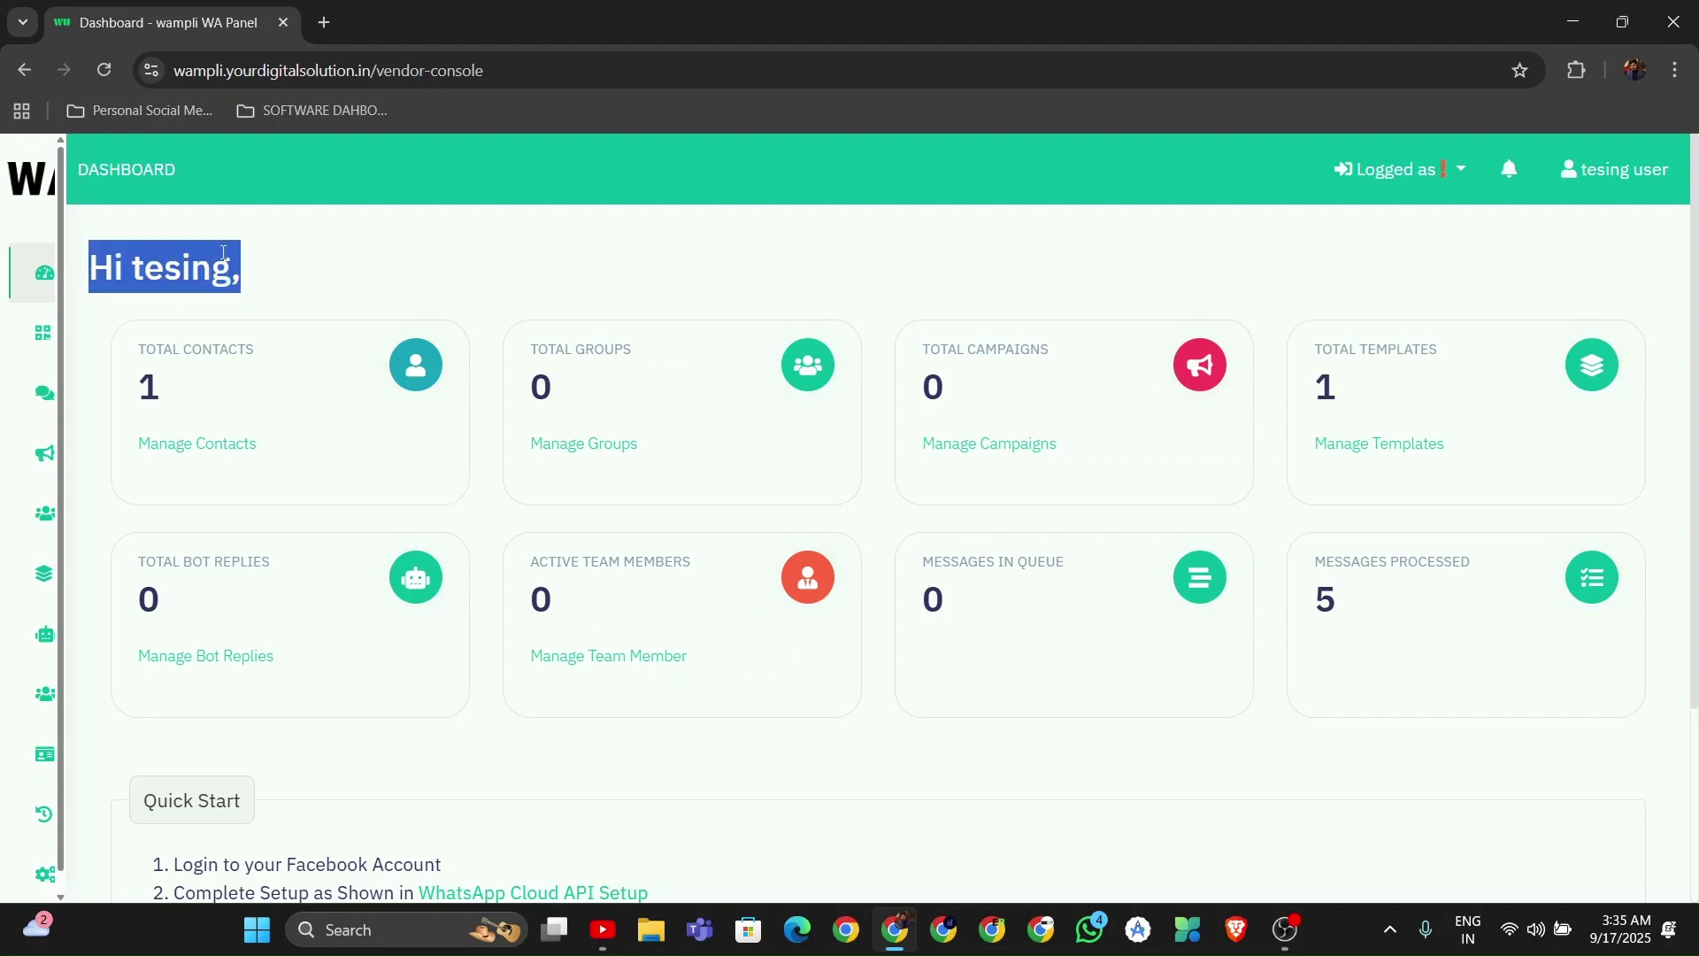
click(294, 266)
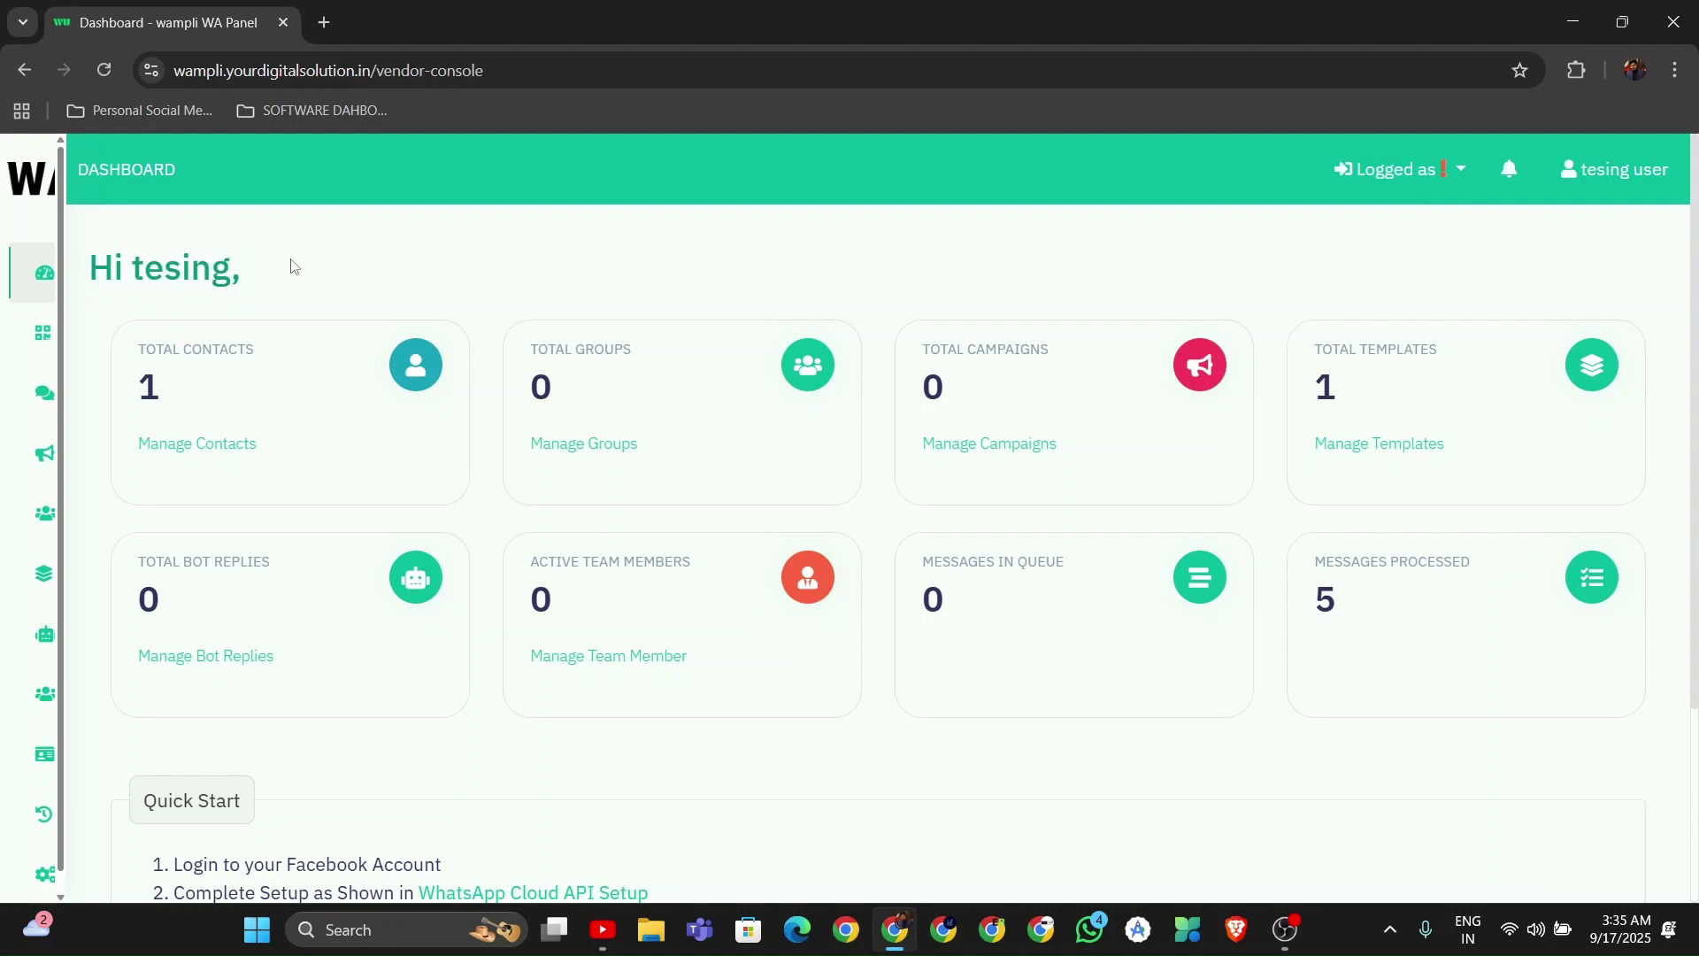
click(1274, 936)
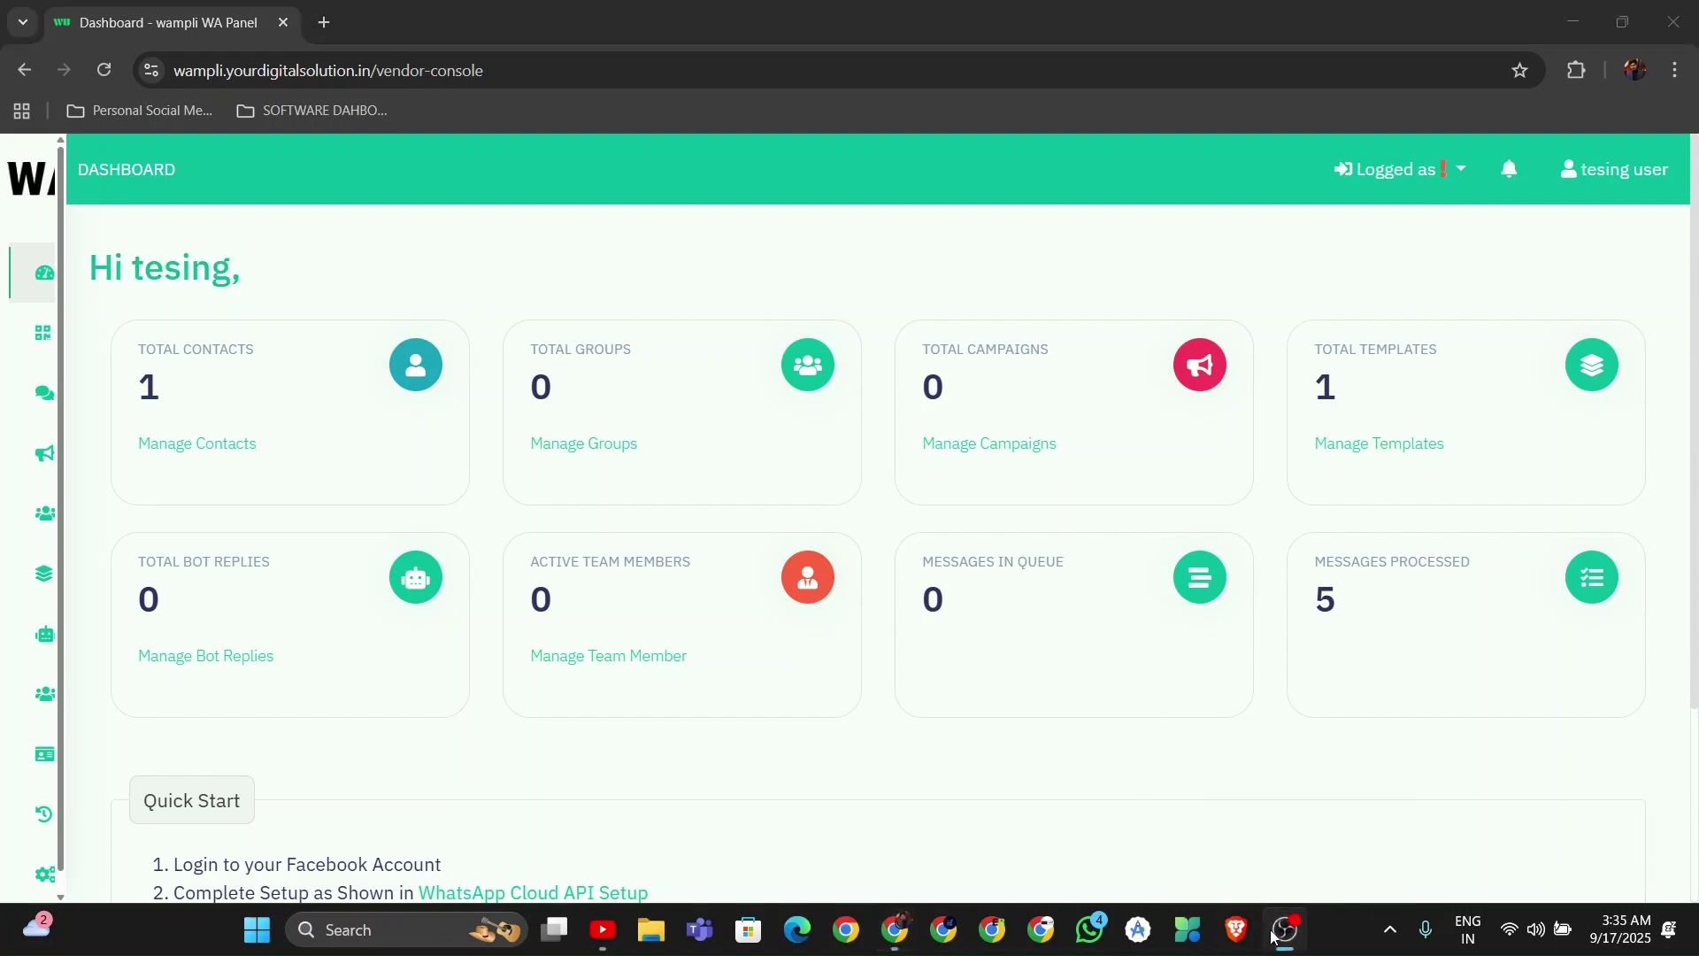